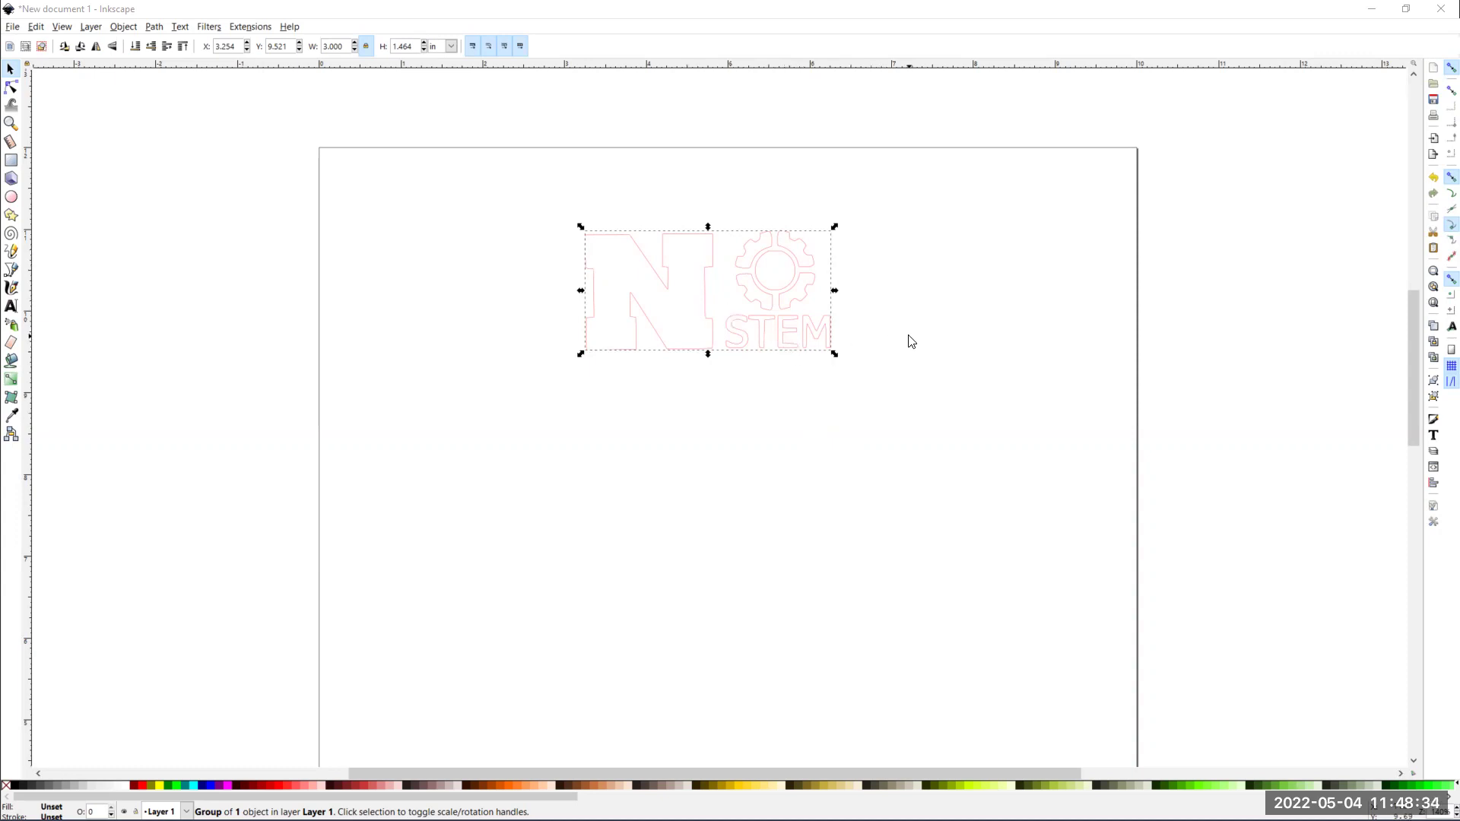
Drag the N STEM logo group slightly lower on the page, then deselect it.
click(287, 9)
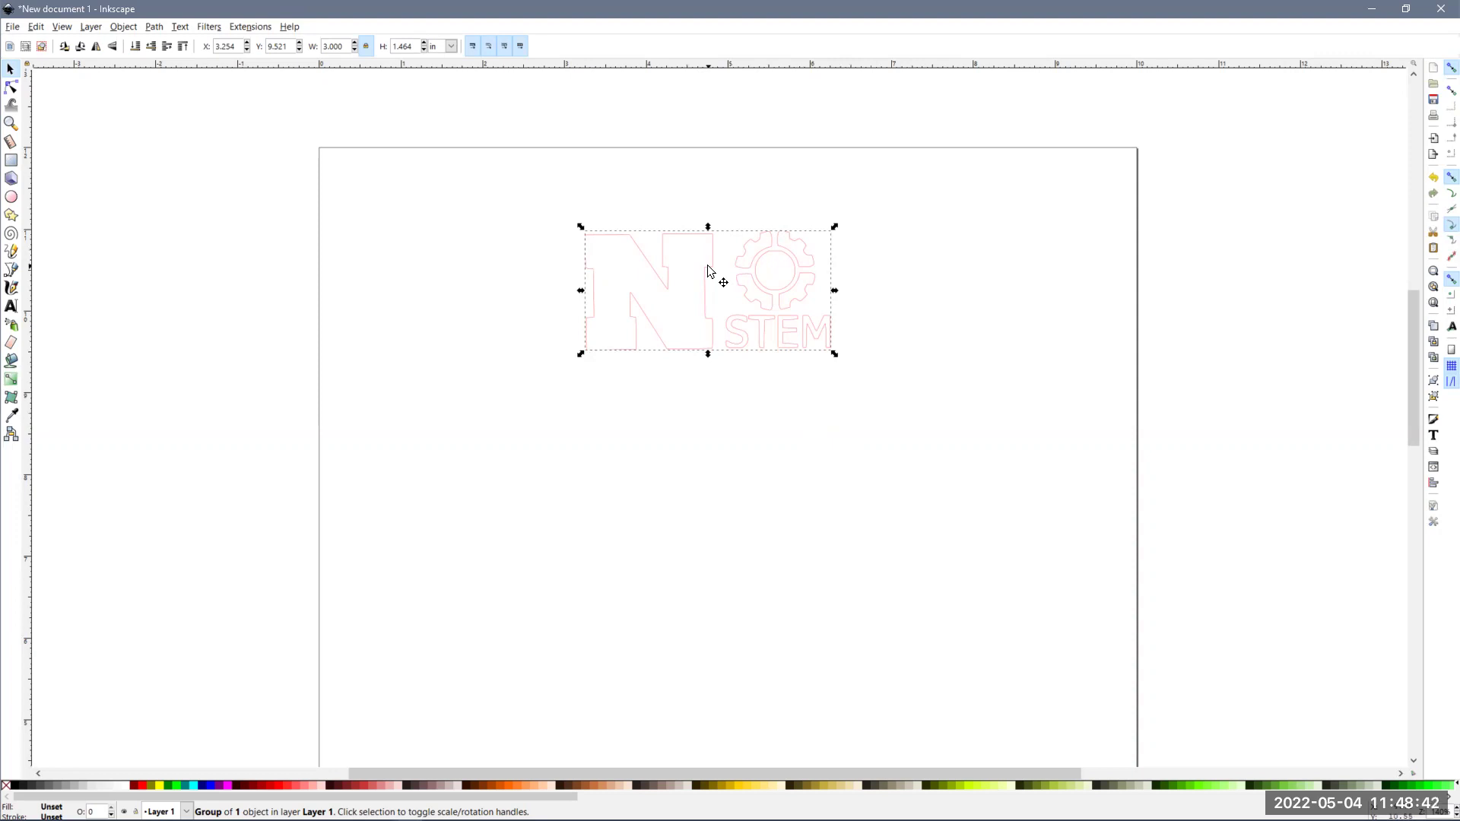
drag(707, 272, 708, 296)
click(916, 316)
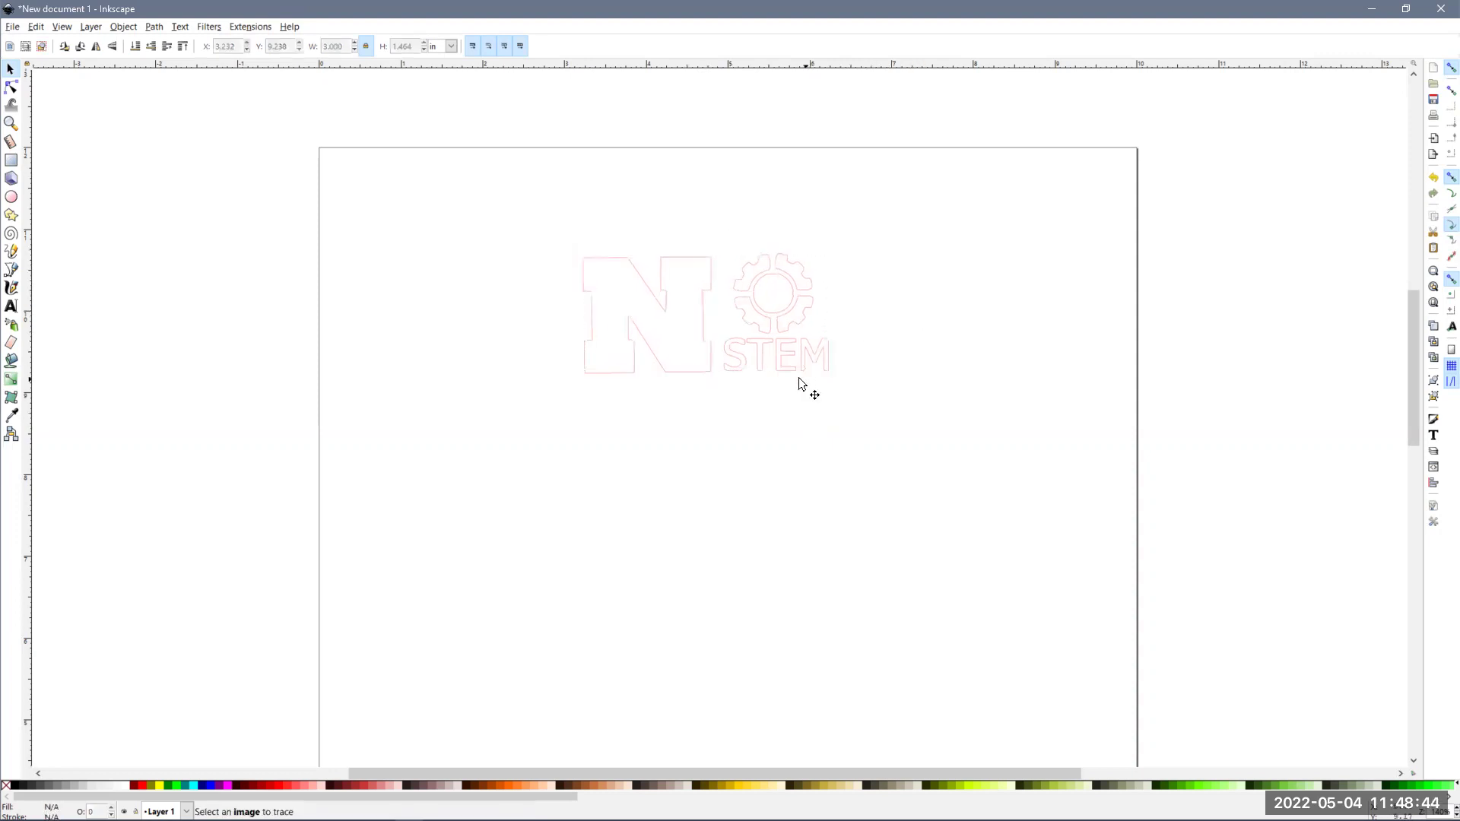
click(772, 332)
key(n)
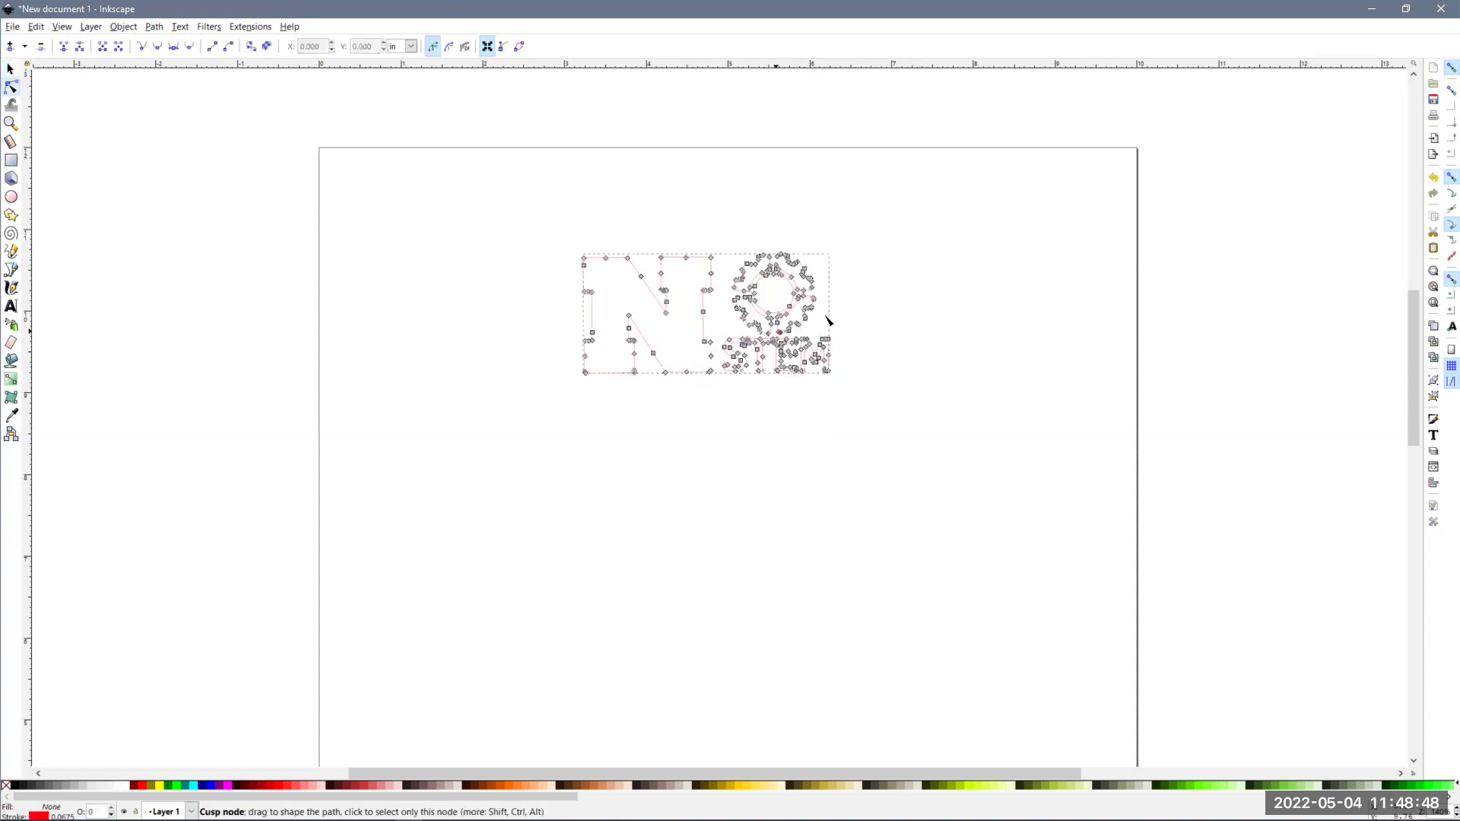
scroll(730, 348, up, 2)
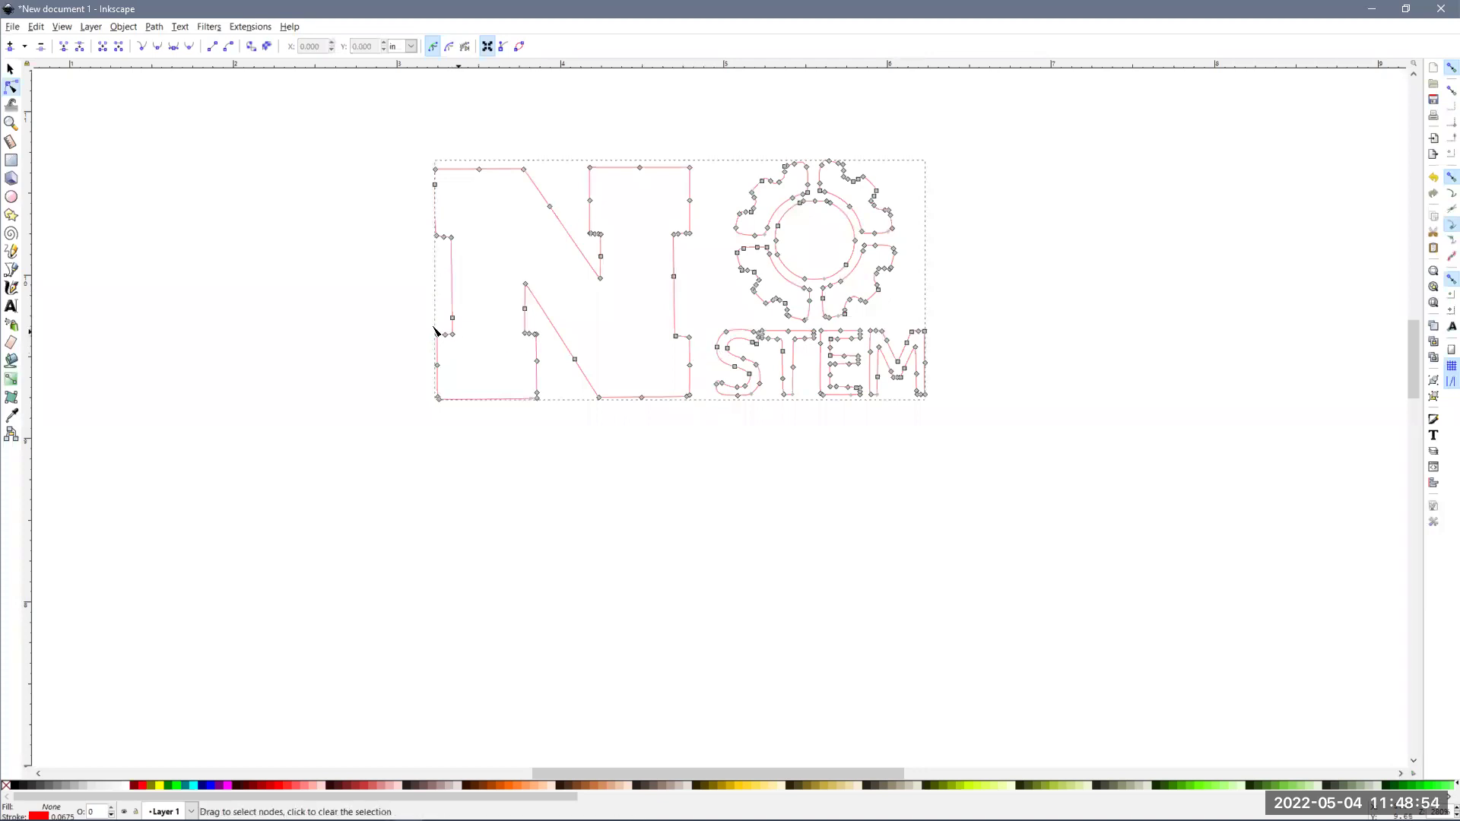
click(1027, 307)
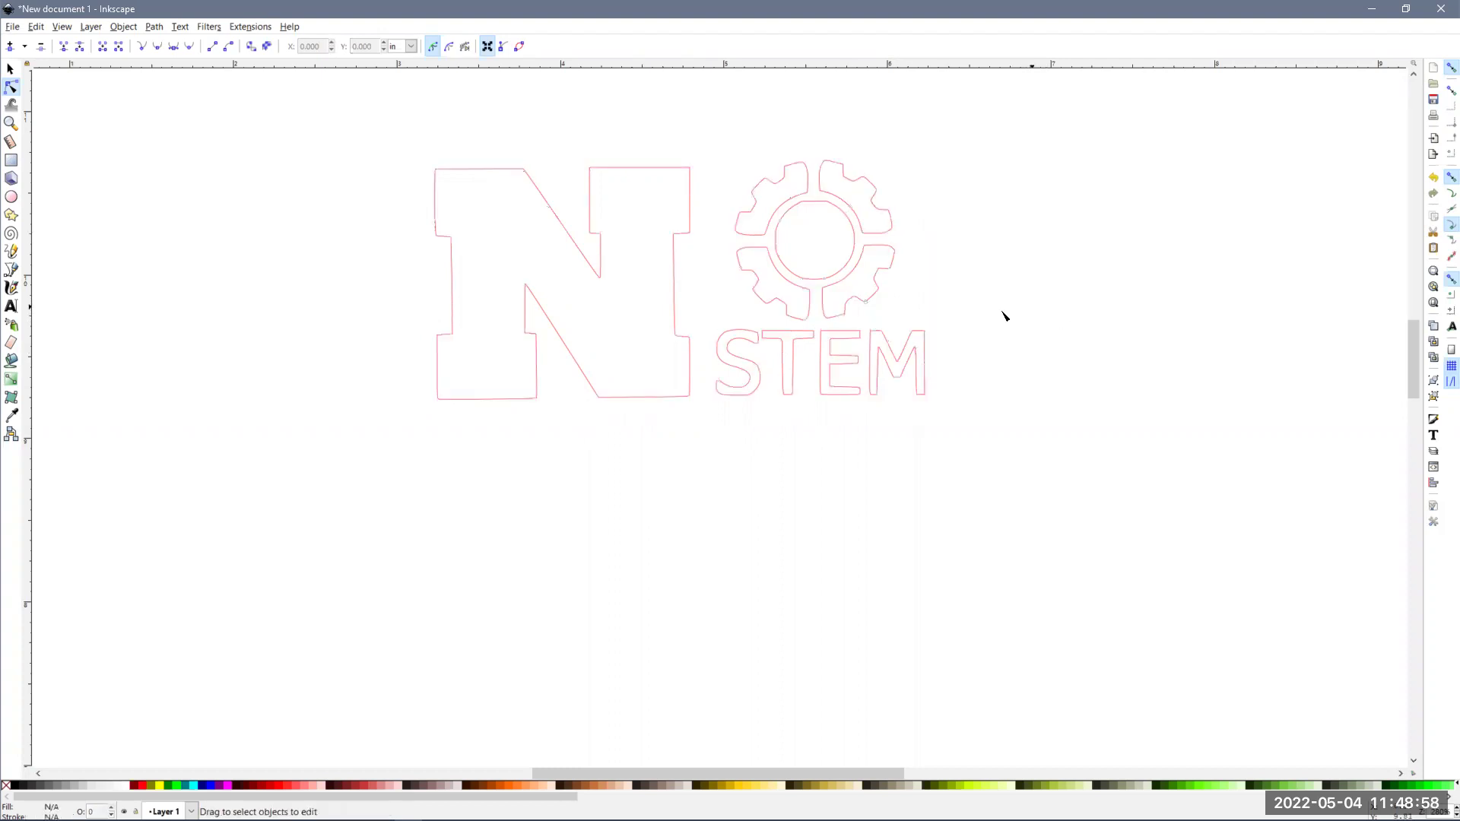
key(s)
scroll(1008, 317, down, 1)
scroll(1008, 317, up, 3)
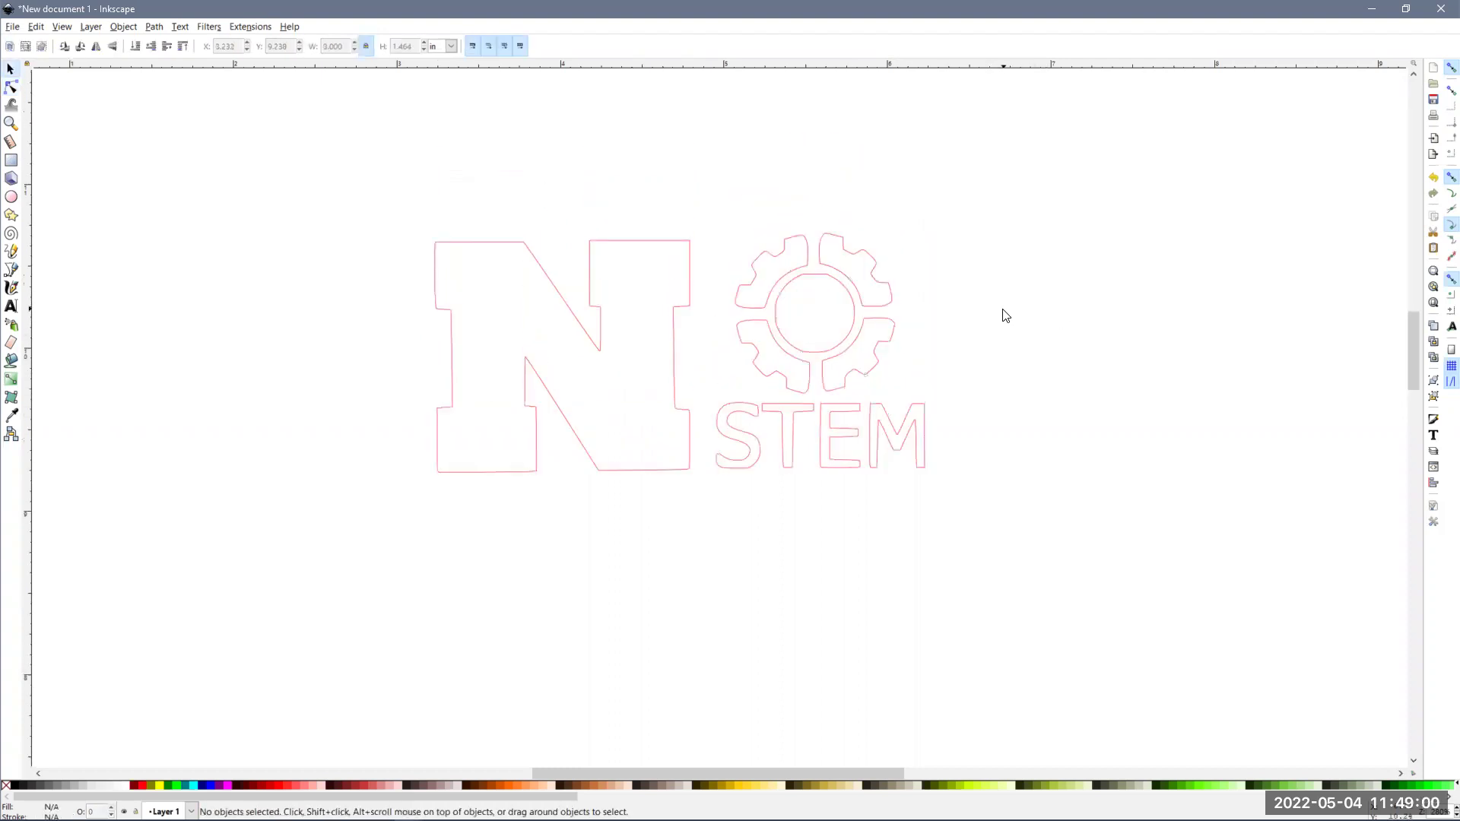
ctrl+scroll(1007, 316, down, 1)
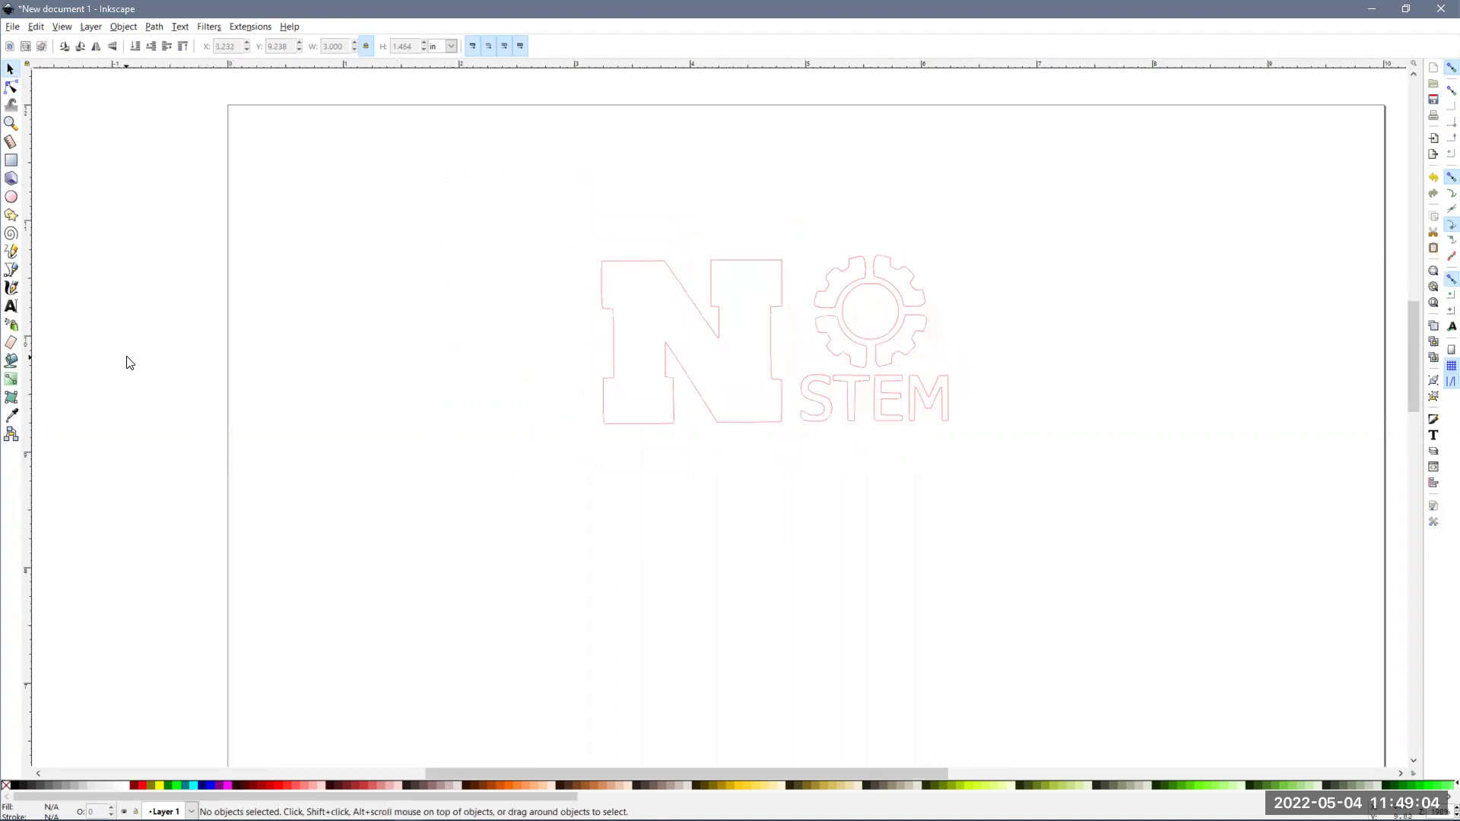
Draw a rectangle enclosing the whole N STEM logo.
click(11, 161)
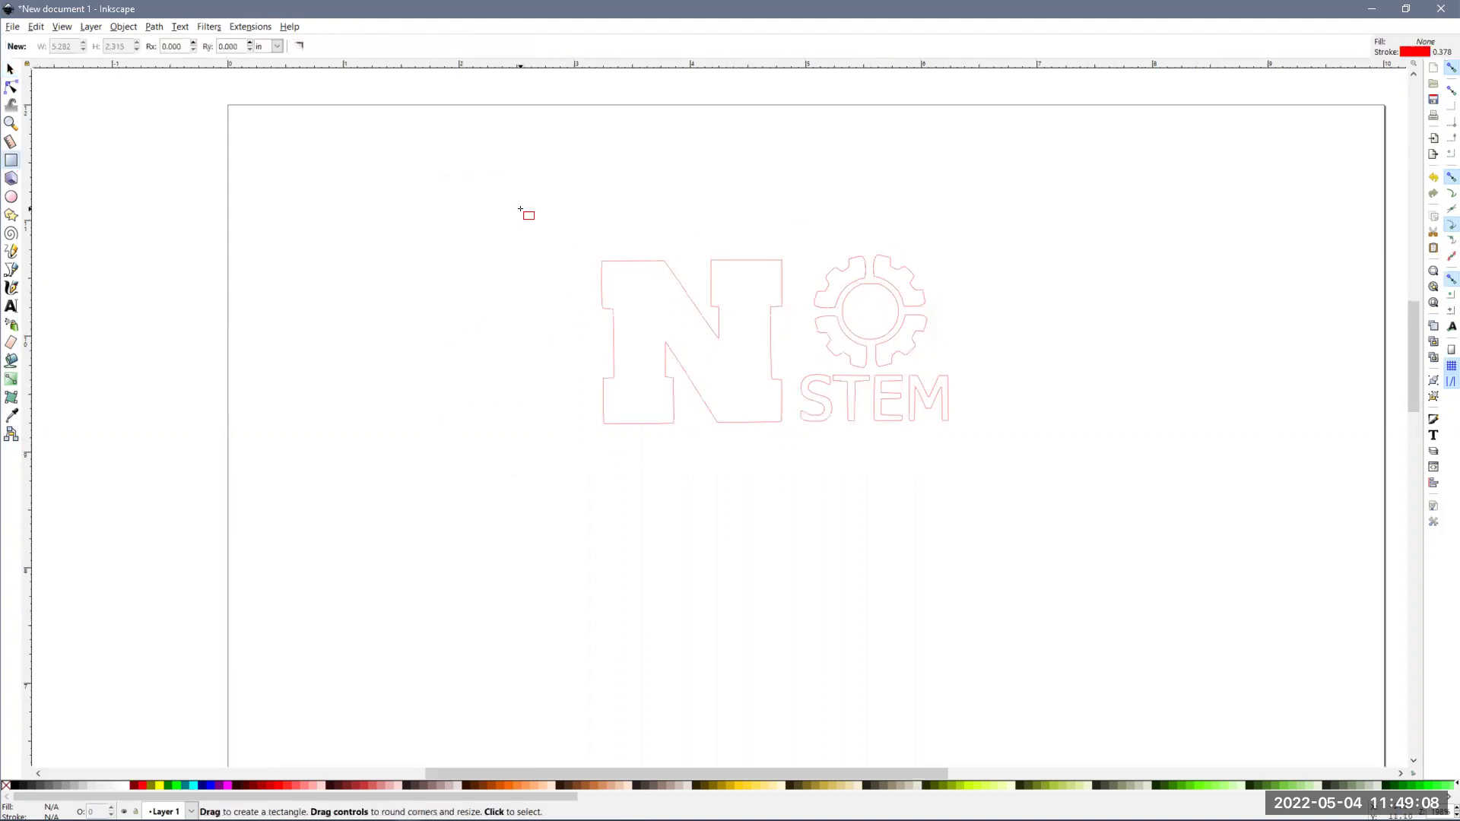
drag(521, 208, 1017, 475)
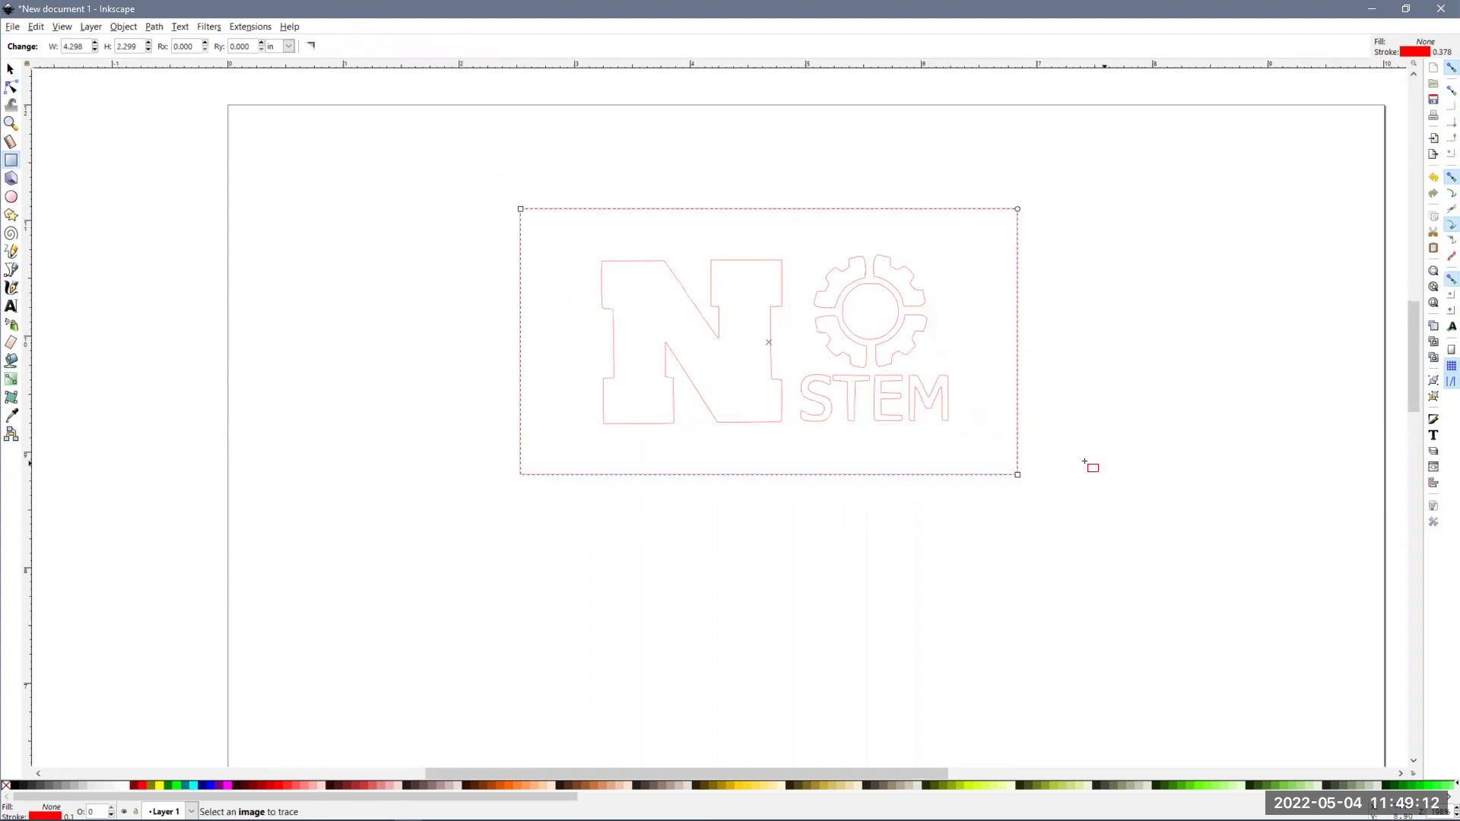
key(Escape)
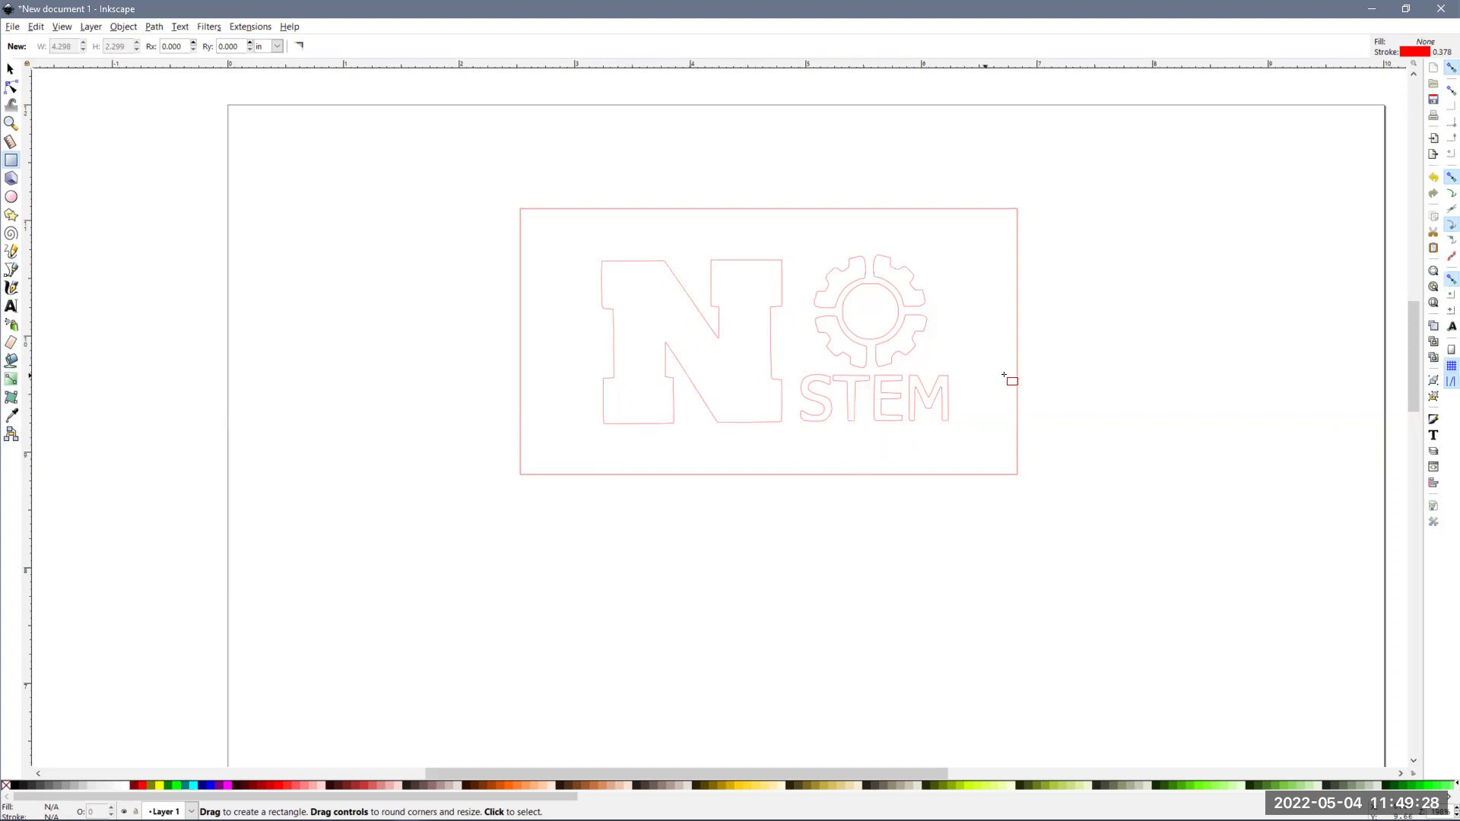
Set the rectangle's width to 4 and height to 2.000 in, then shift it slightly right.
key(s)
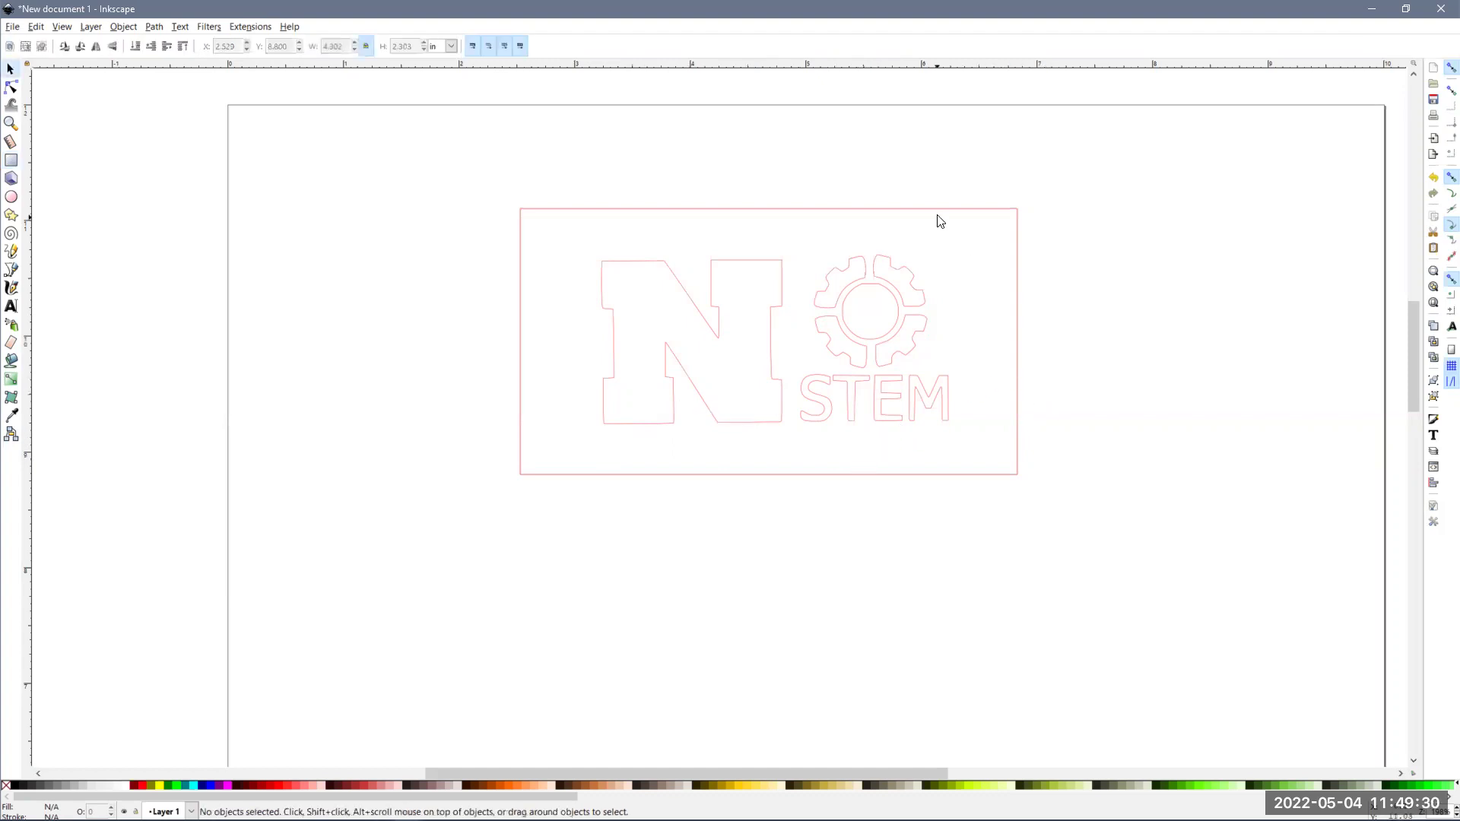
click(941, 214)
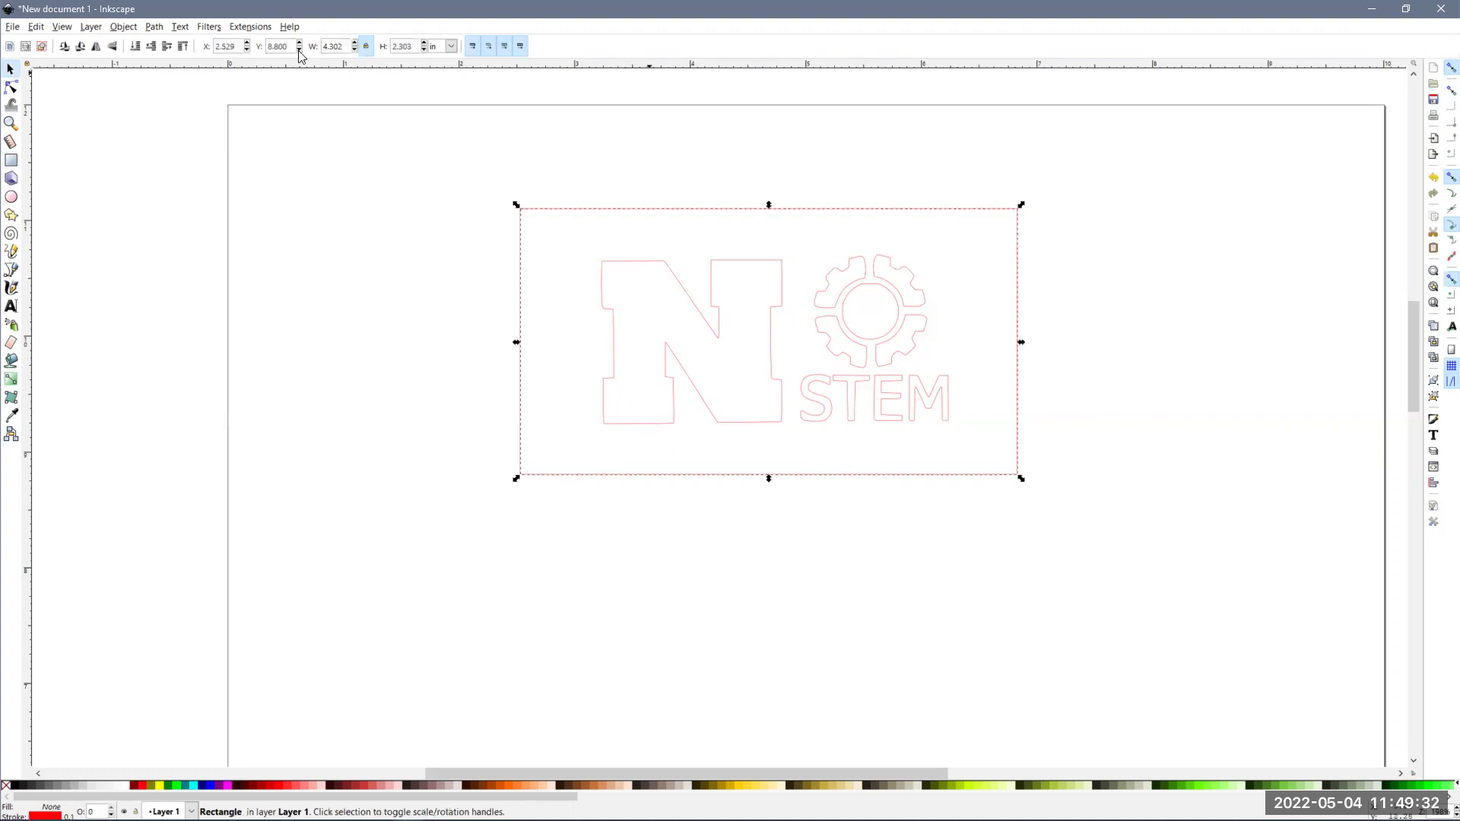
double_click(336, 42)
triple_click(347, 46)
text(4)
key(Return)
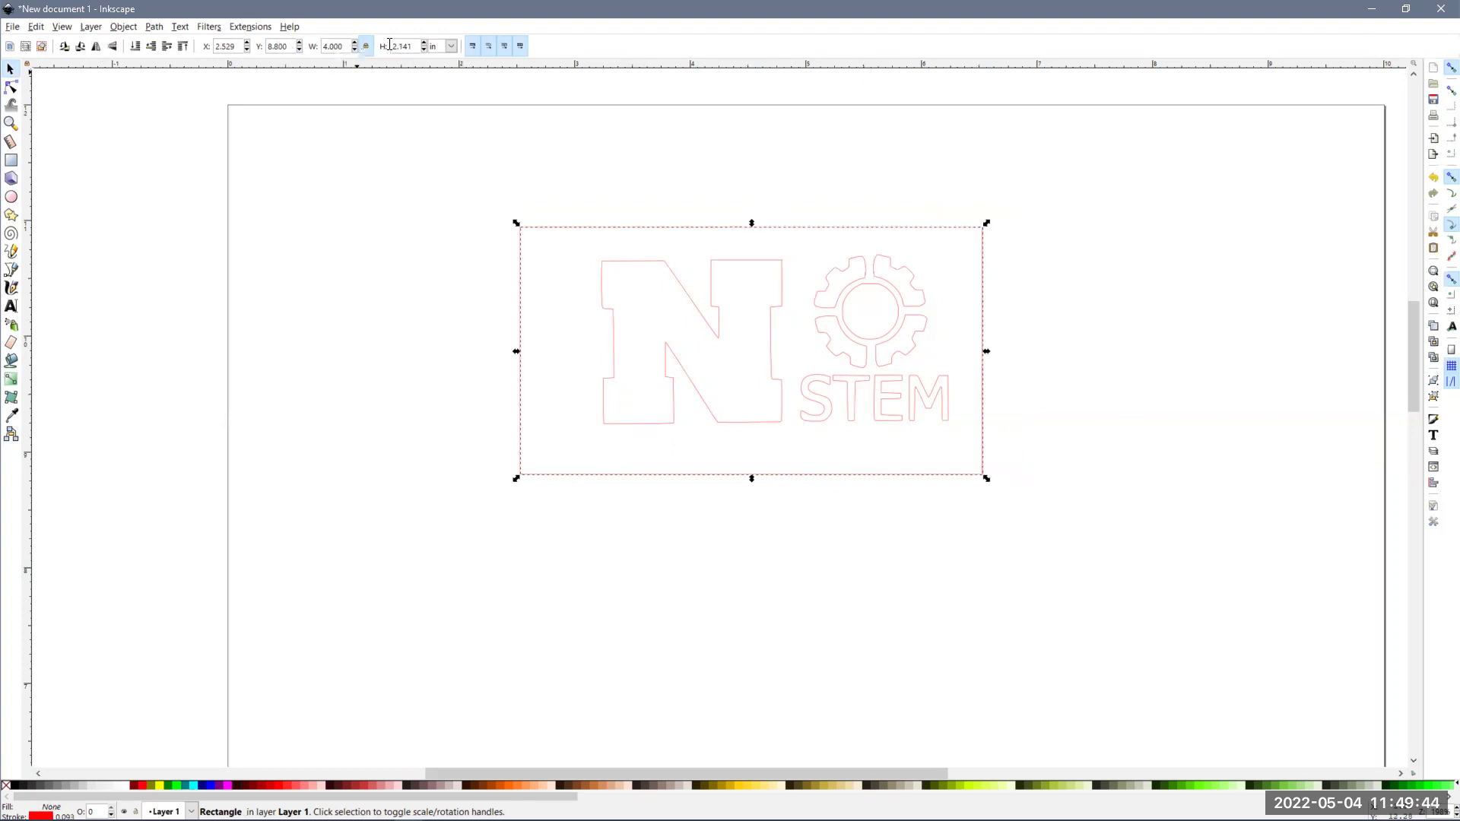
text(000)
key(Return)
drag(631, 479, 673, 471)
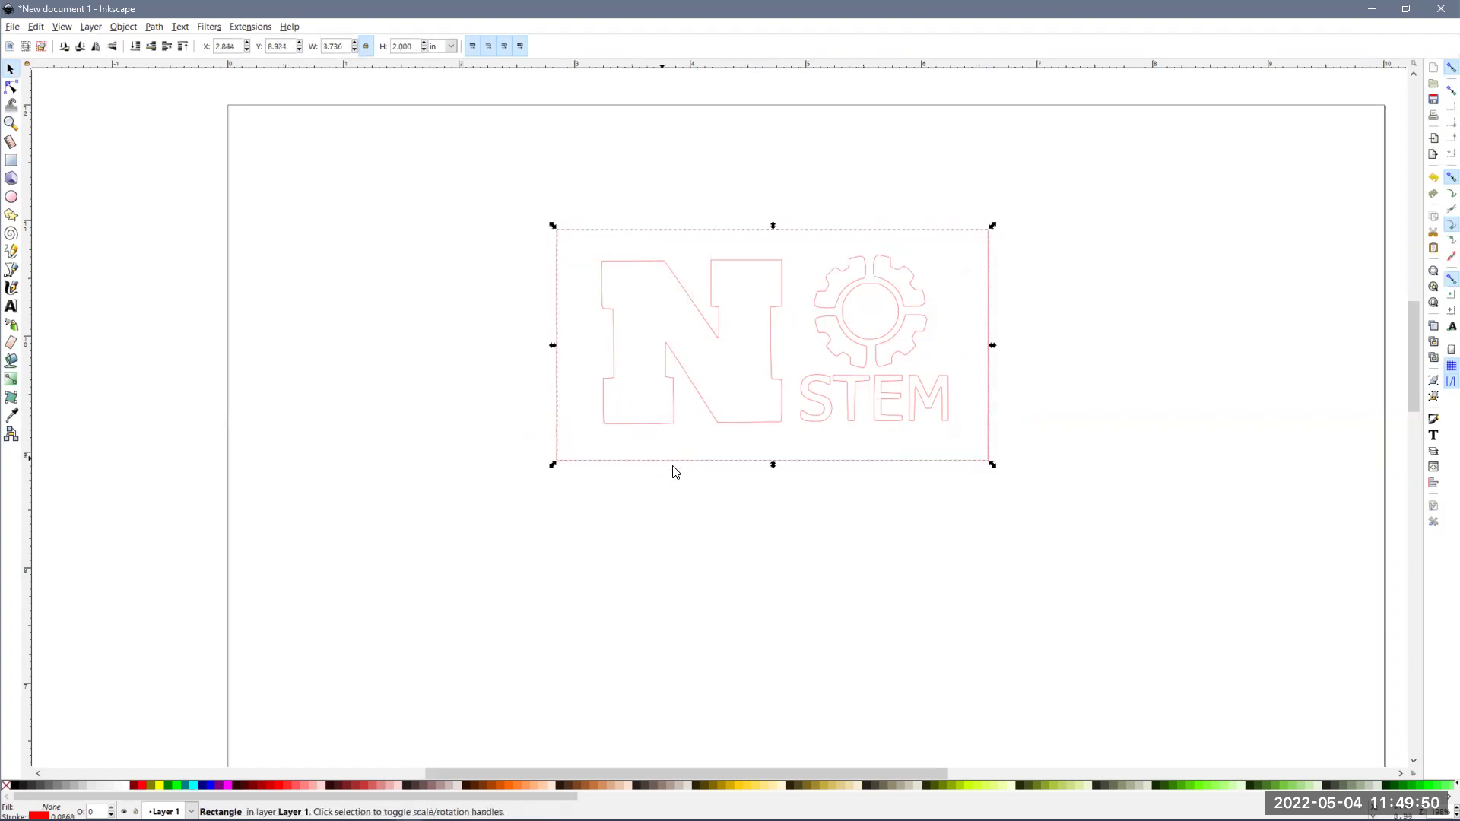
Select the outer rectangle and open the Align and Distribute panel.
click(783, 534)
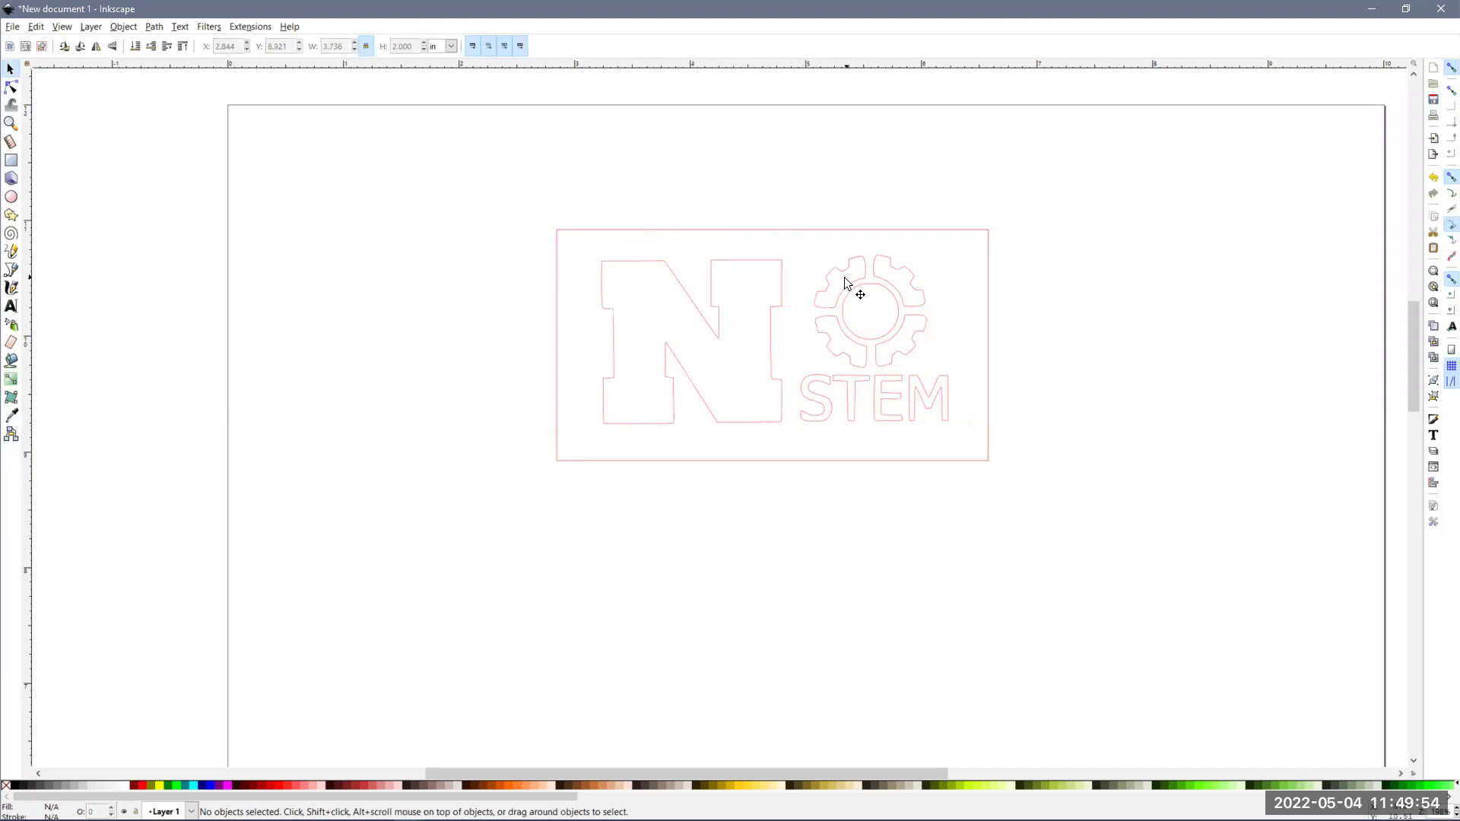
mouse_move(795, 459)
mouse_down()
mouse_move(812, 466)
mouse_move(796, 468)
mouse_up()
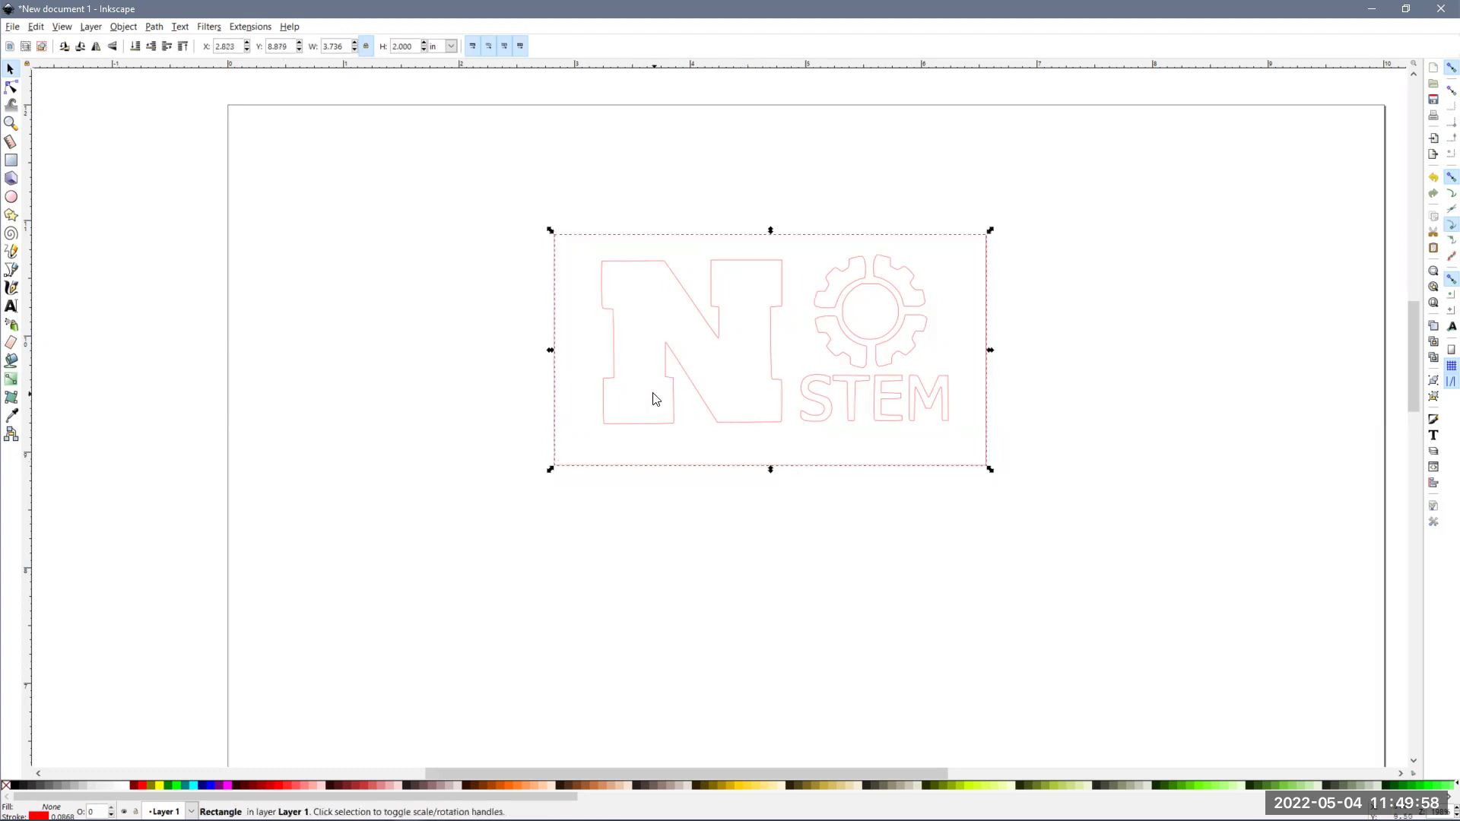
click(129, 27)
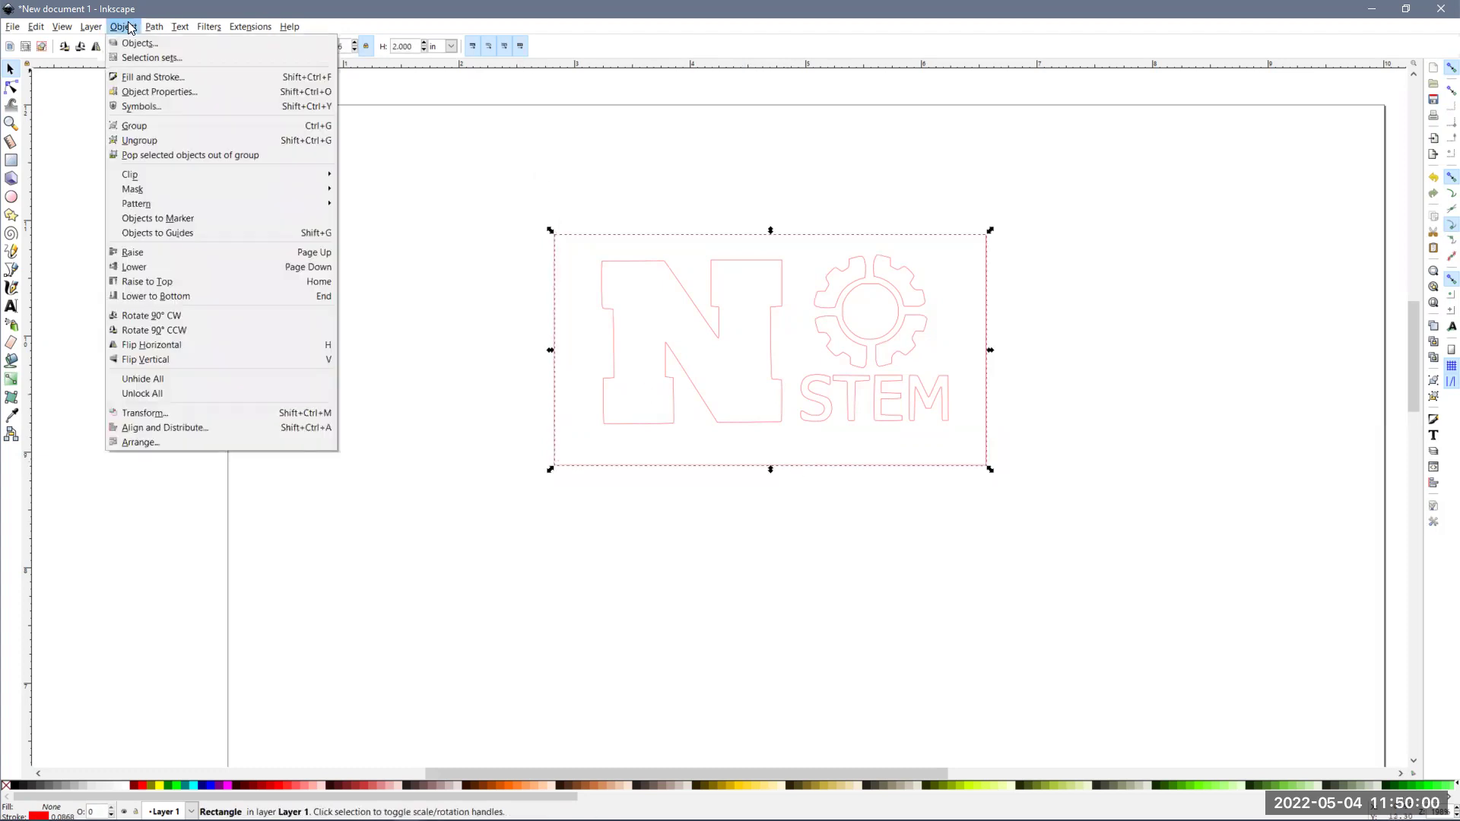
click(192, 427)
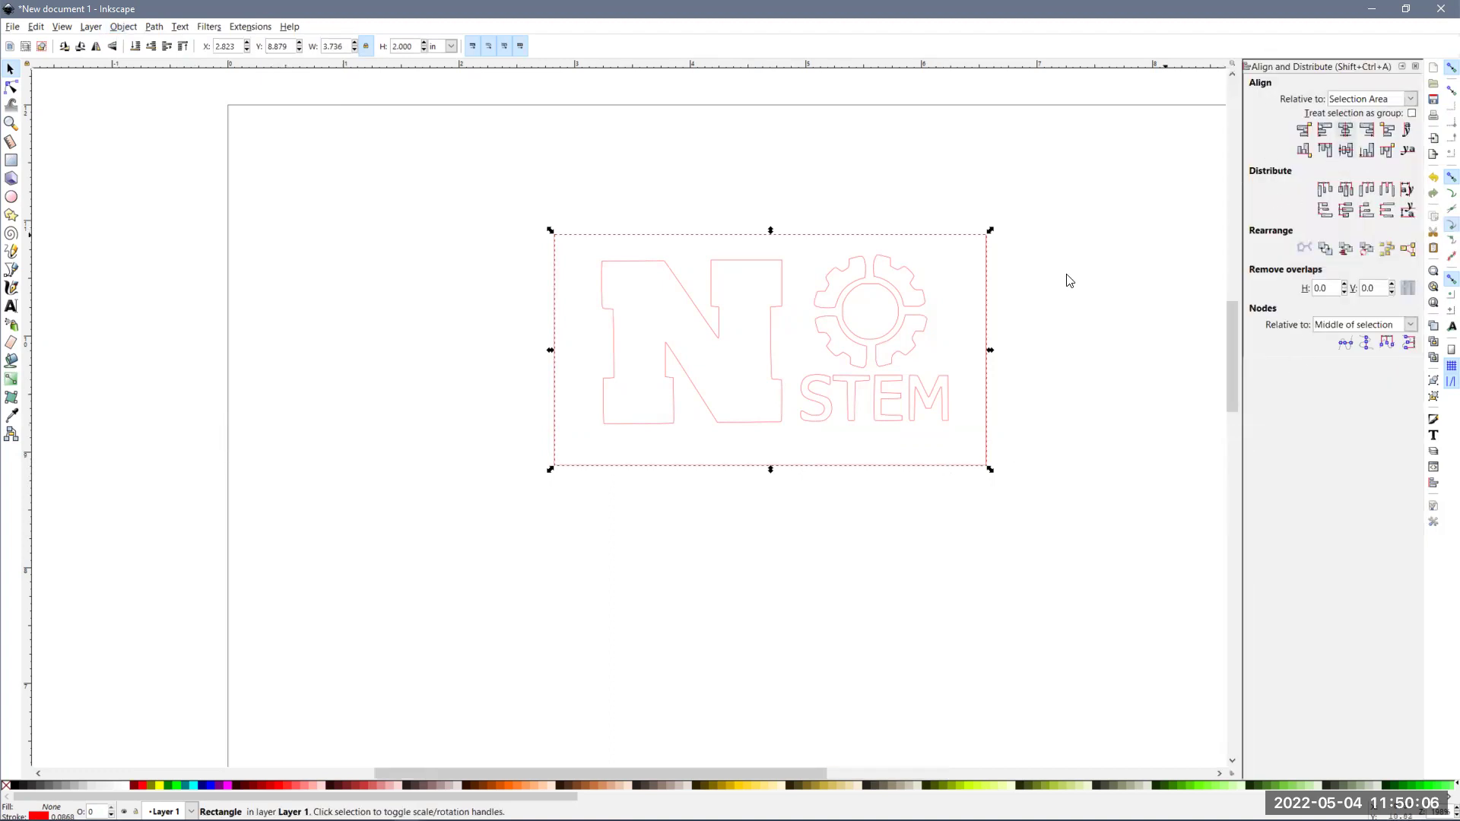
Centre the logo horizontally and vertically within the rectangle, then reselect the rectangle.
shift+click(922, 304)
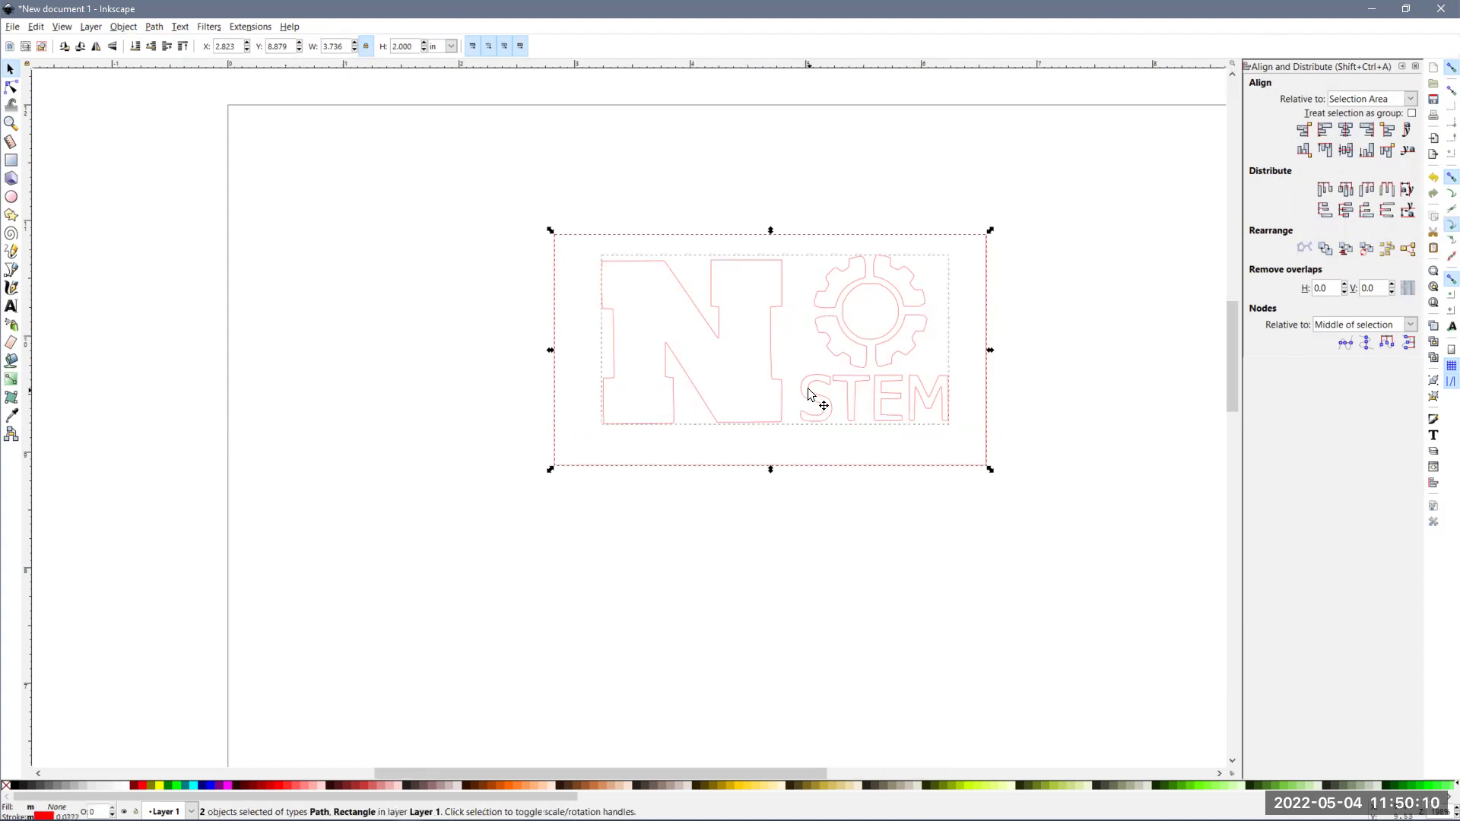
click(1347, 131)
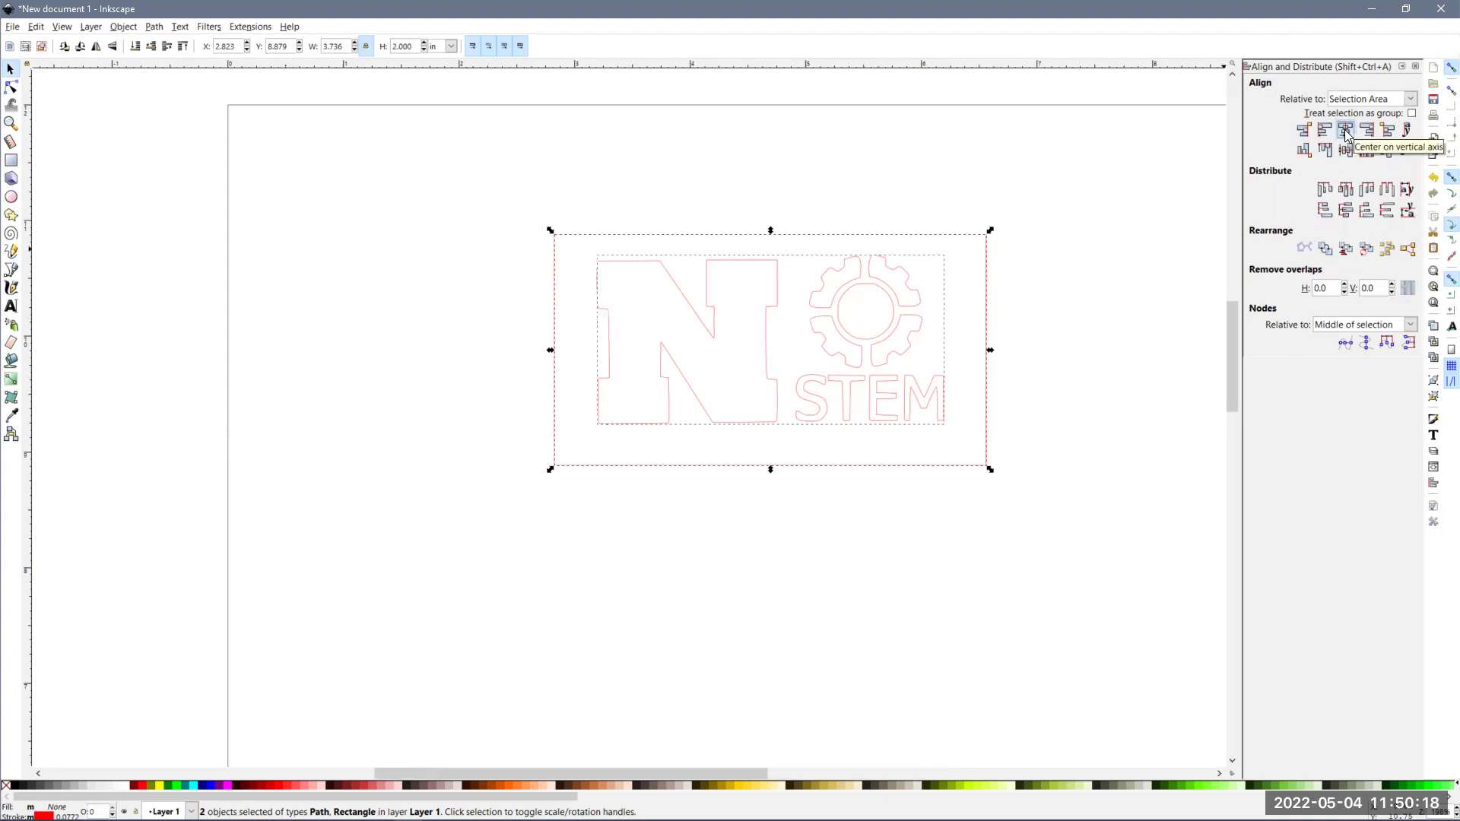
click(1347, 151)
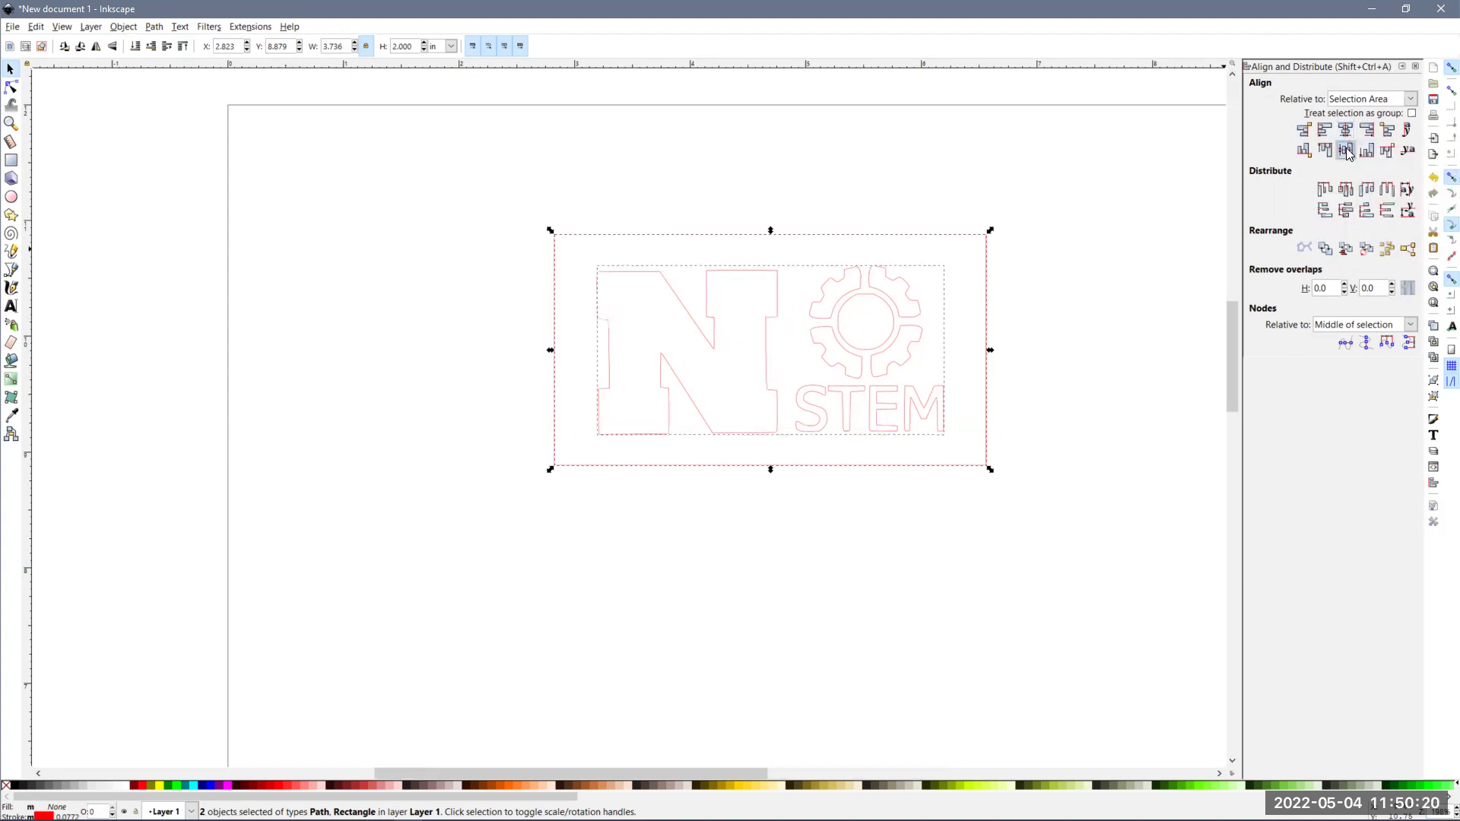
click(1072, 400)
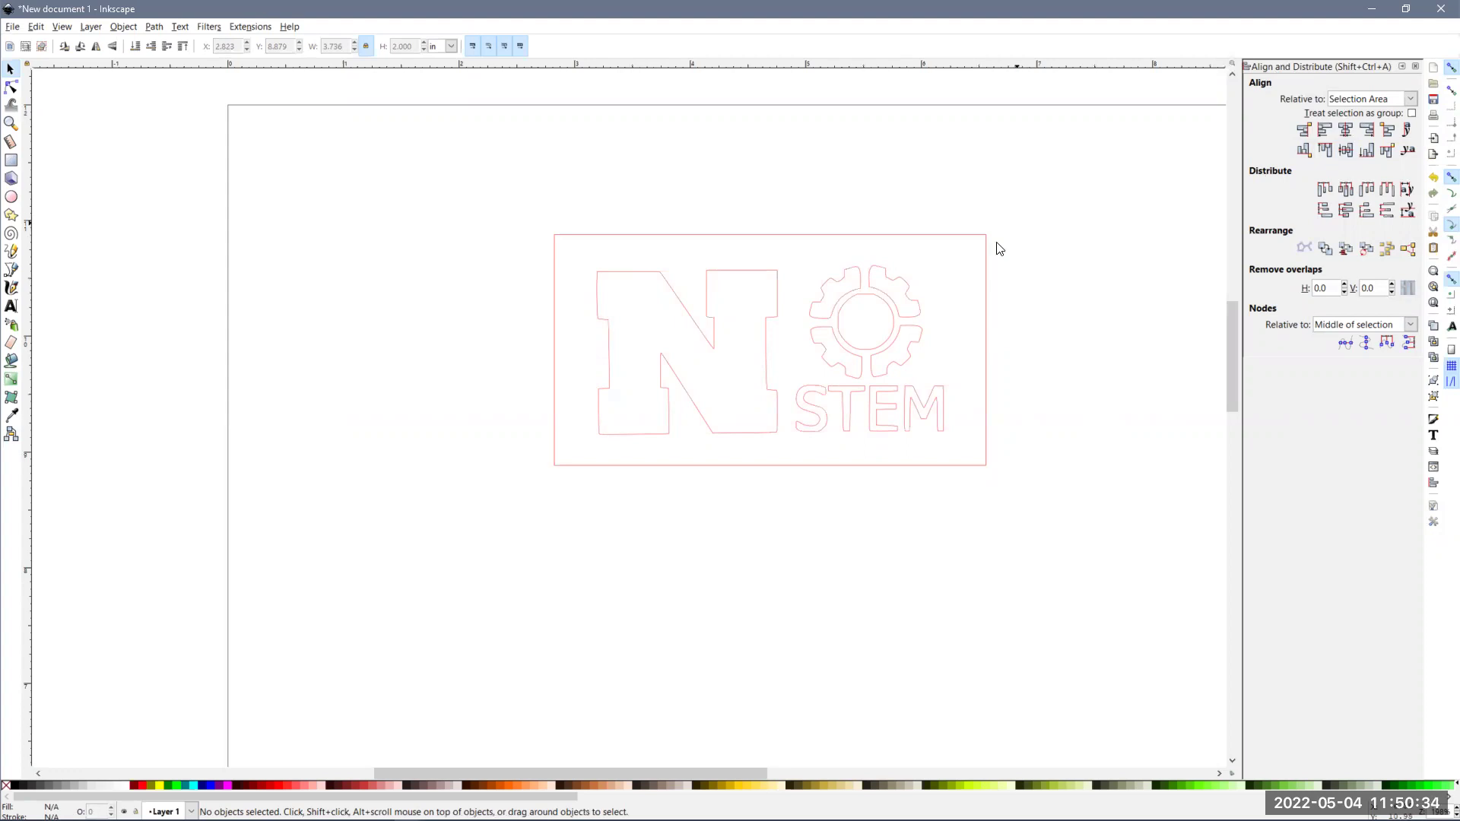
click(977, 235)
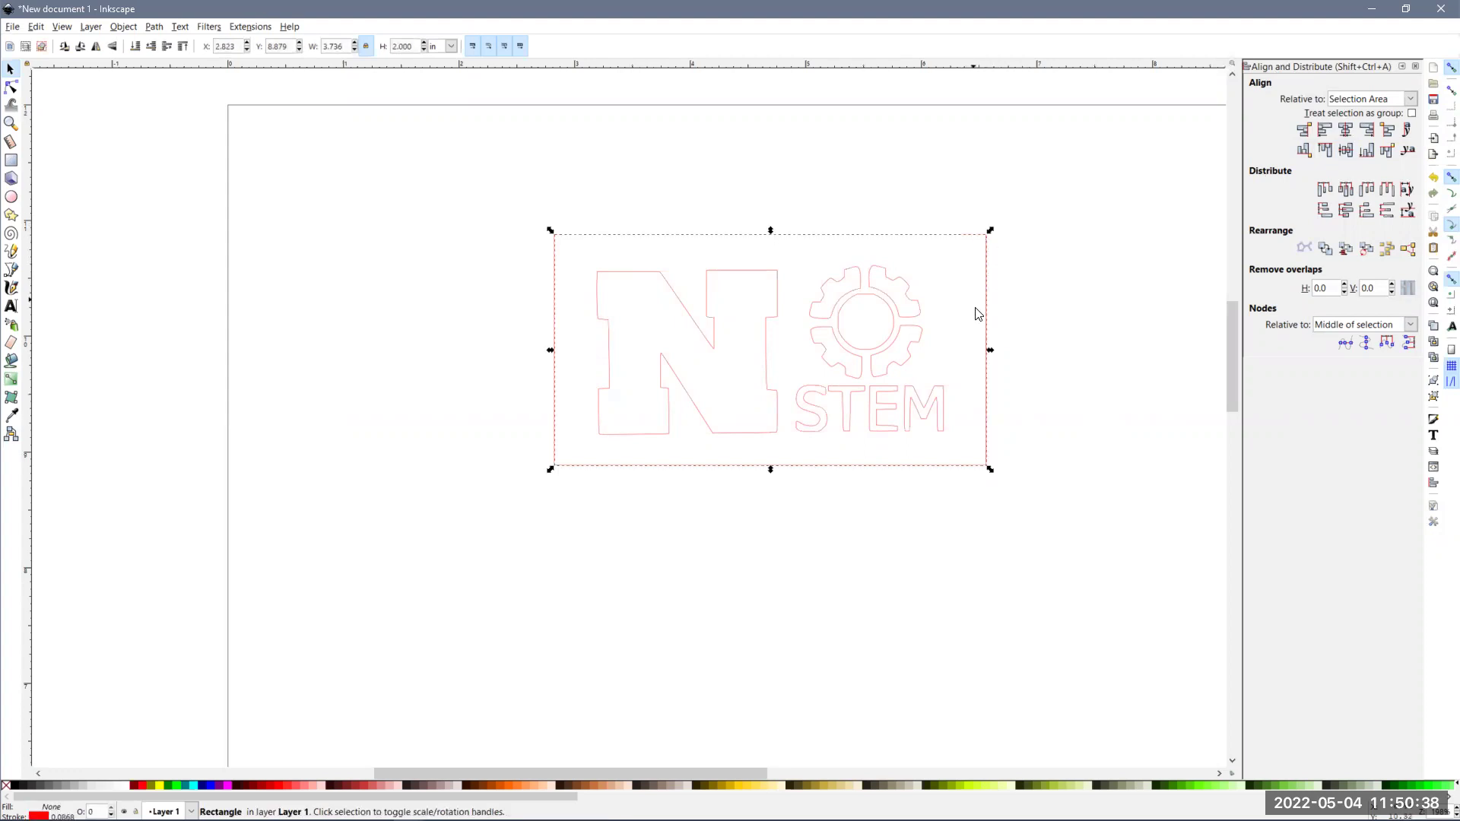
click(126, 32)
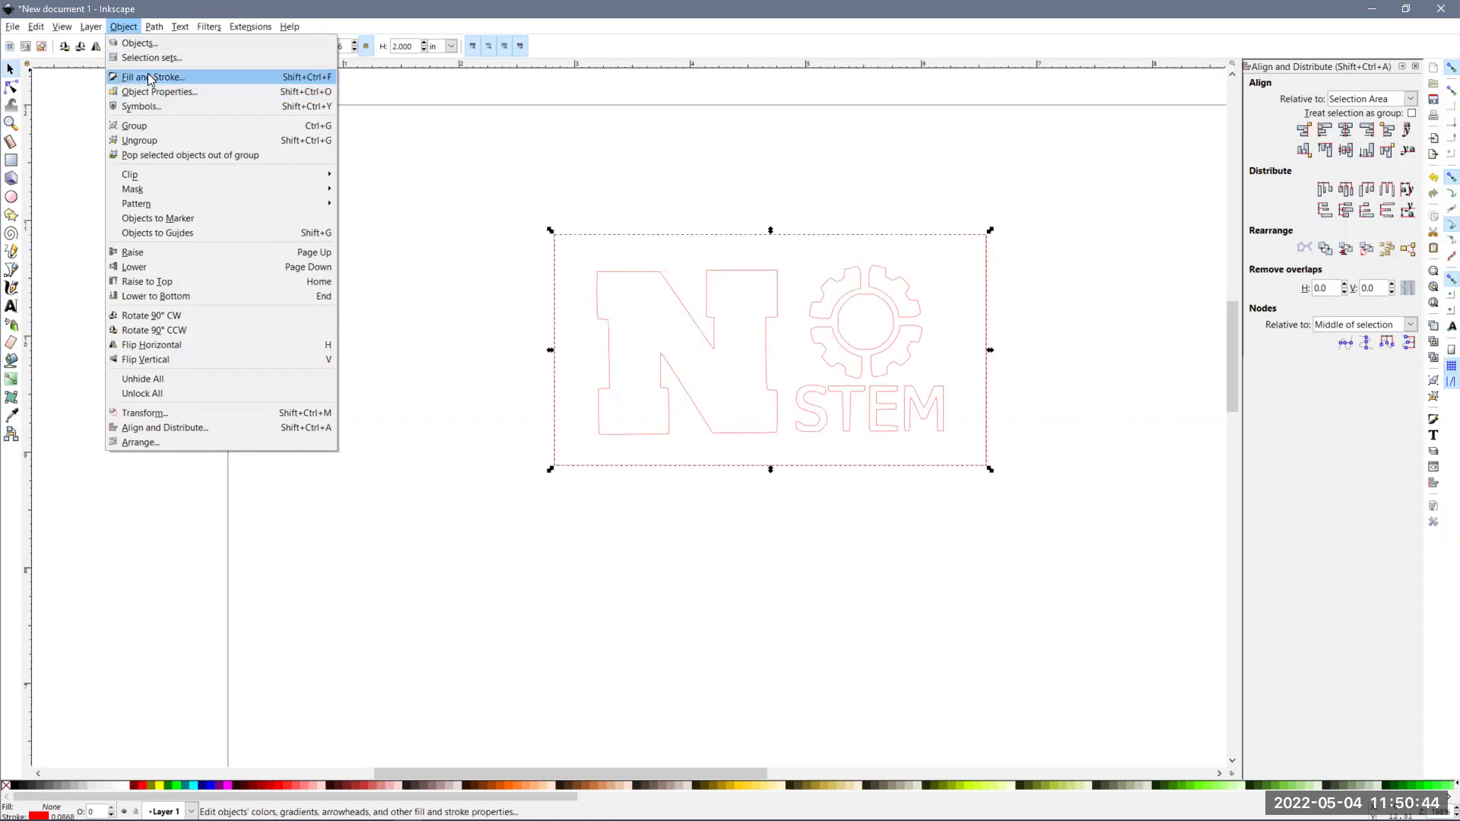
Give the rectangle a 0.003 in stroke width in Fill and Stroke, then deselect it.
click(150, 80)
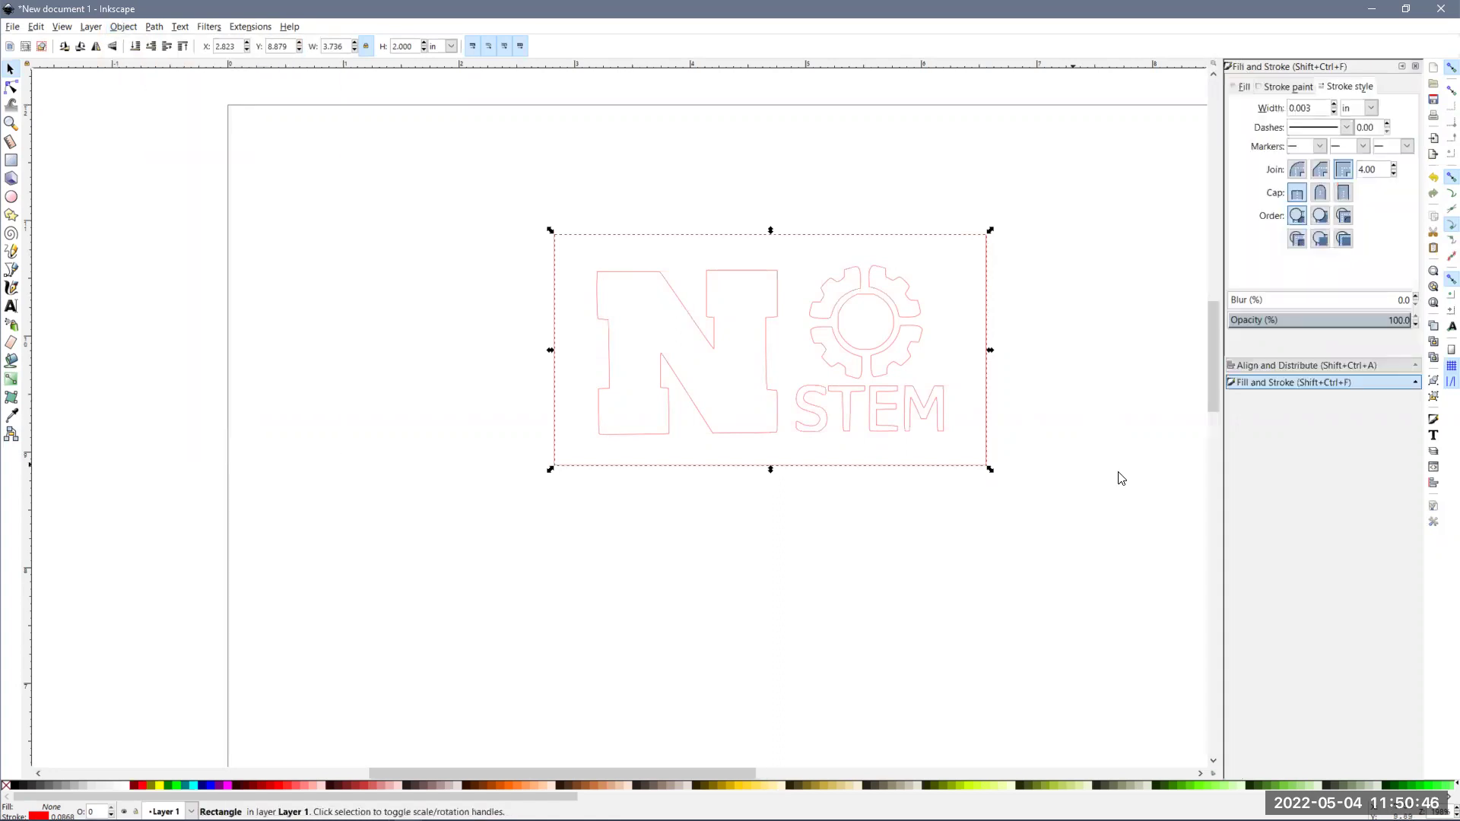
click(1244, 87)
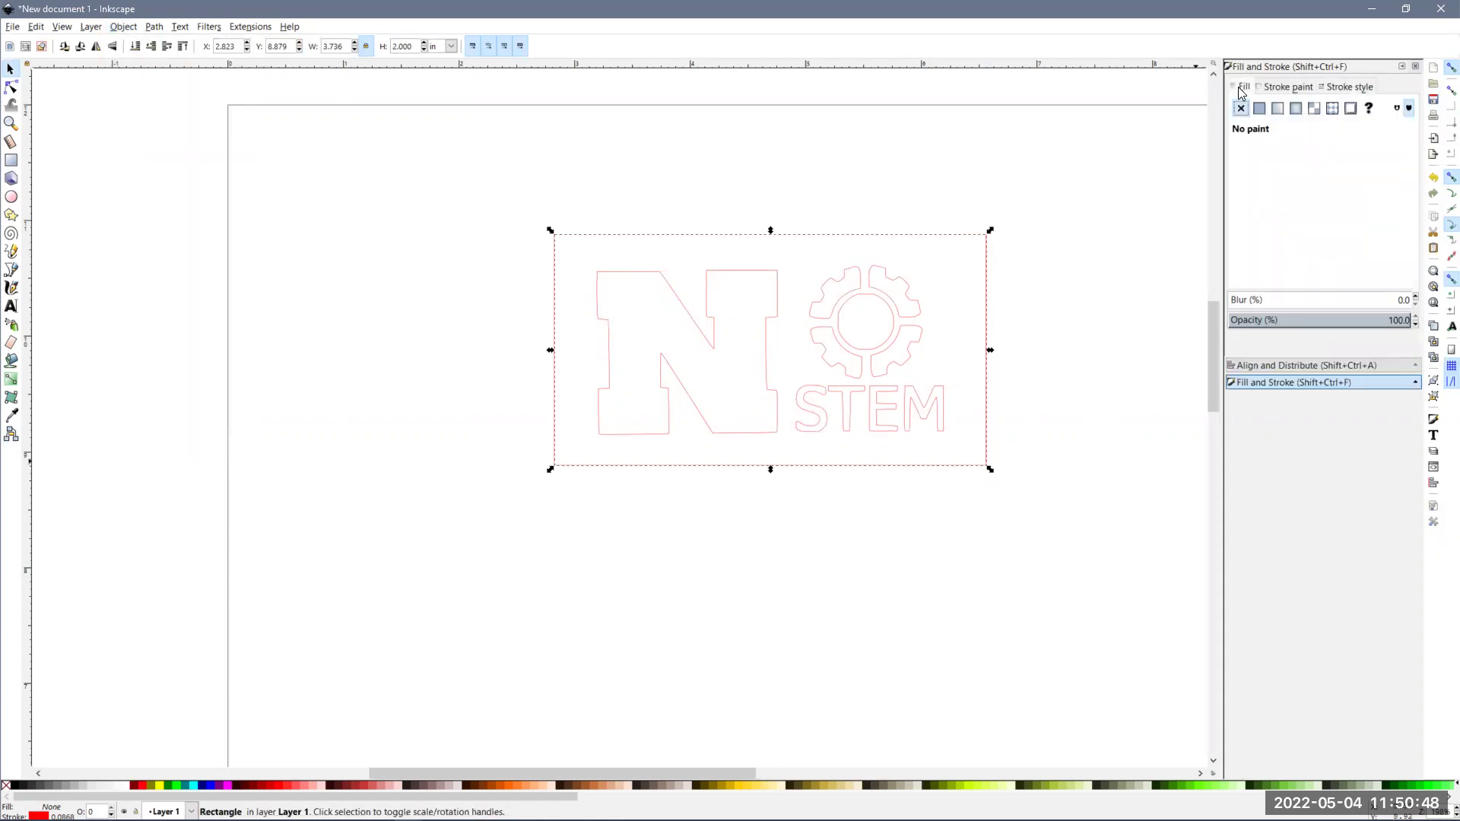
click(1283, 90)
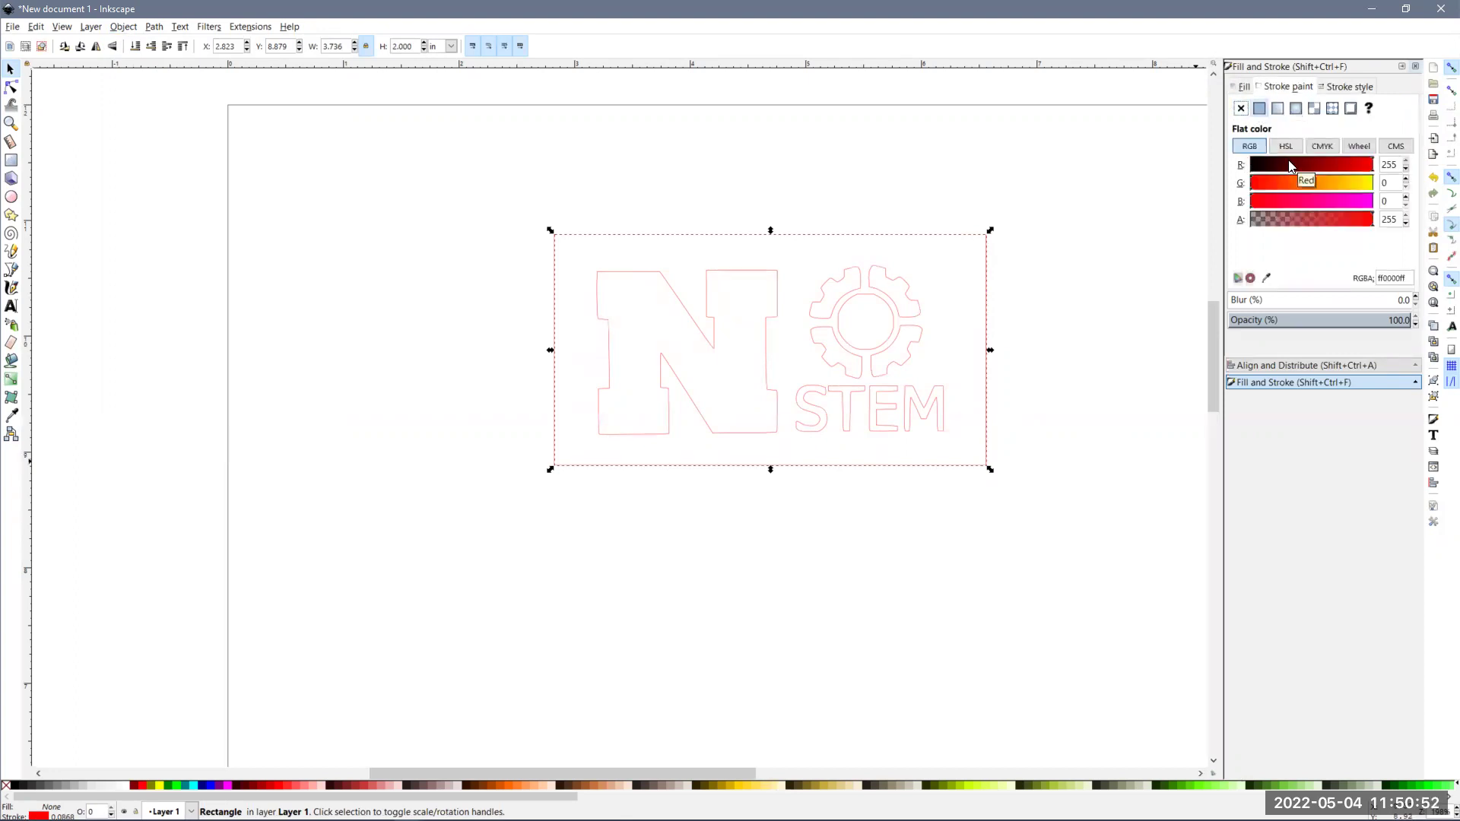
click(1341, 88)
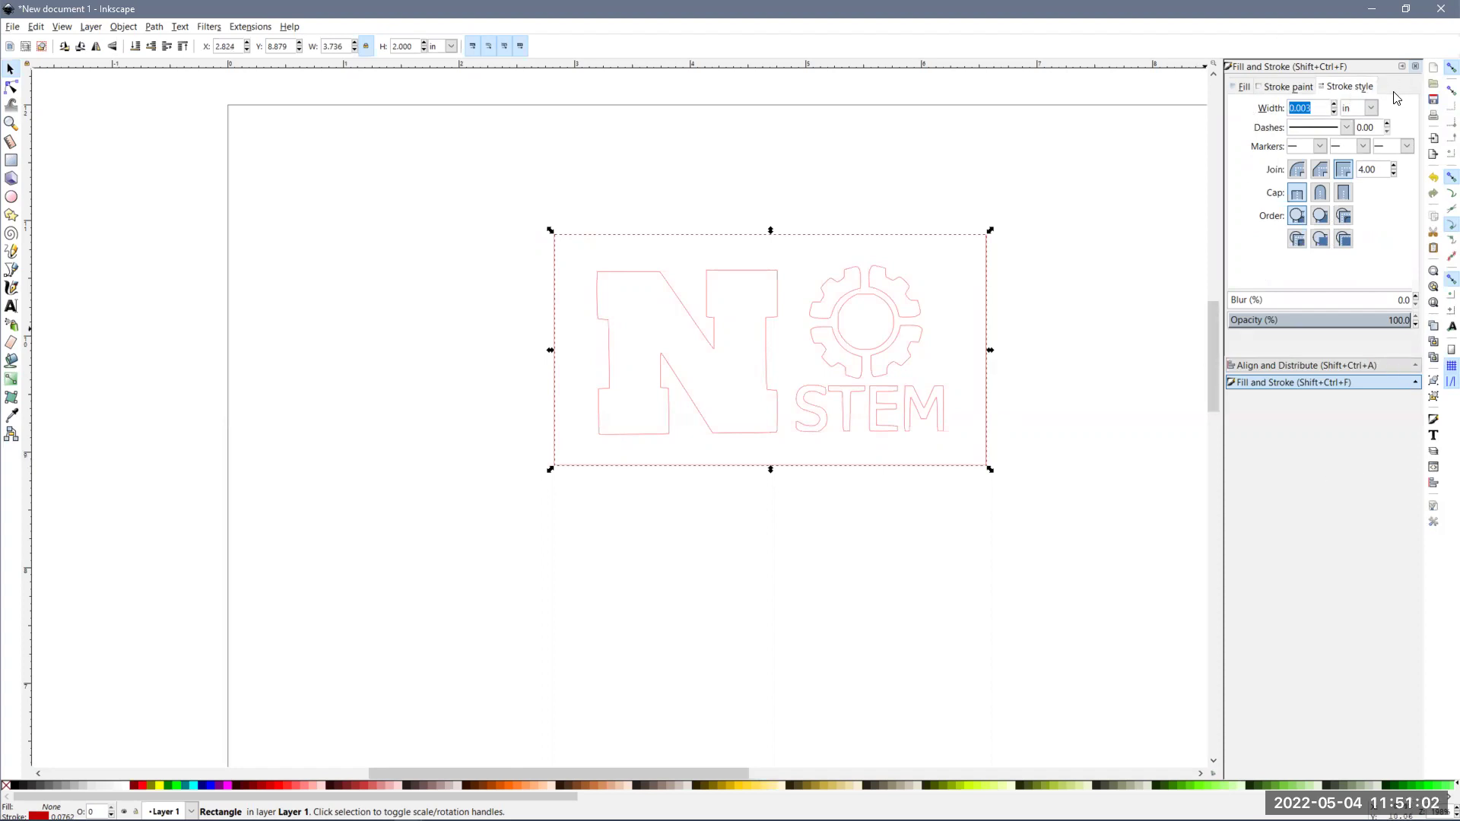
click(1415, 66)
click(1137, 322)
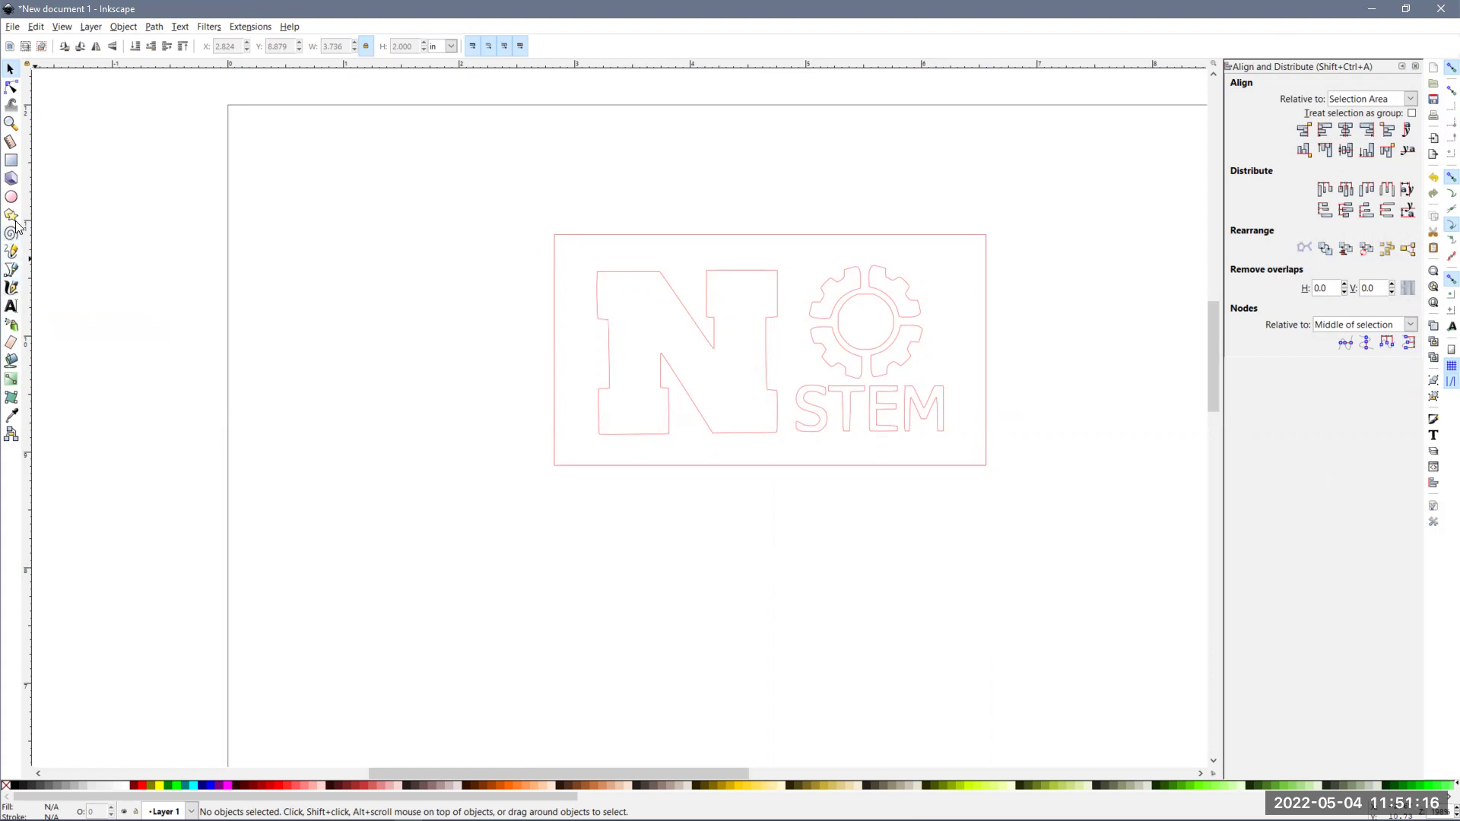
Add a text frame above the framed logo and type the teacher's name.
click(11, 307)
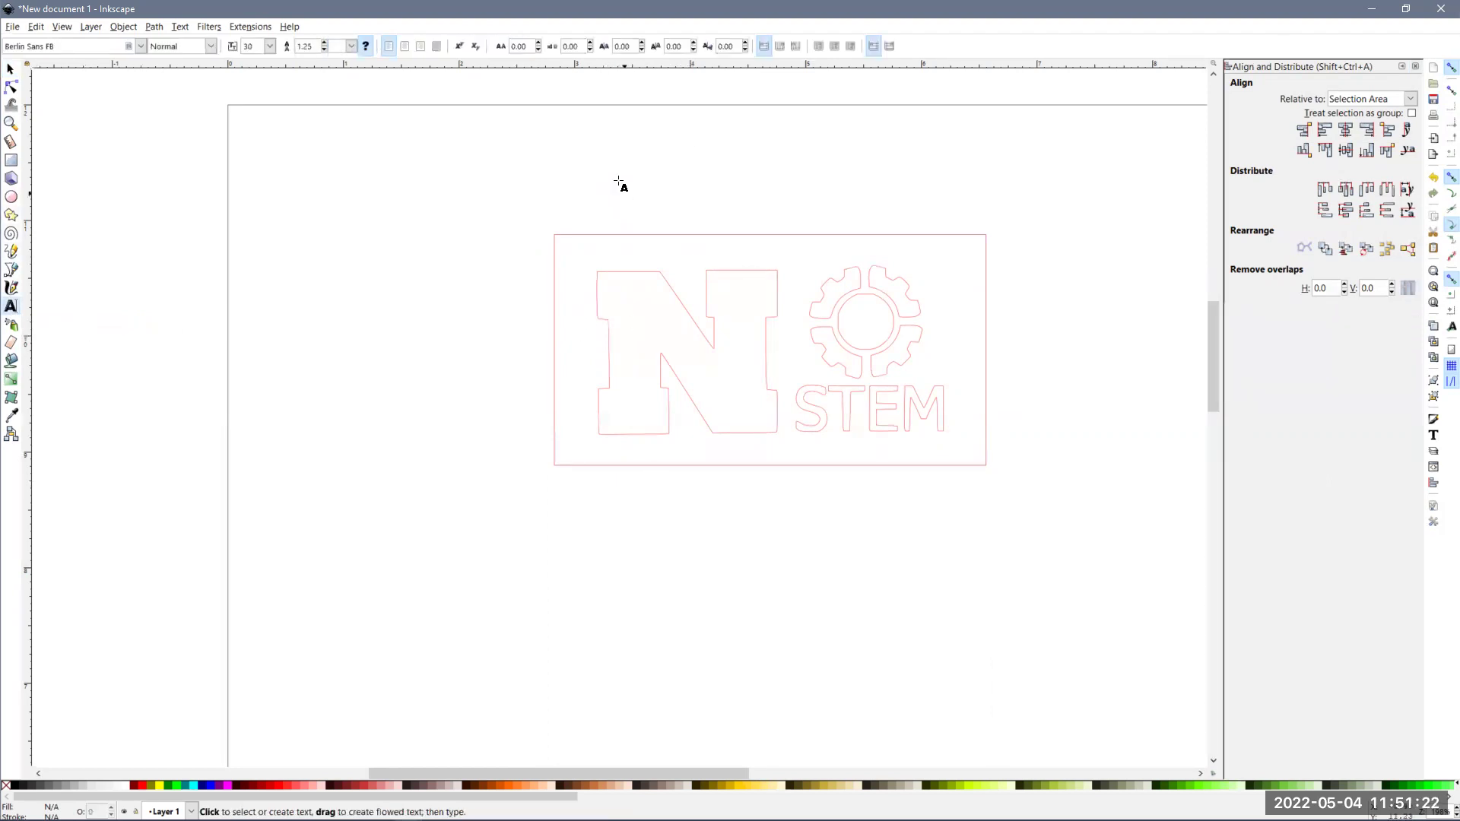
drag(626, 162, 871, 227)
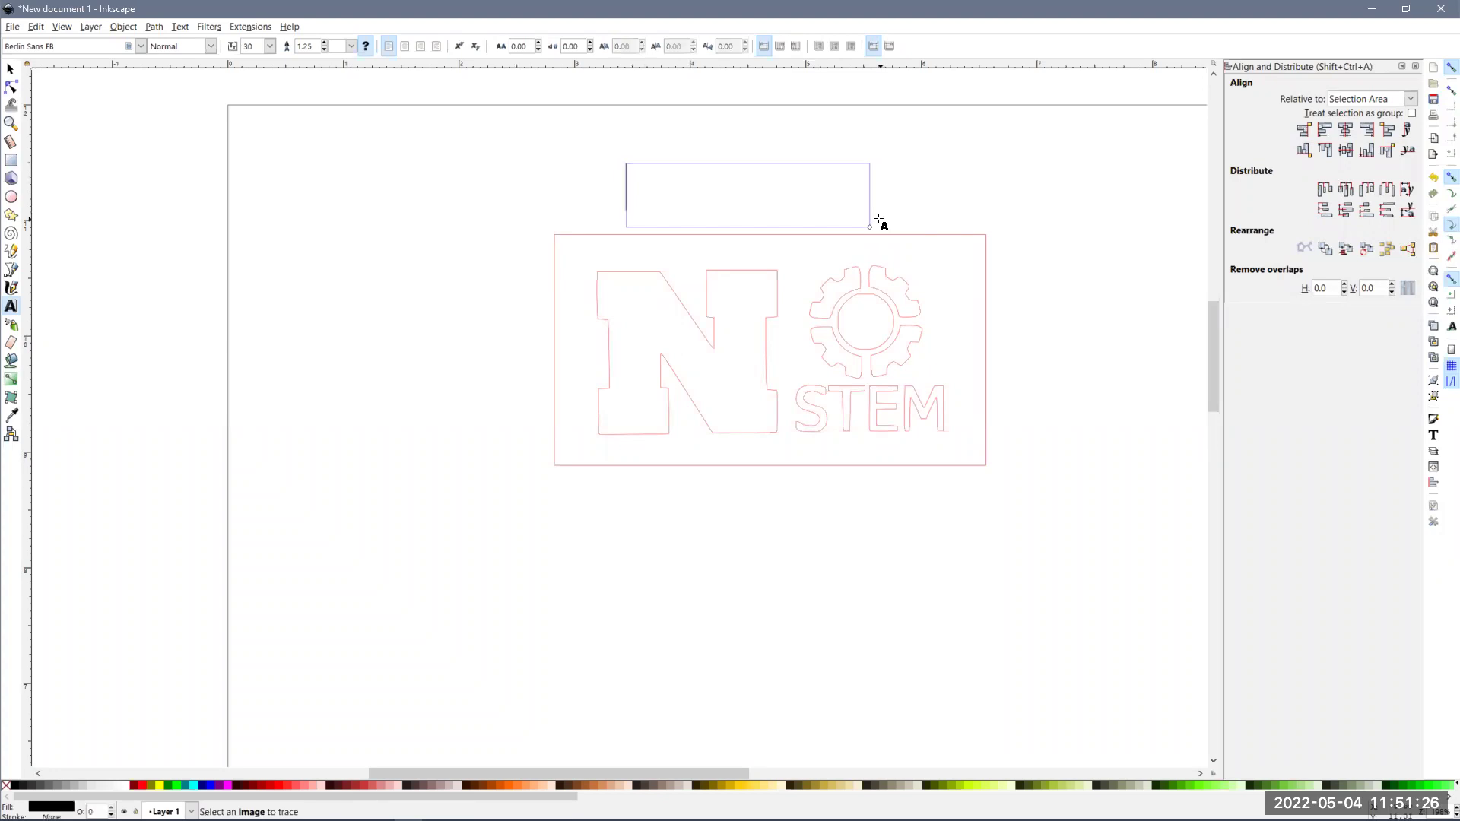
text(MR. PAK)
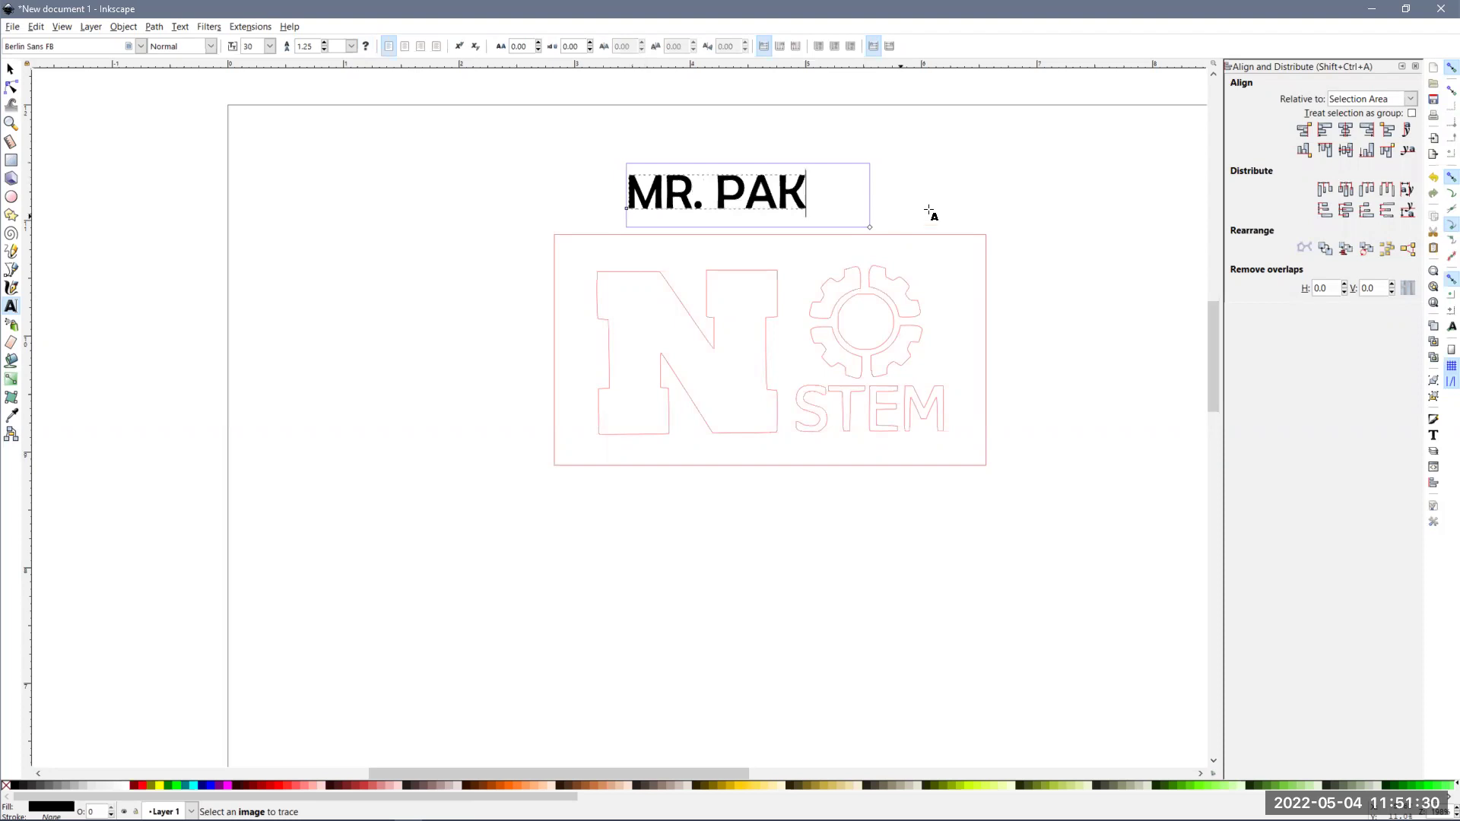
key(Return)
click(1079, 218)
Leave text editing, then select the name text and the red frame.
key(Escape)
key(s)
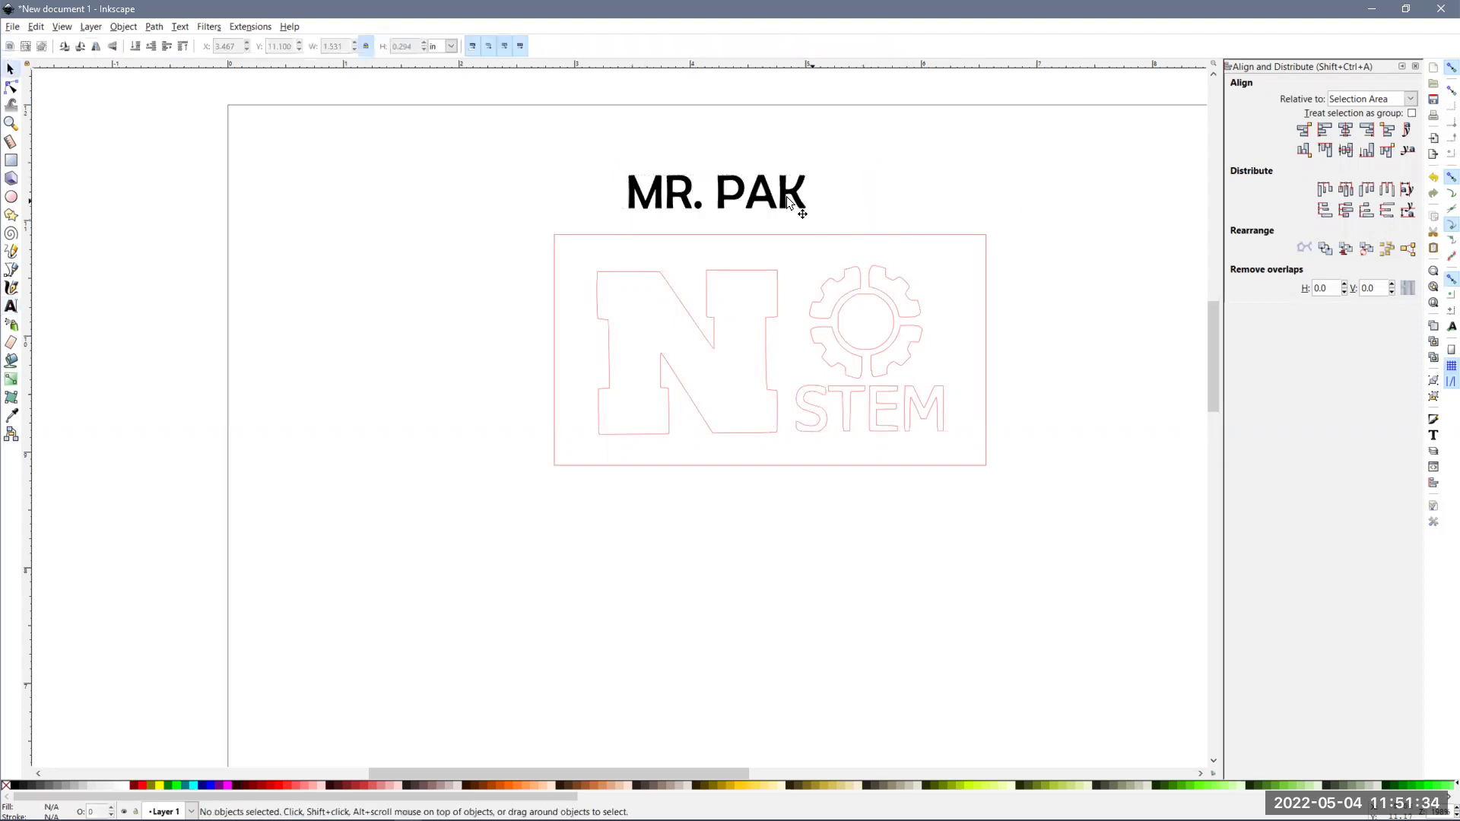
click(775, 200)
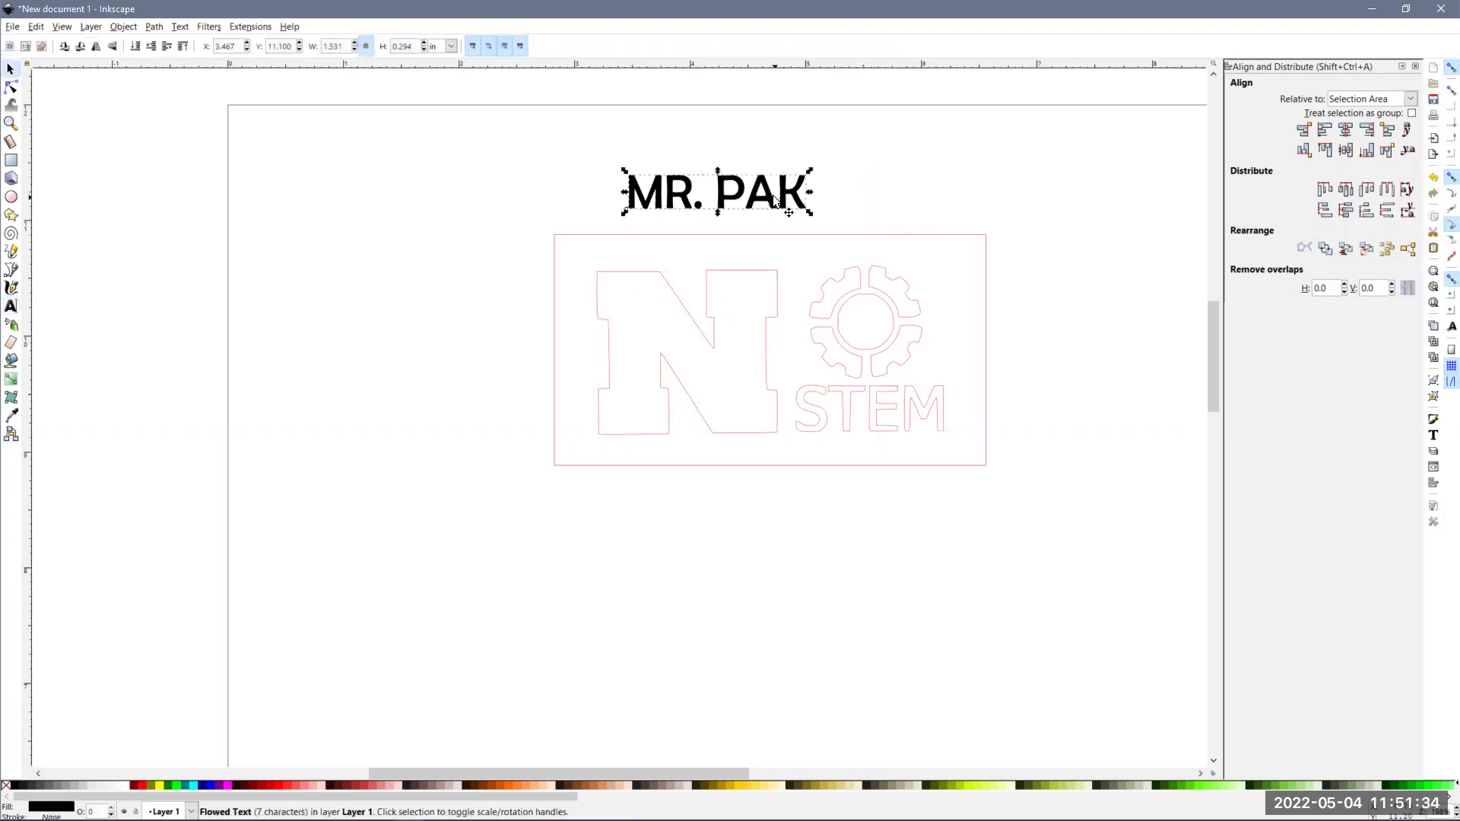
click(896, 236)
key(r)
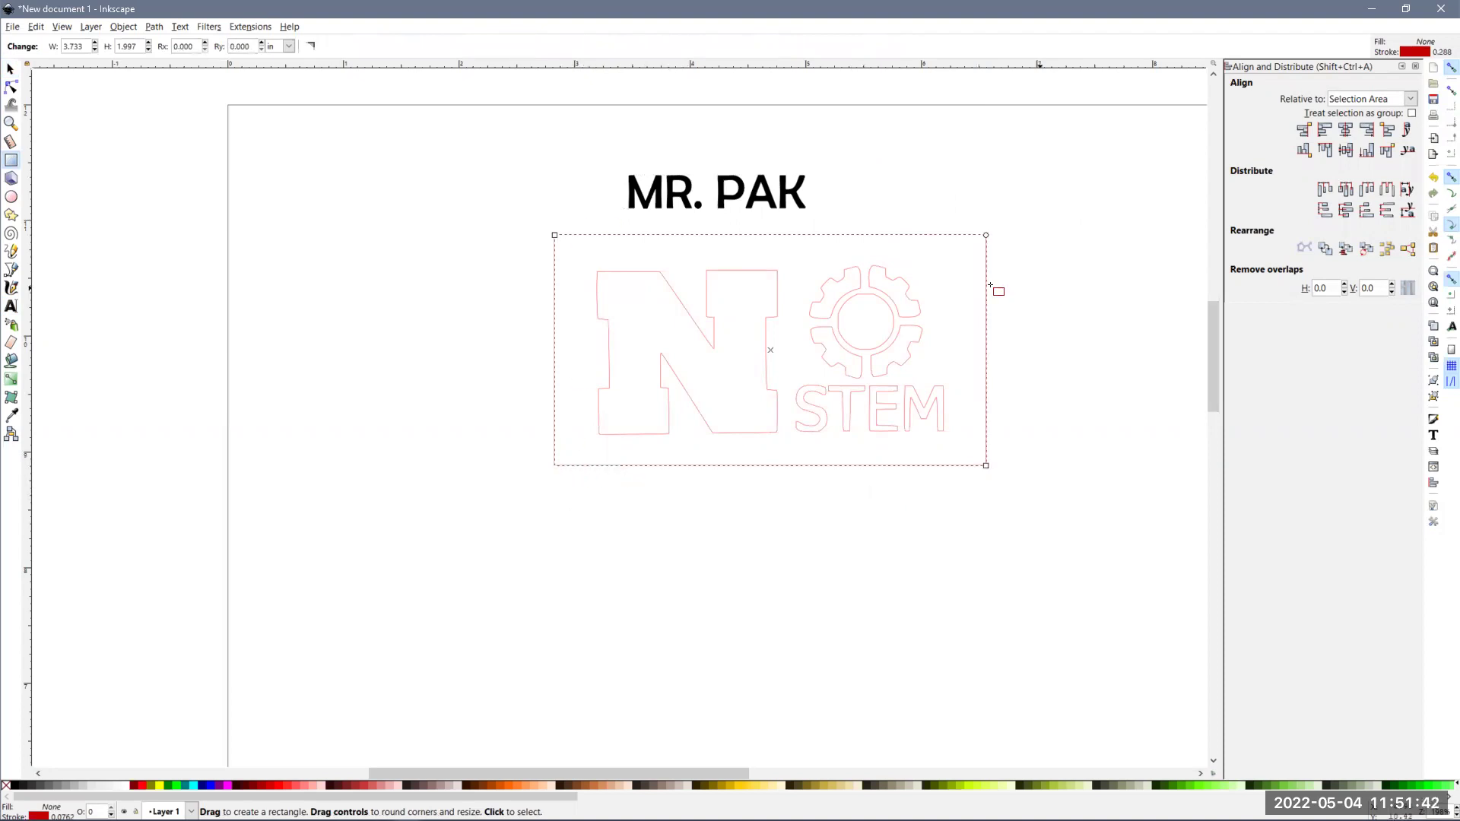
Convert the name text into paths with Path > Object to Path.
key(s)
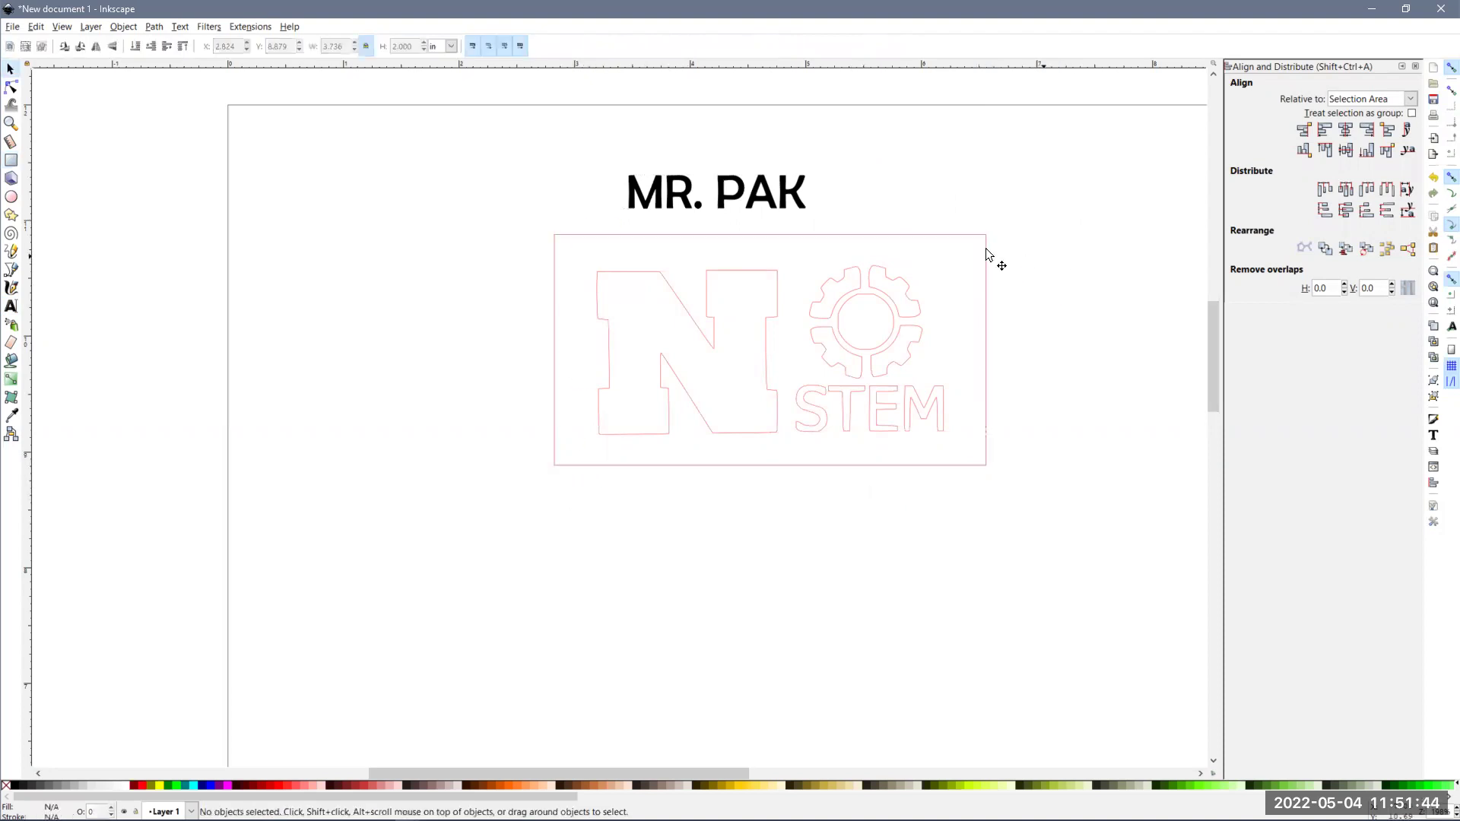
click(758, 200)
double_click(758, 200)
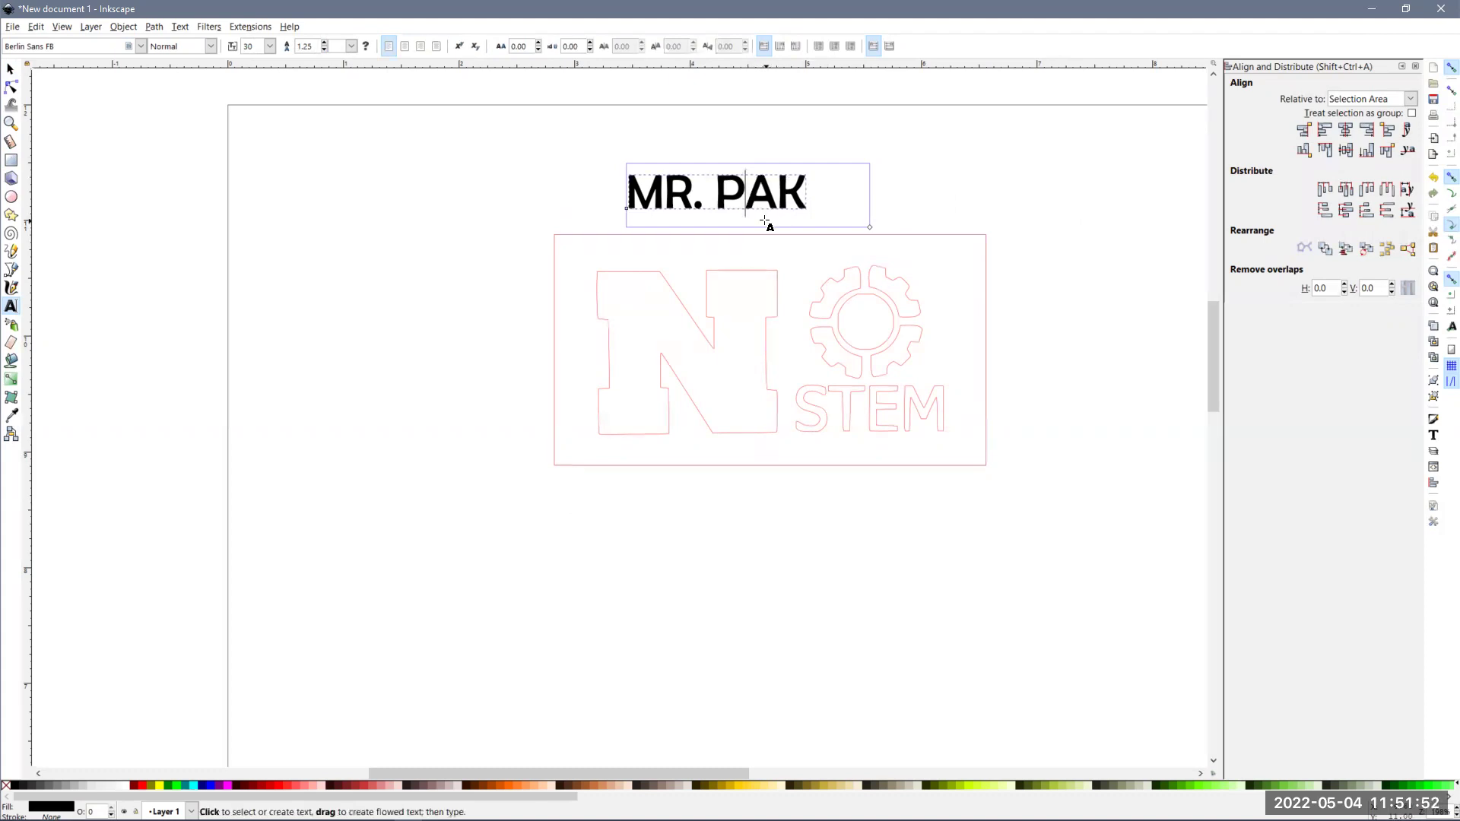
key(Escape)
key(s)
click(724, 198)
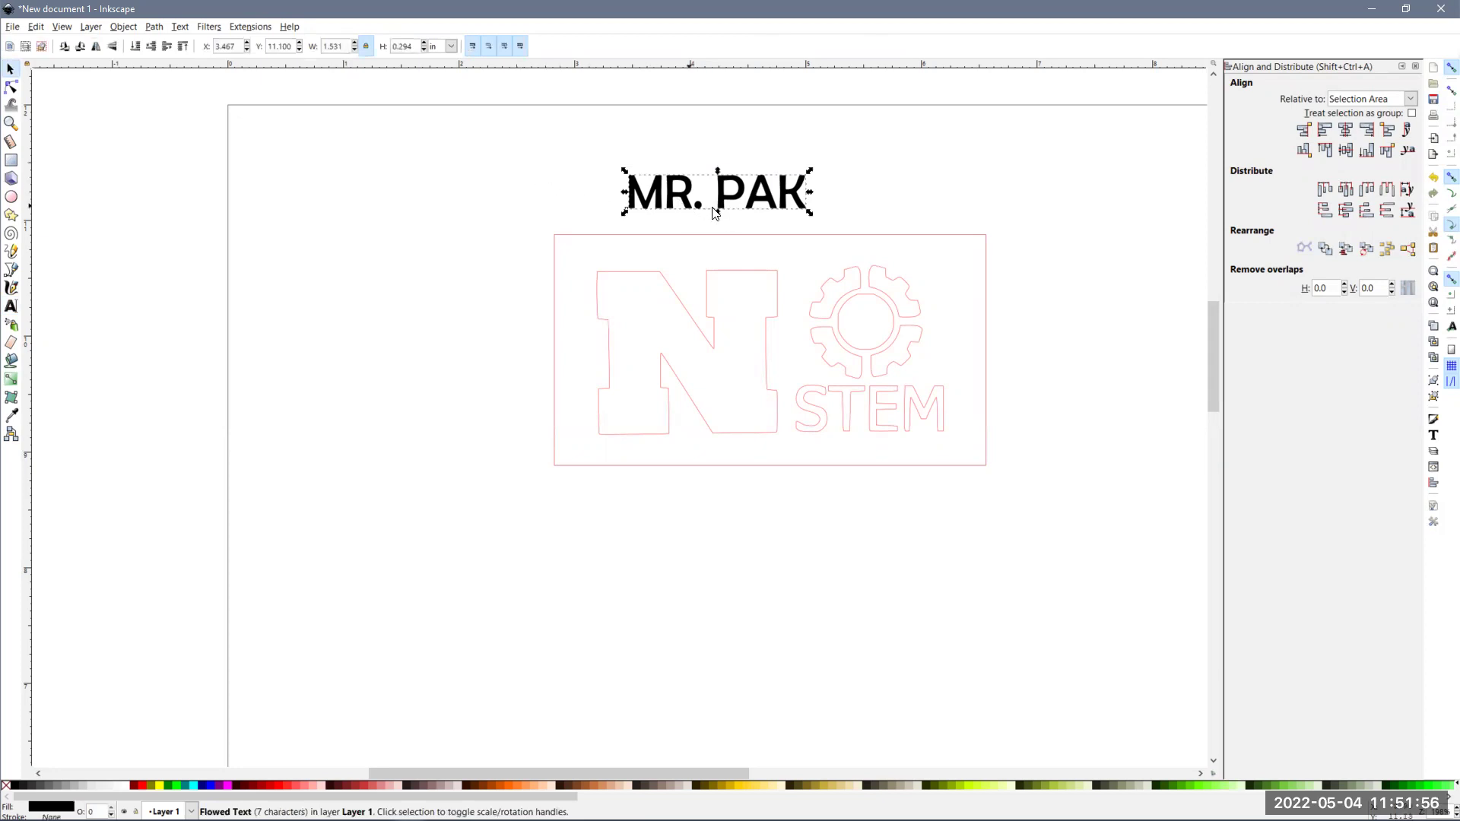
click(155, 26)
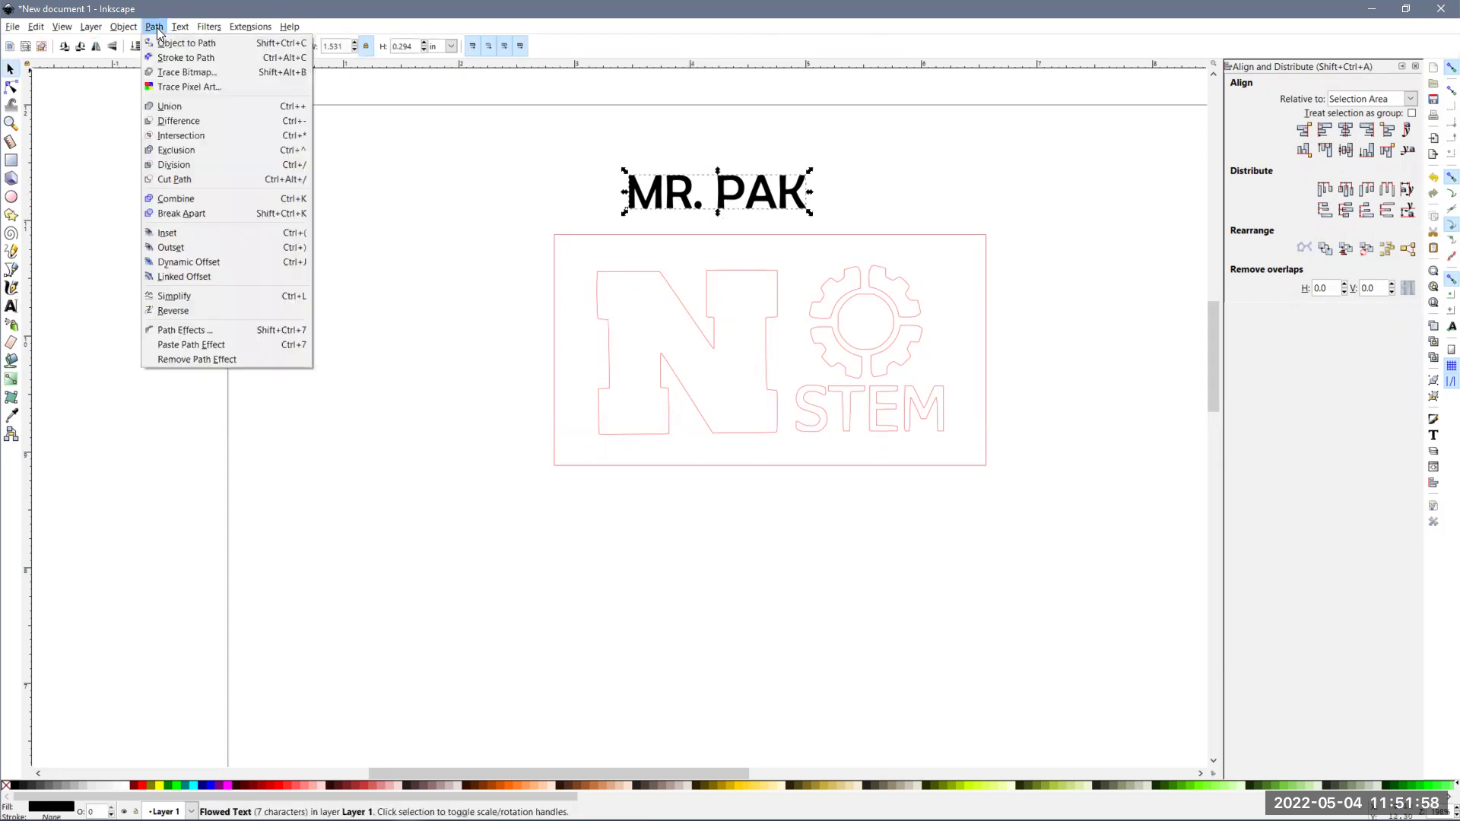
click(202, 44)
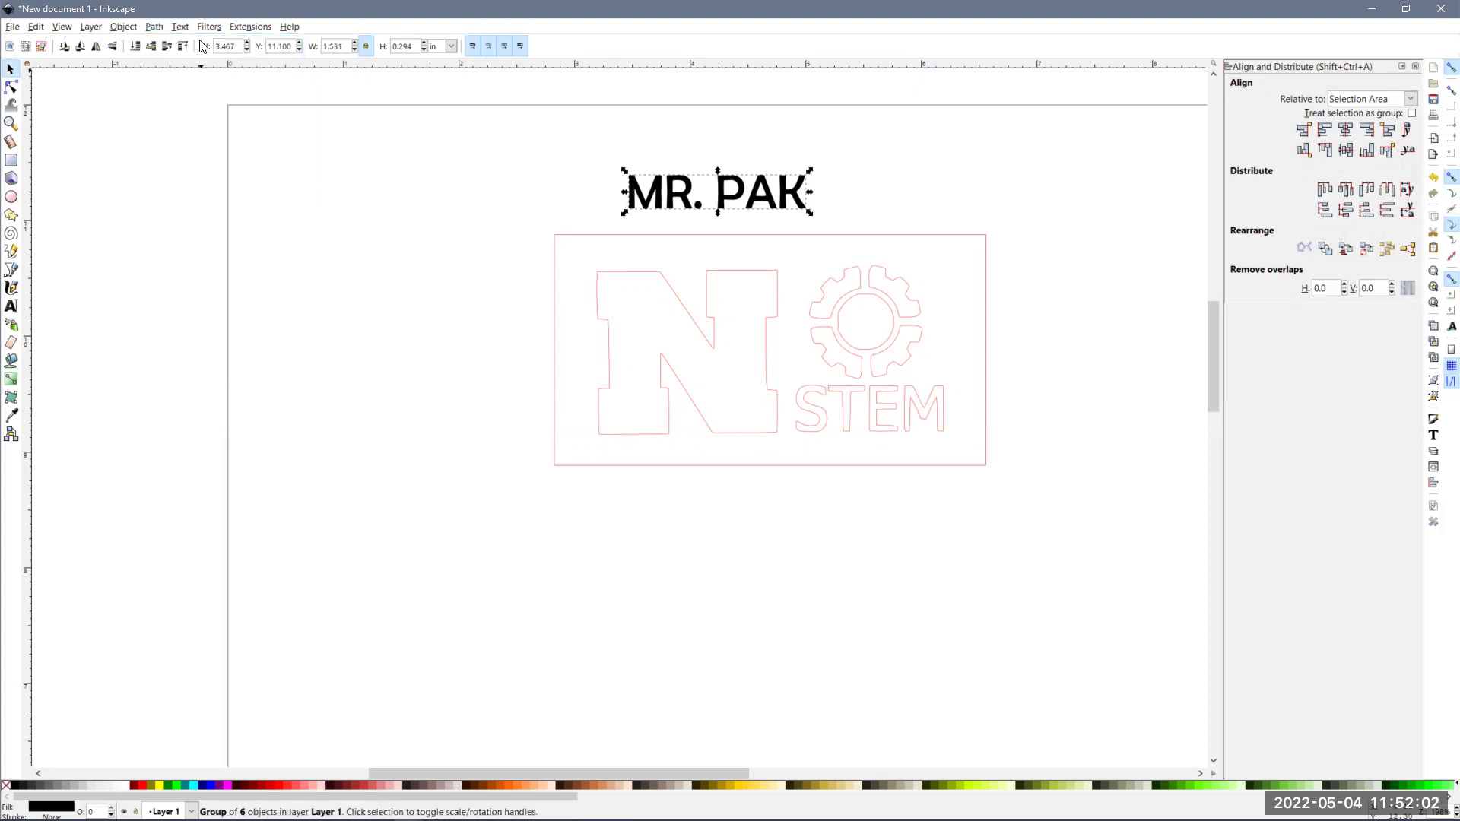
Enter the letter group and inspect the R letter's nodes.
click(715, 160)
double_click(688, 200)
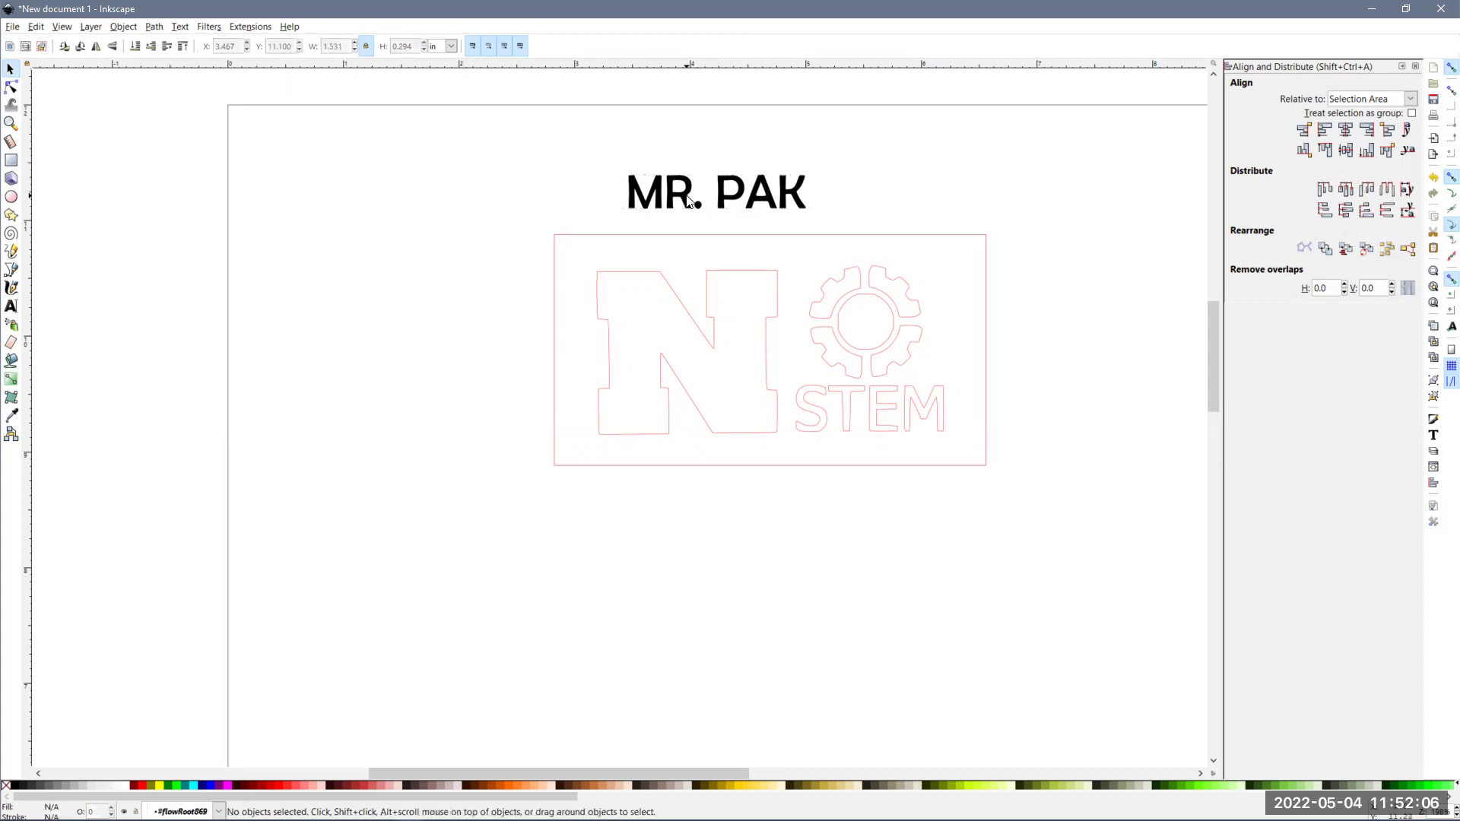
click(689, 201)
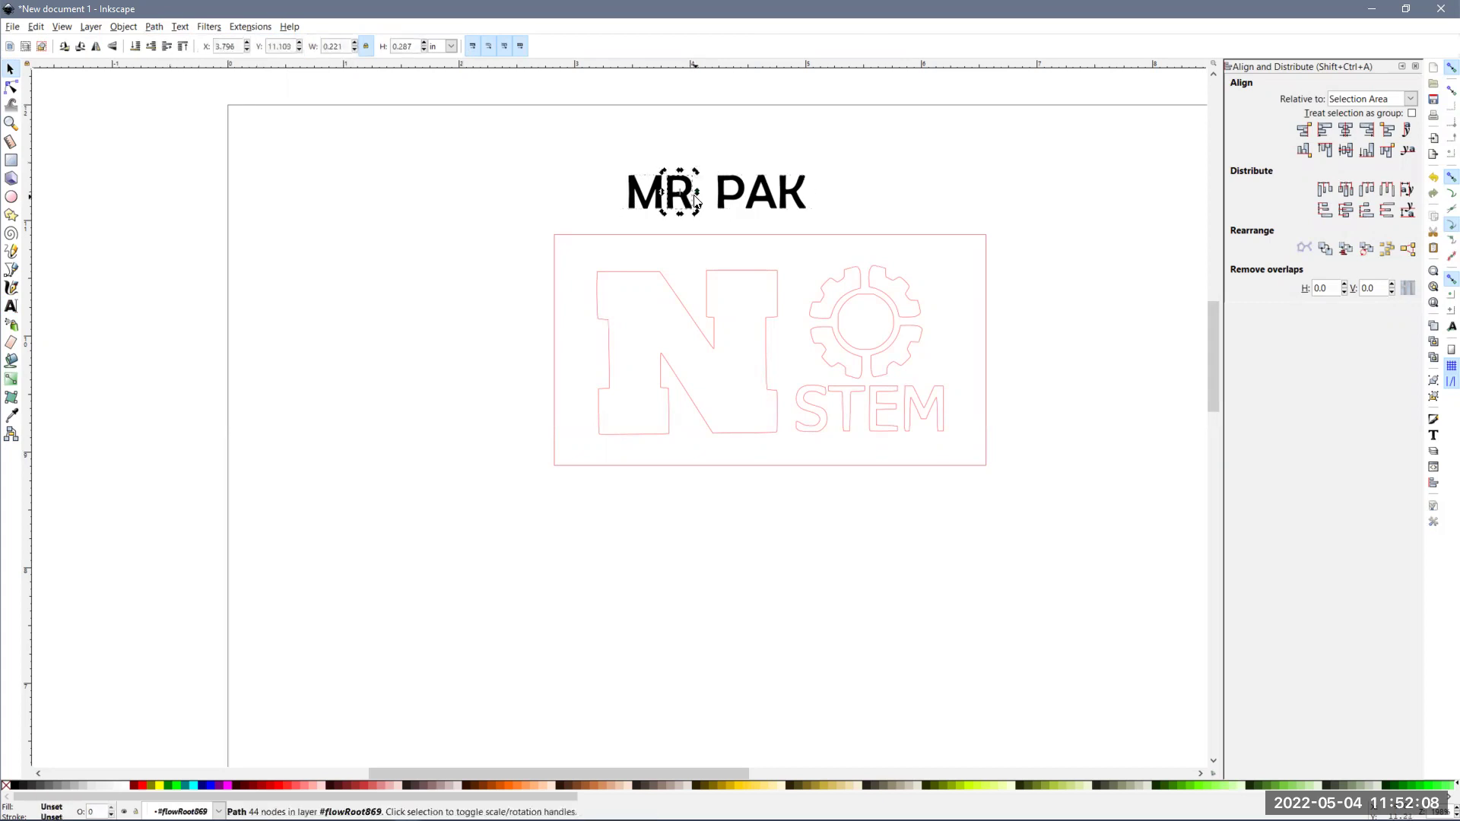
scroll(688, 200, up, 5)
double_click(694, 215)
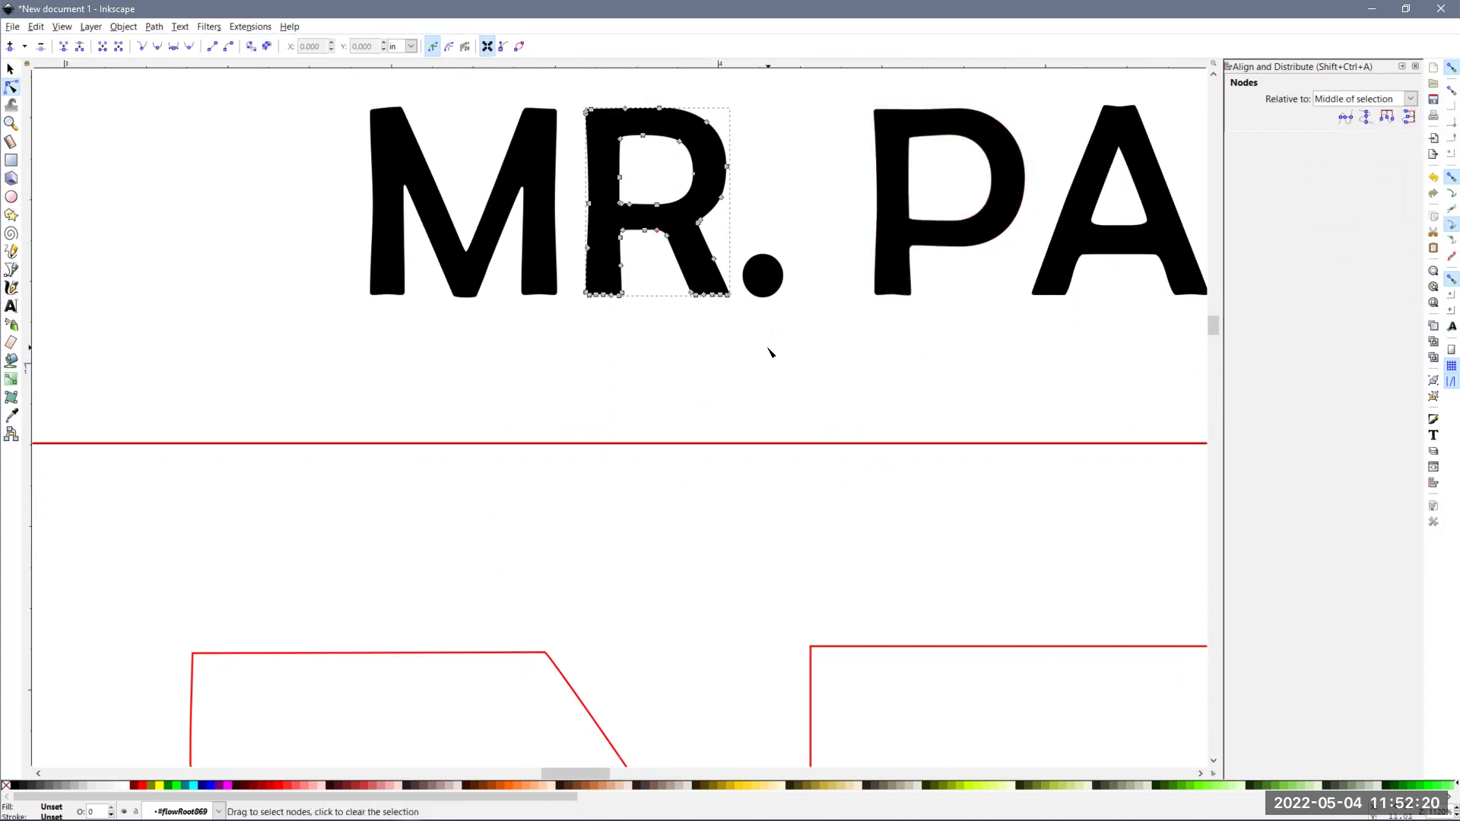
click(829, 195)
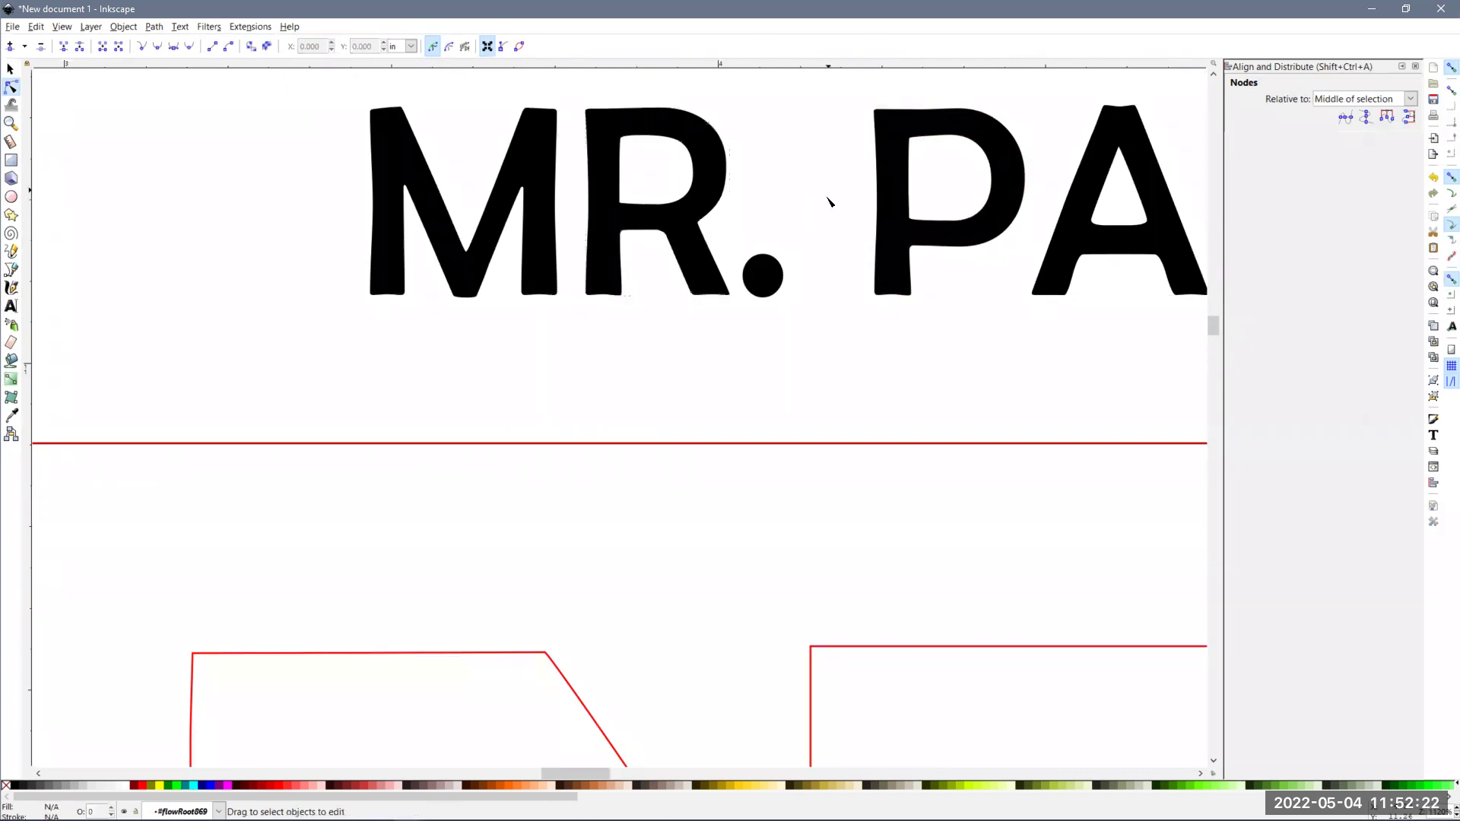
key(s)
Rubber-band select all six letter paths of the name.
scroll(1066, 242, down, 3)
ctrl+scroll(1098, 243, down, 3)
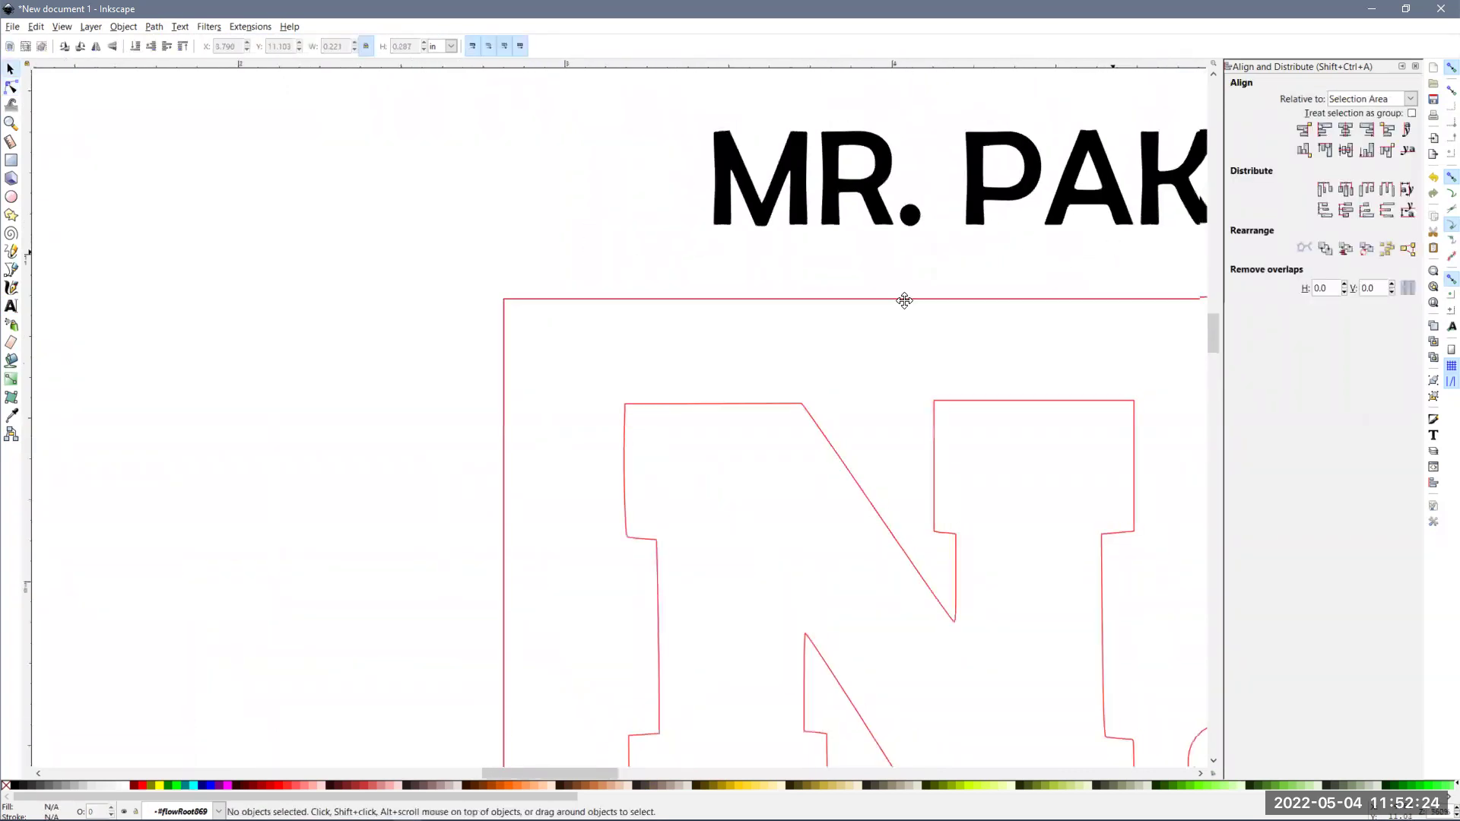
scroll(776, 512, right, 12)
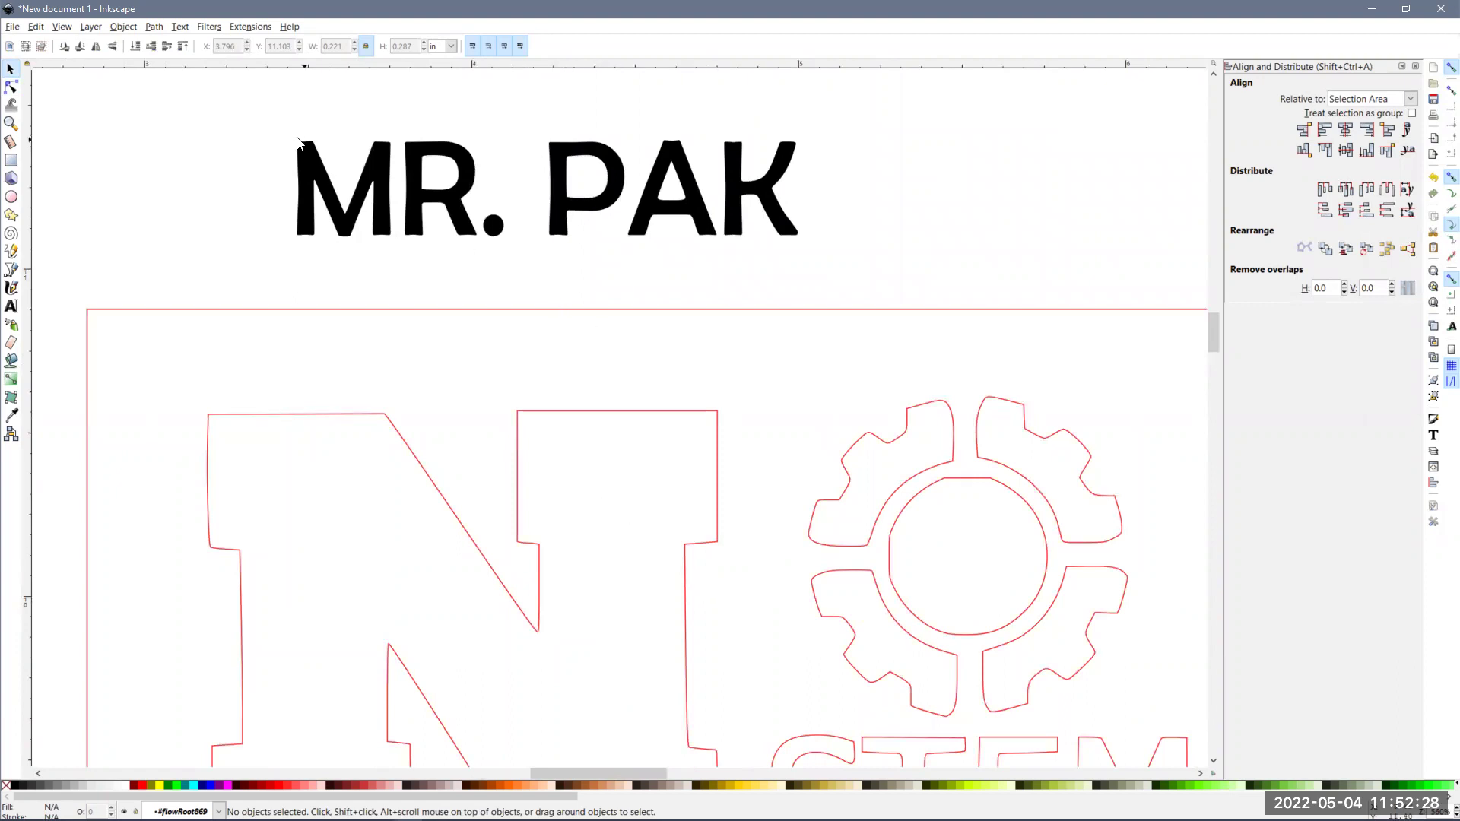
drag(271, 119, 842, 253)
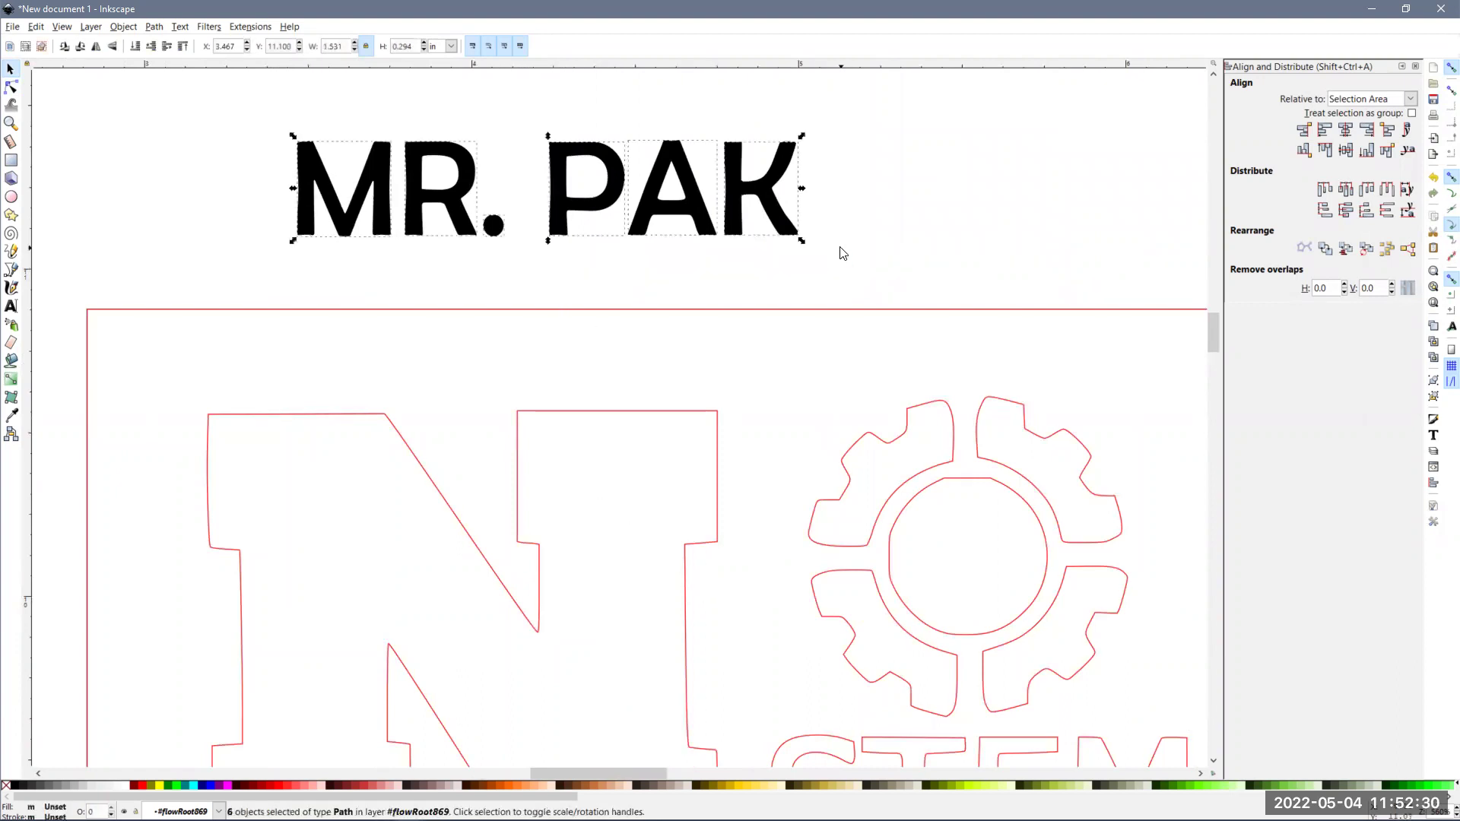
Give the name letters no fill, a flat red stroke and 0.003 in stroke width.
click(164, 30)
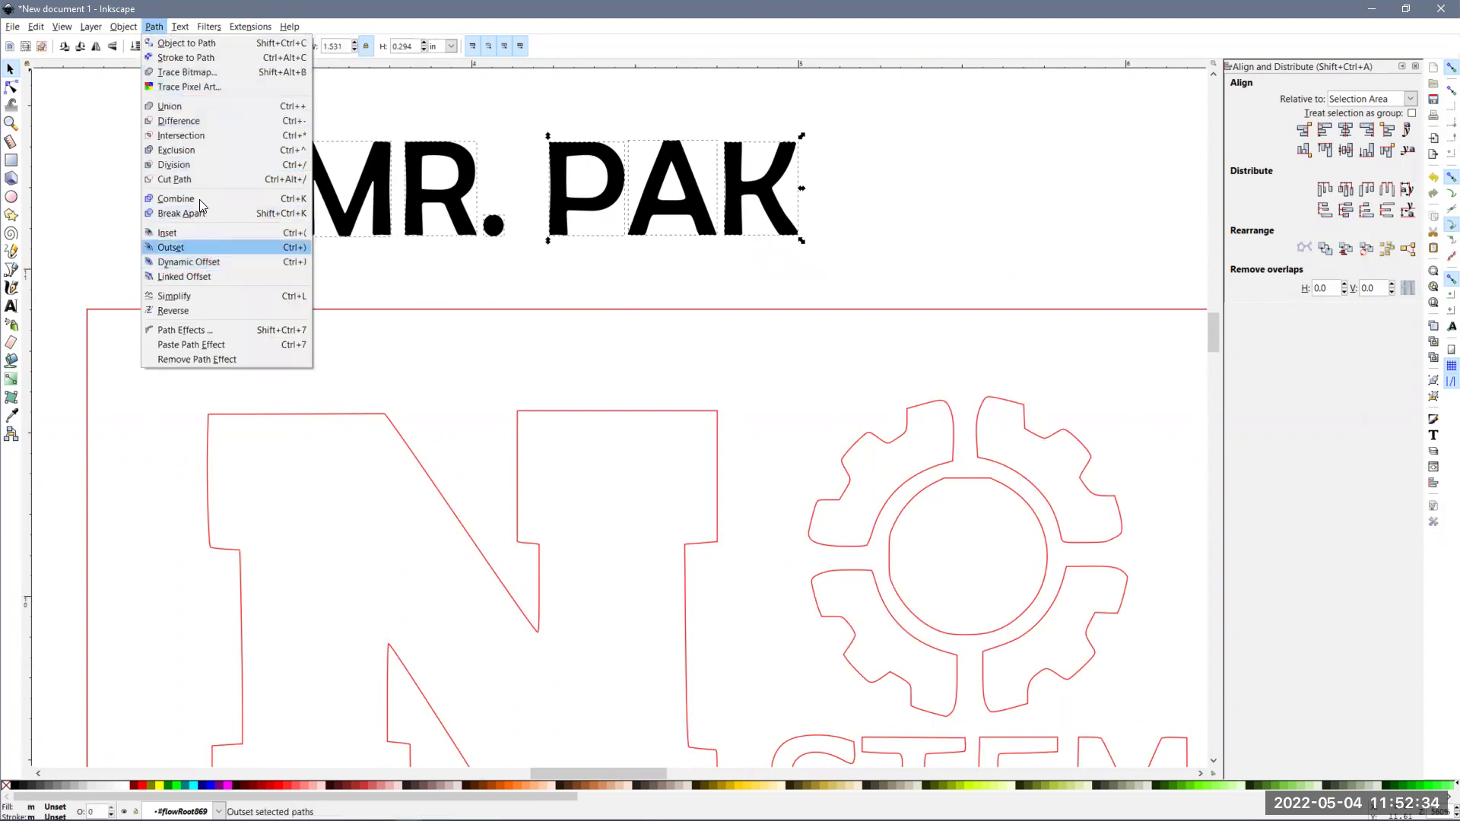
mouse_move(123, 27)
click(150, 84)
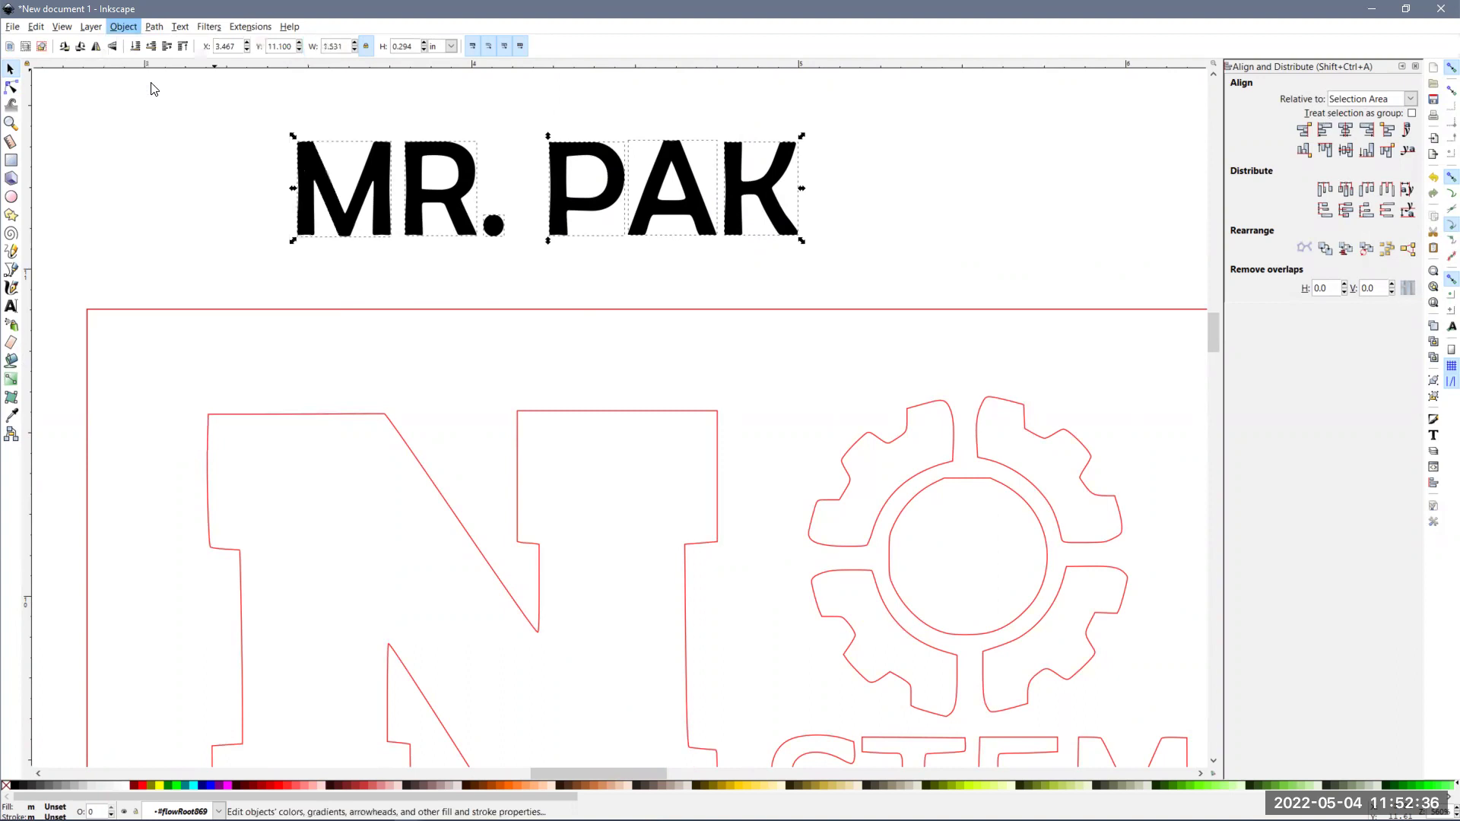
click(1244, 88)
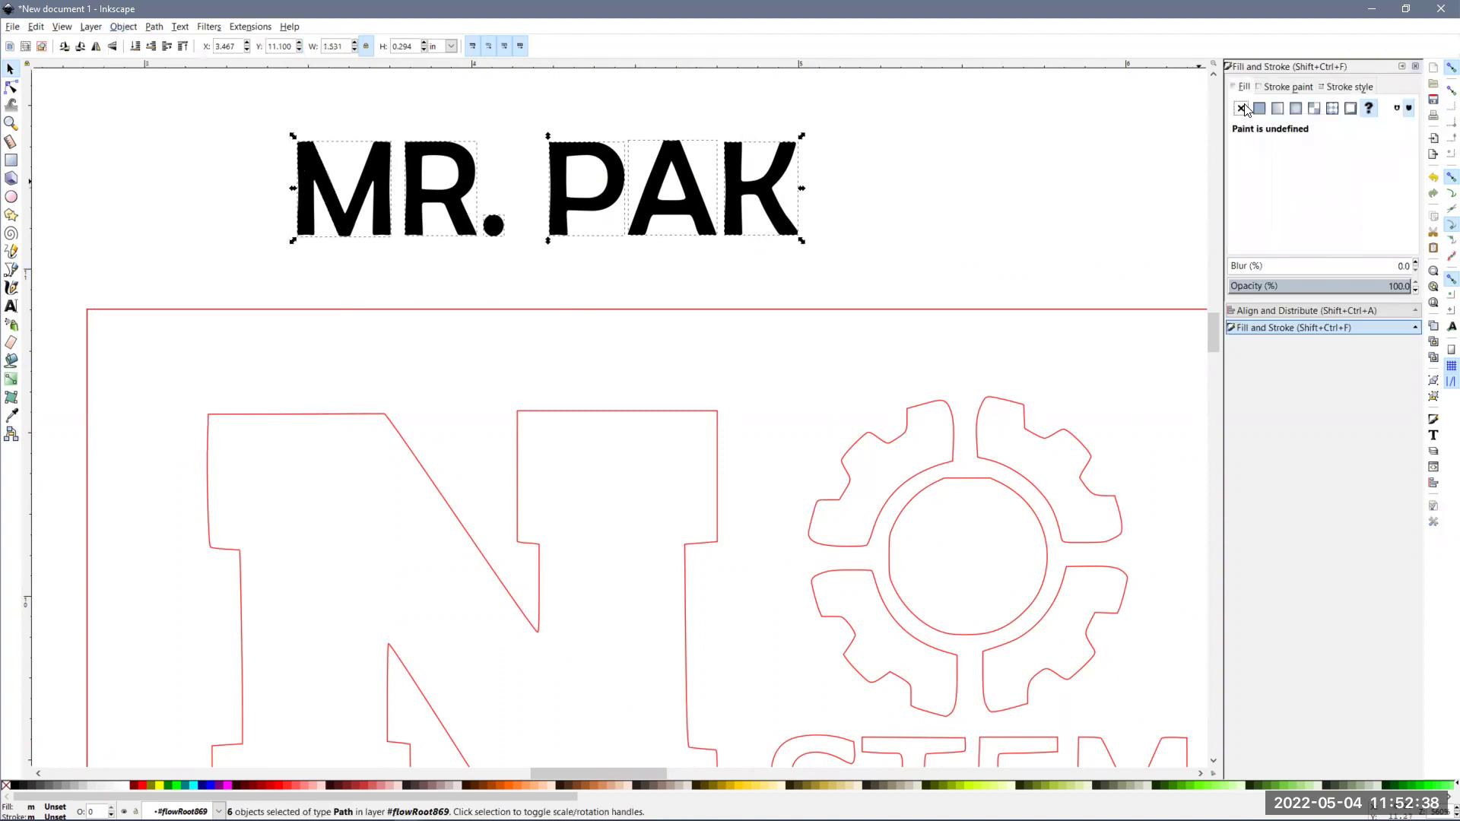
click(1242, 108)
click(1278, 89)
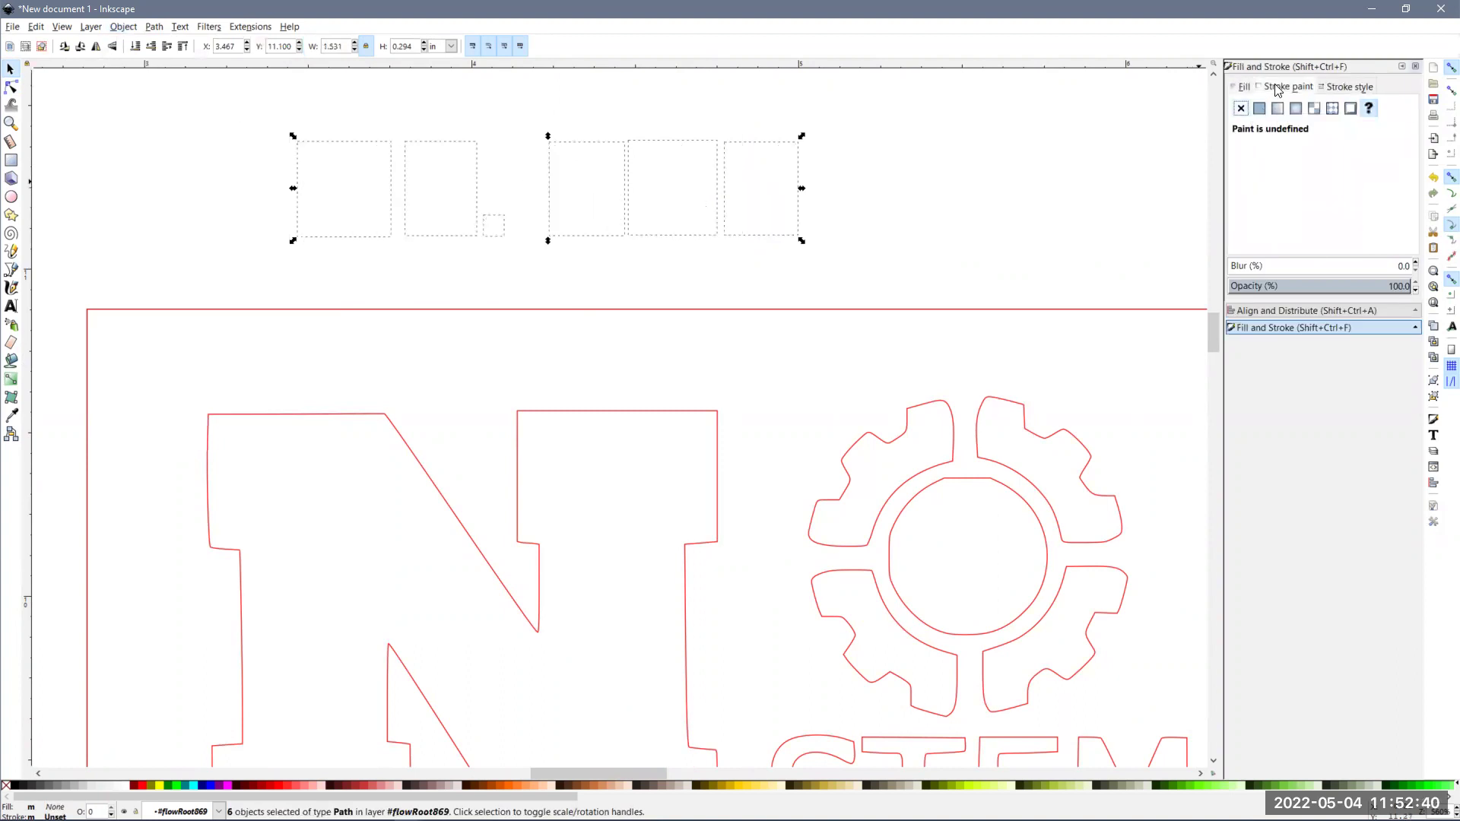
click(1263, 107)
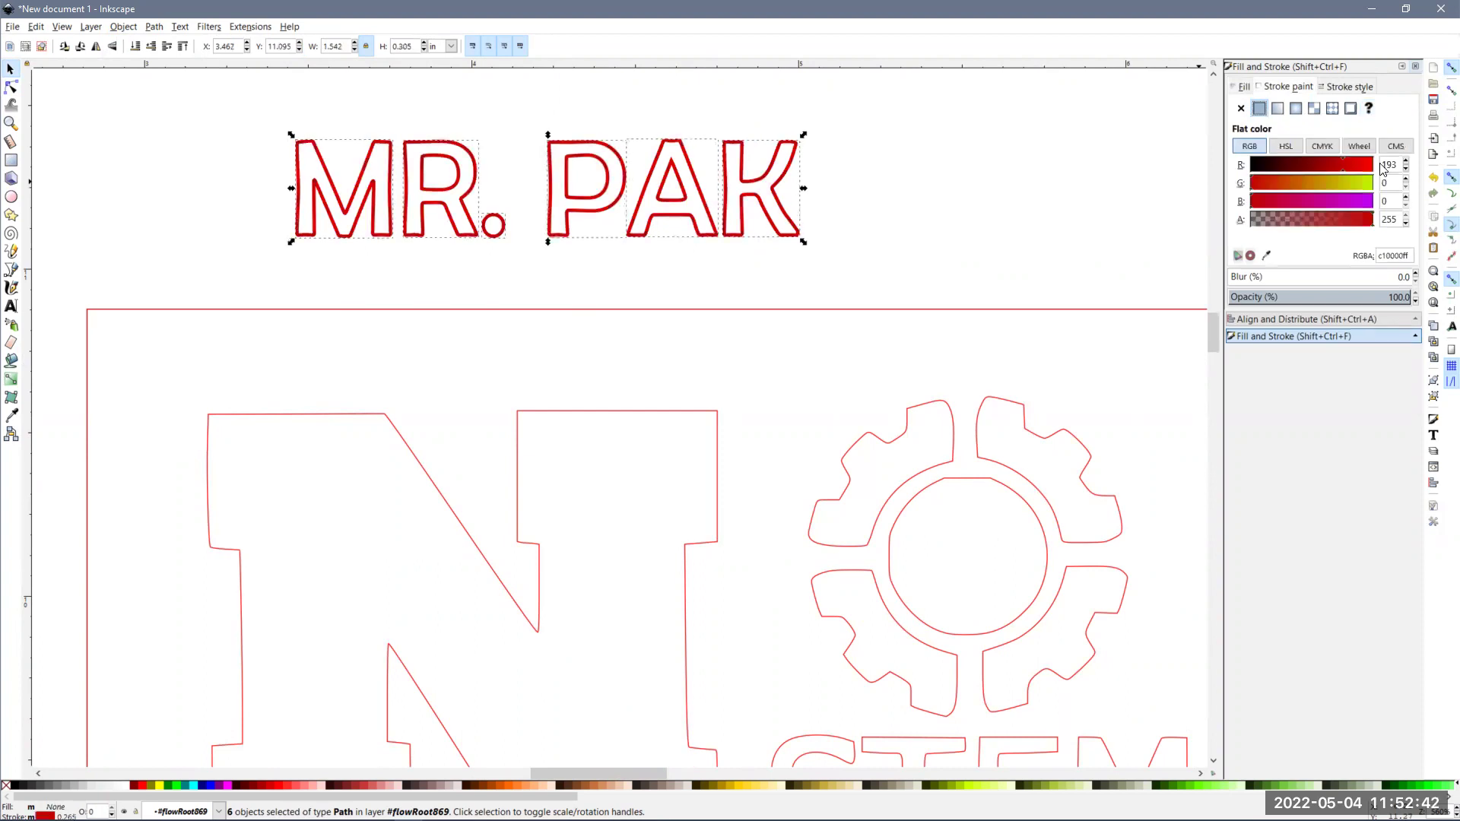
click(1344, 88)
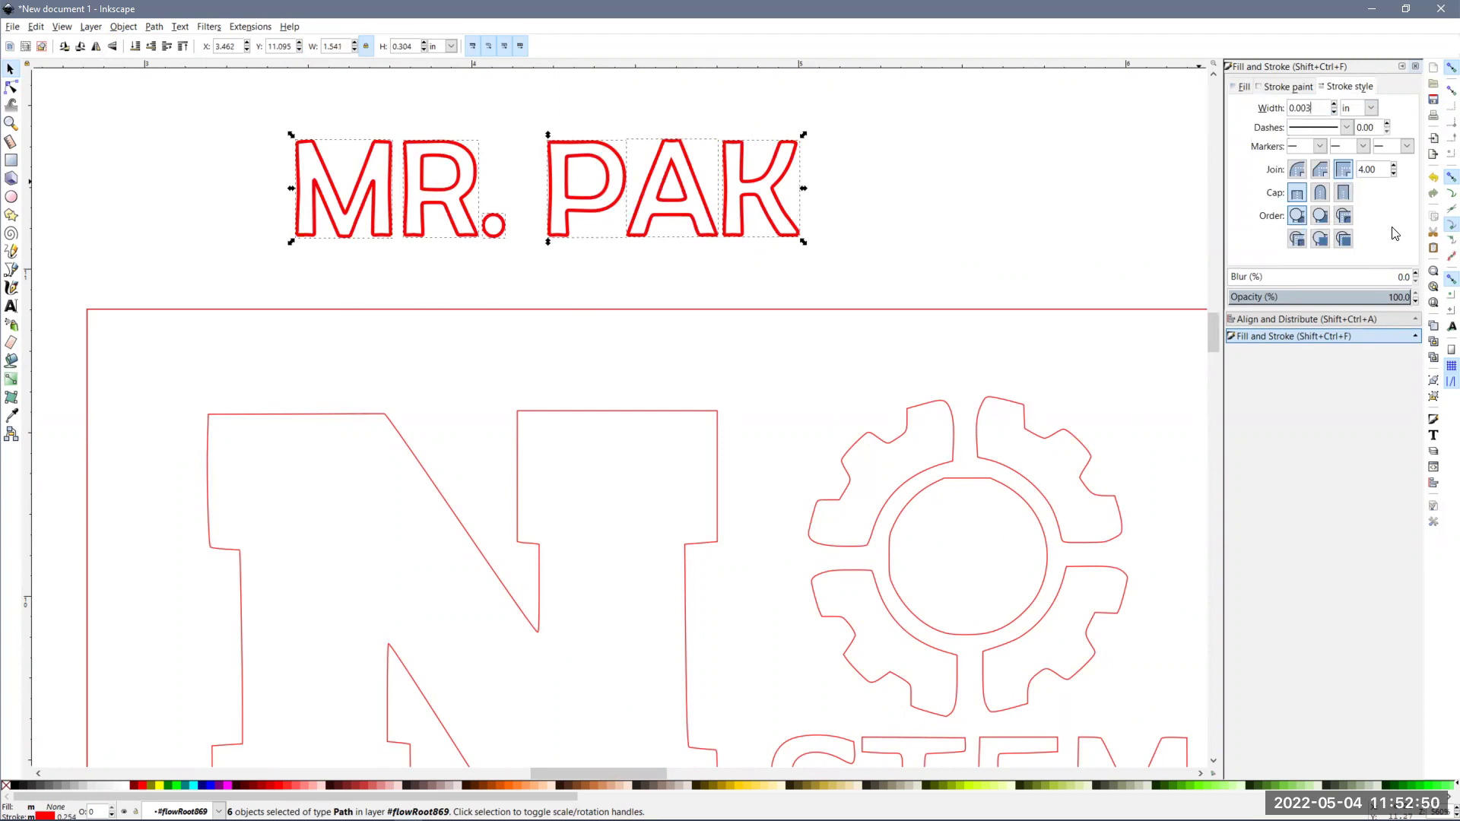
click(1202, 236)
Stretch the red frame's bottom edge down to make it taller.
scroll(952, 245, down, 2)
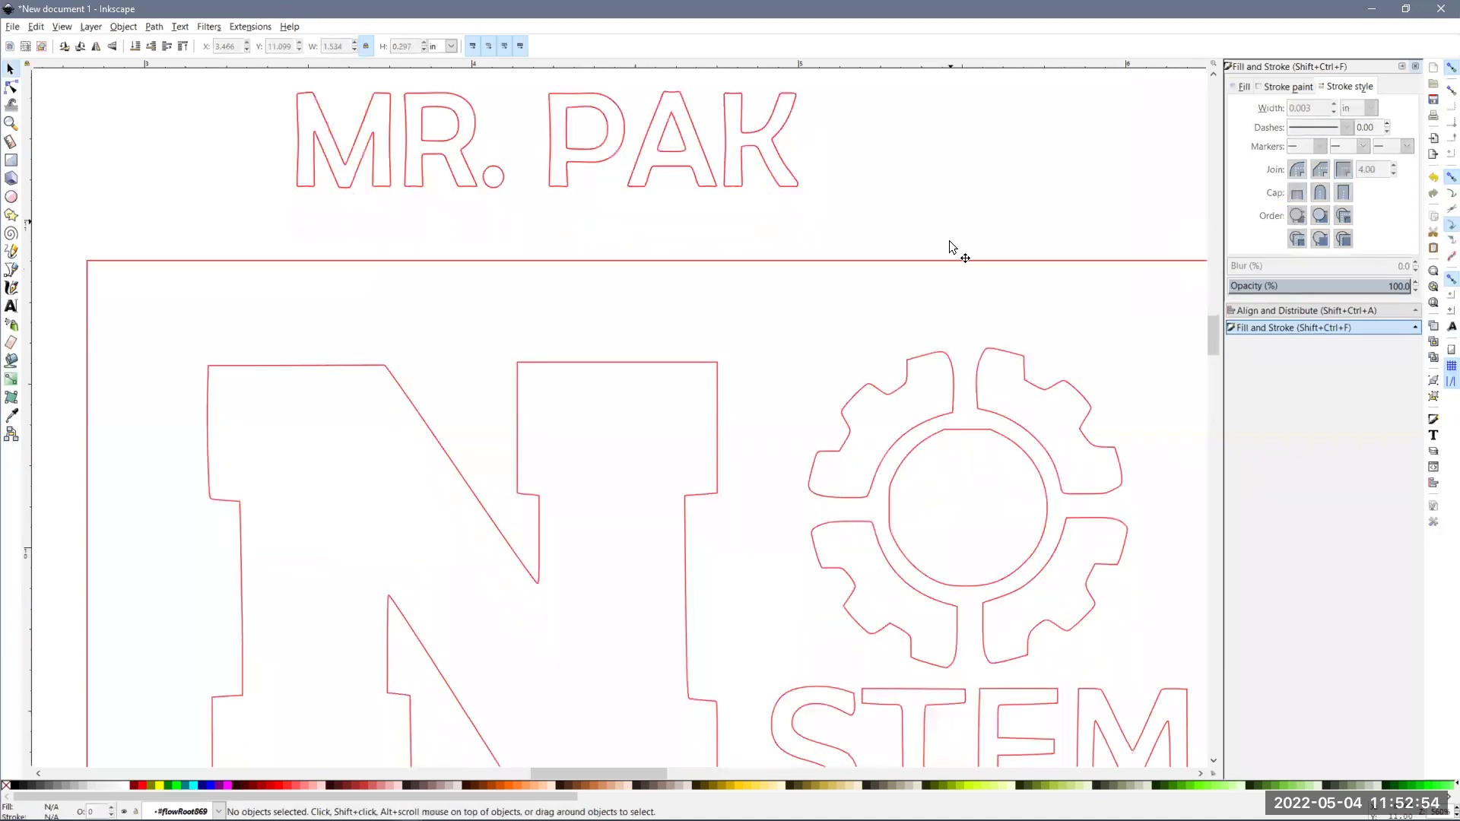
ctrl+scroll(959, 244, down, 3)
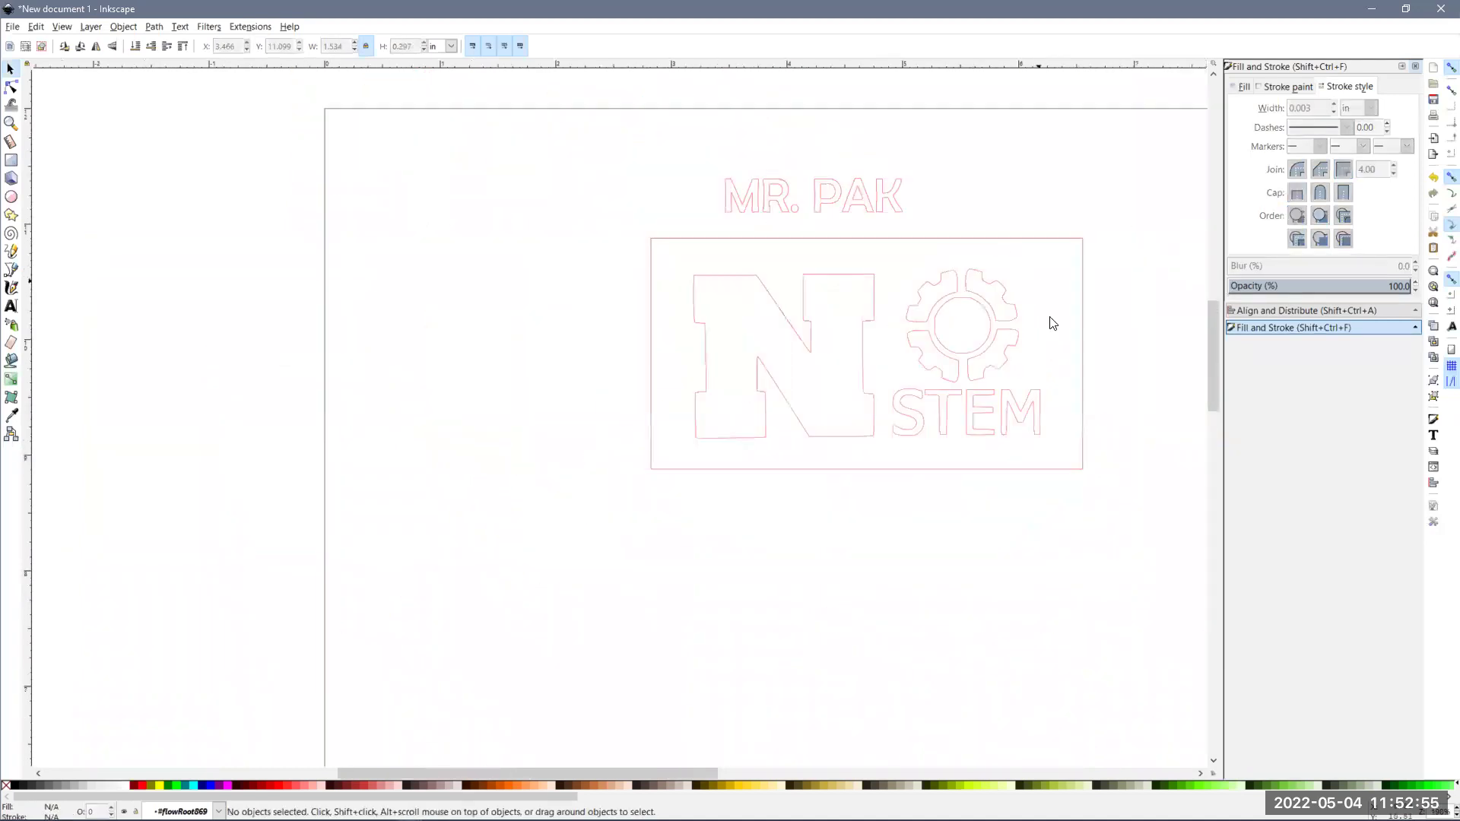
click(1013, 470)
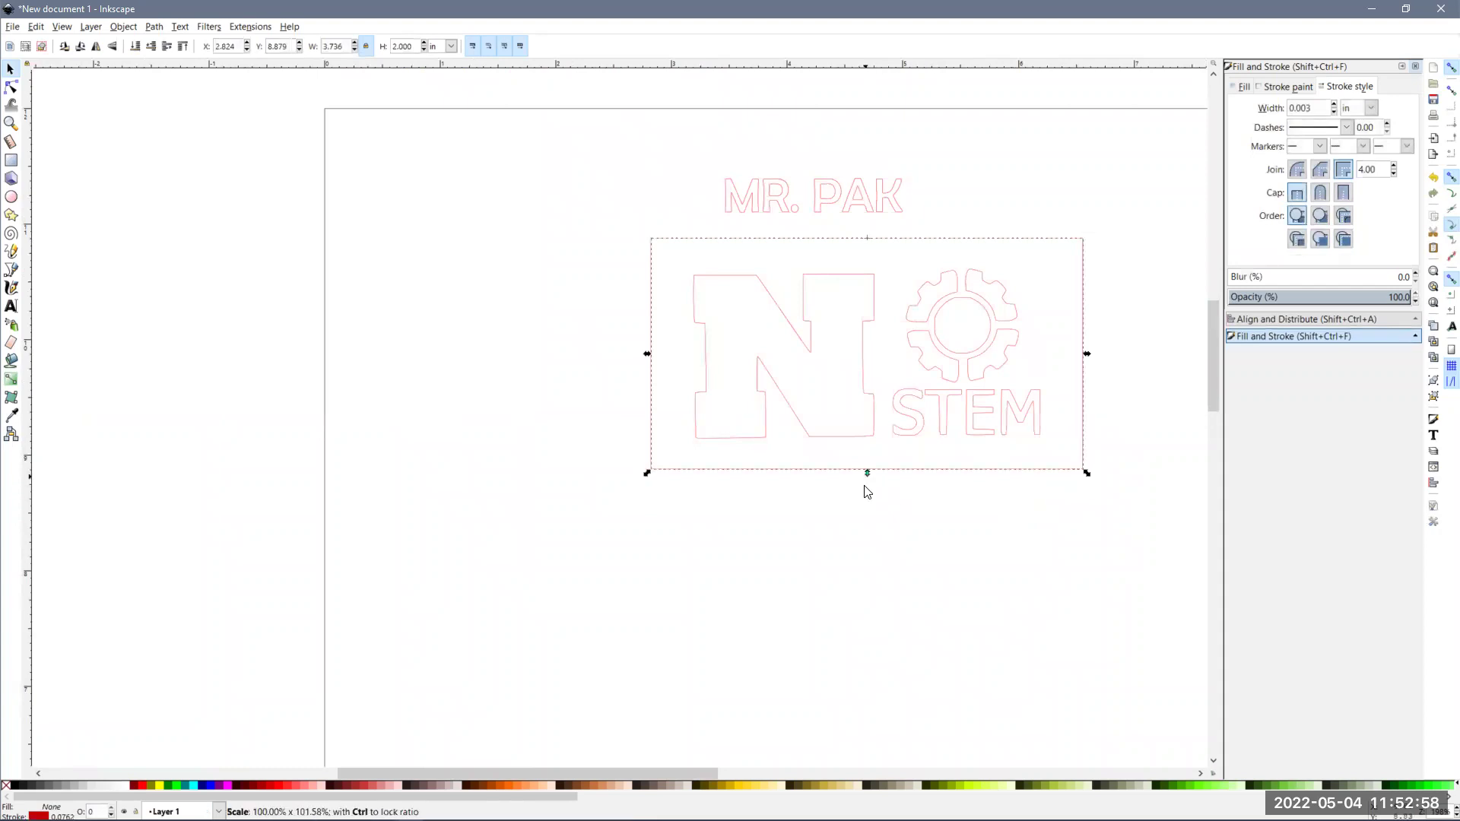
drag(868, 475, 871, 525)
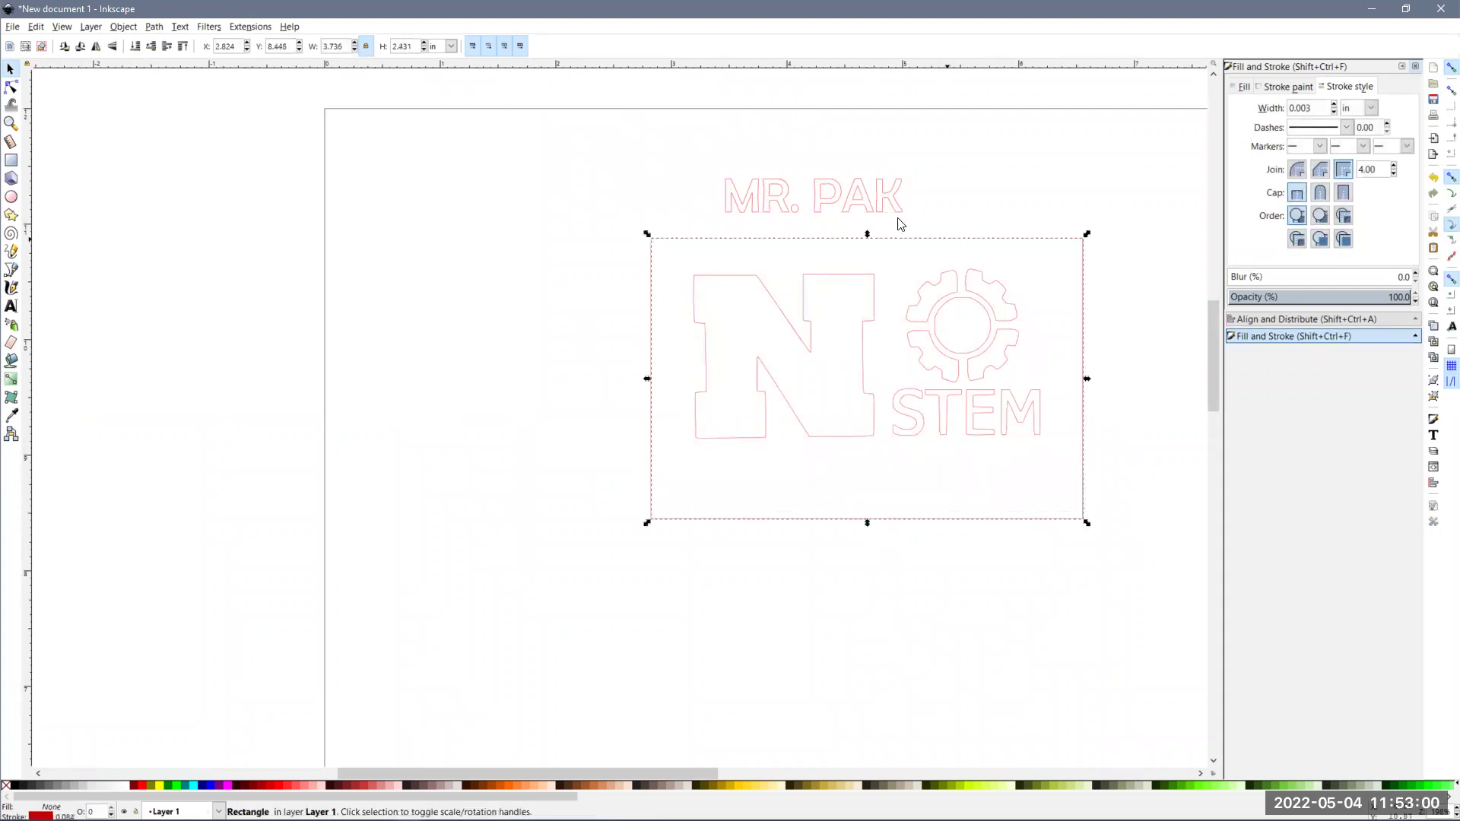
Move the name lettering inside the frame below STEM and combine it into one path.
click(875, 209)
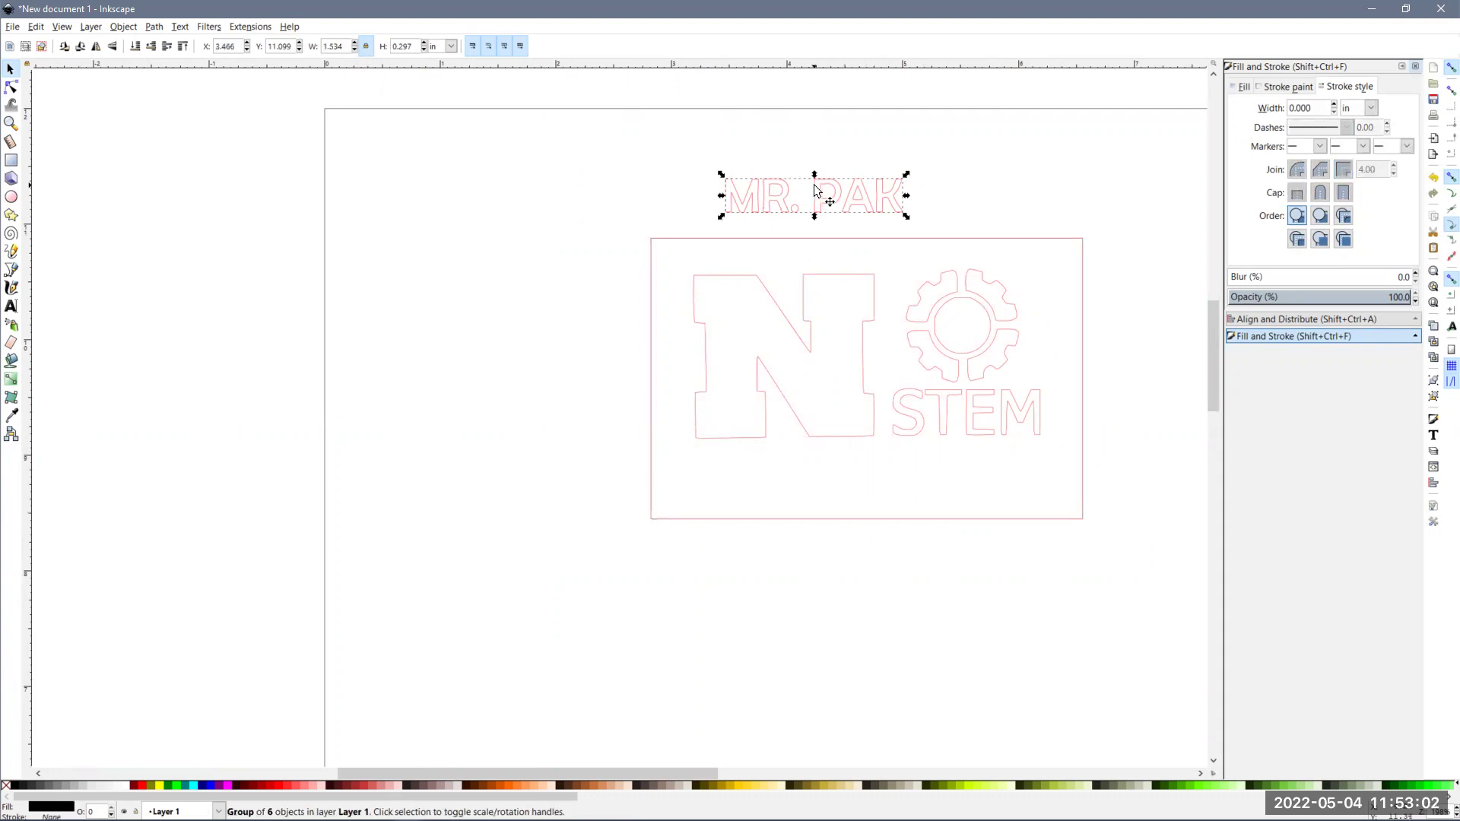
drag(815, 191, 891, 475)
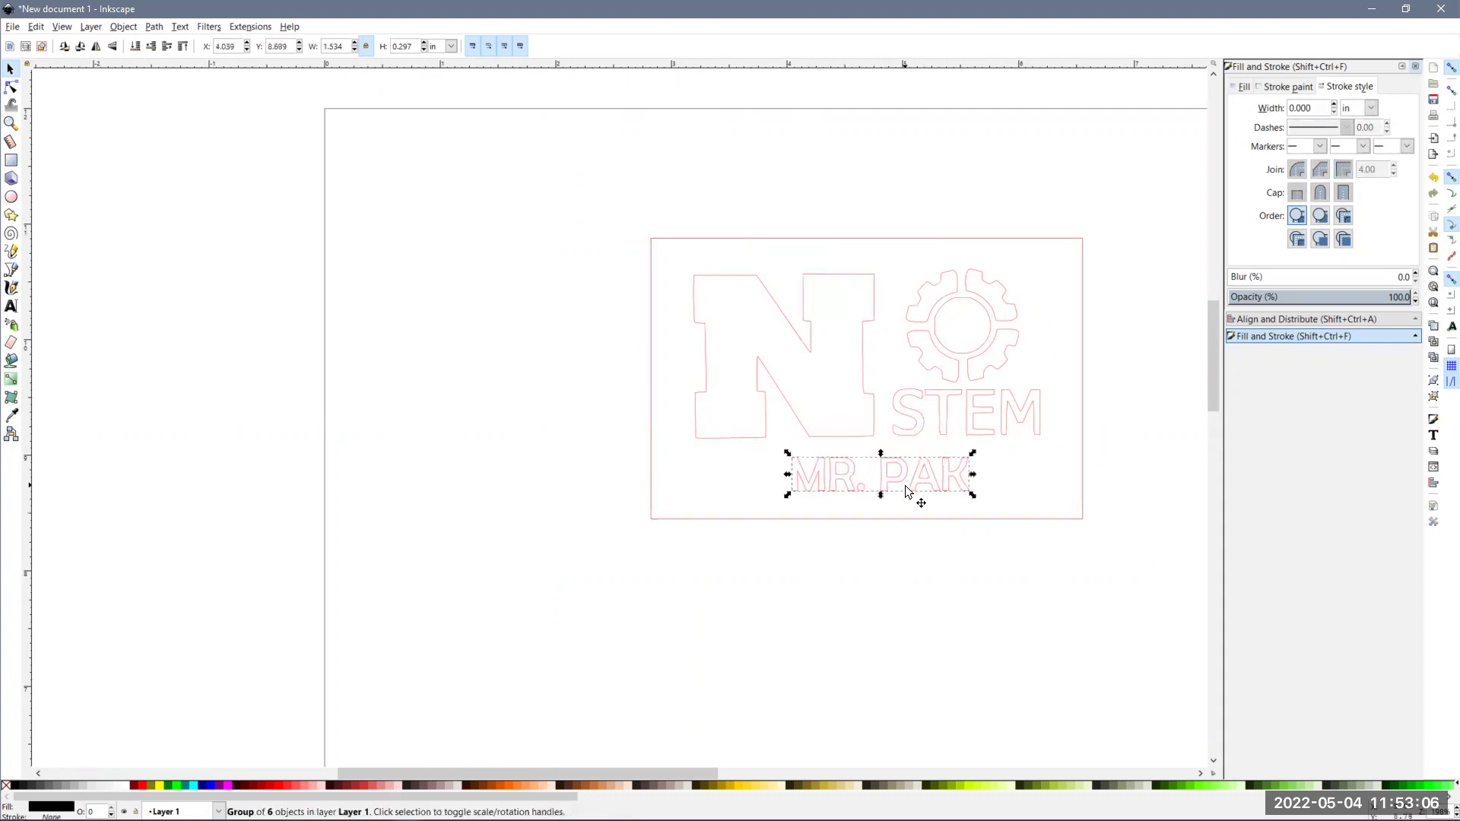
click(154, 27)
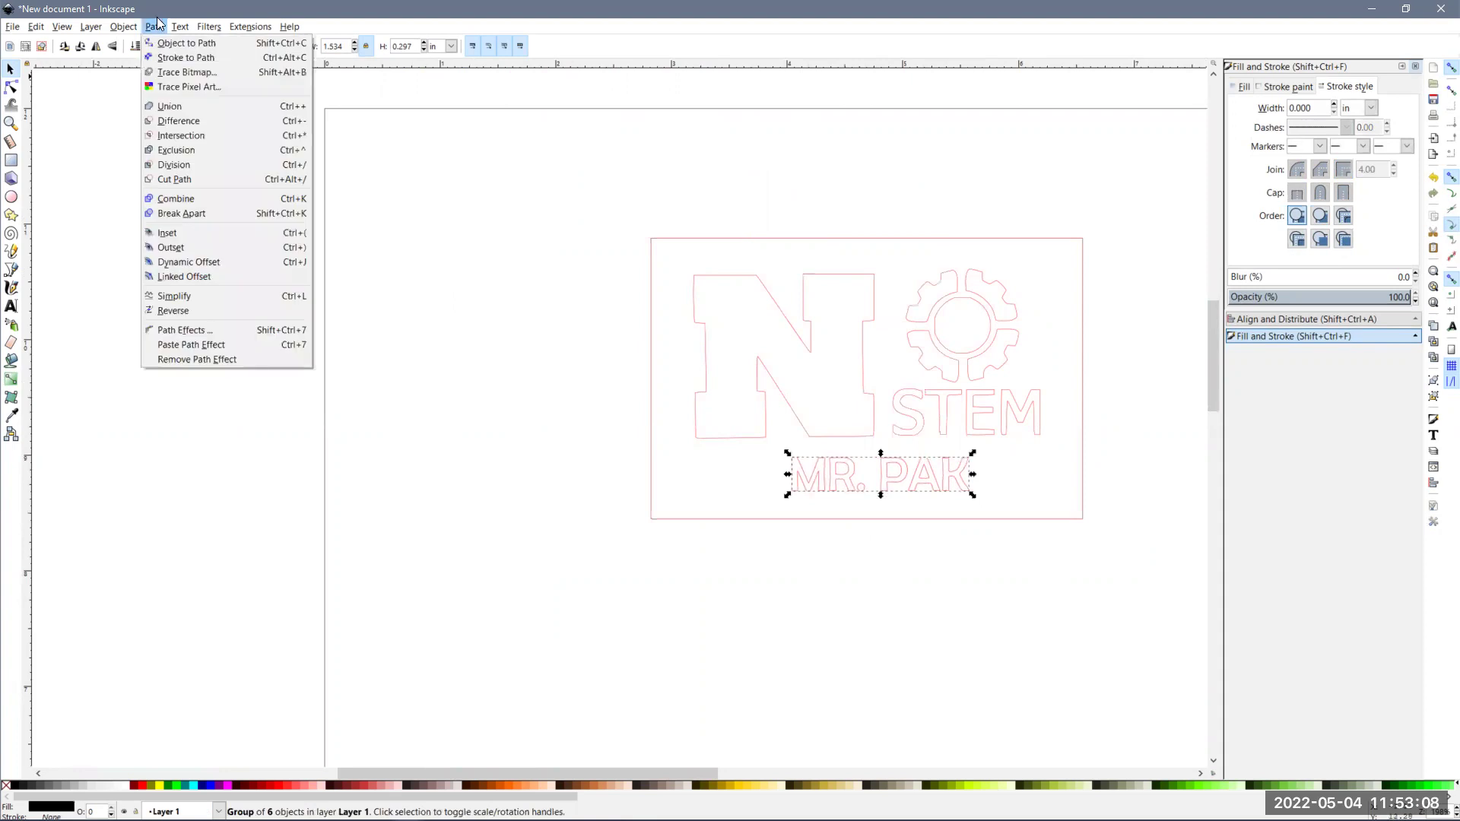
click(214, 201)
key(Escape)
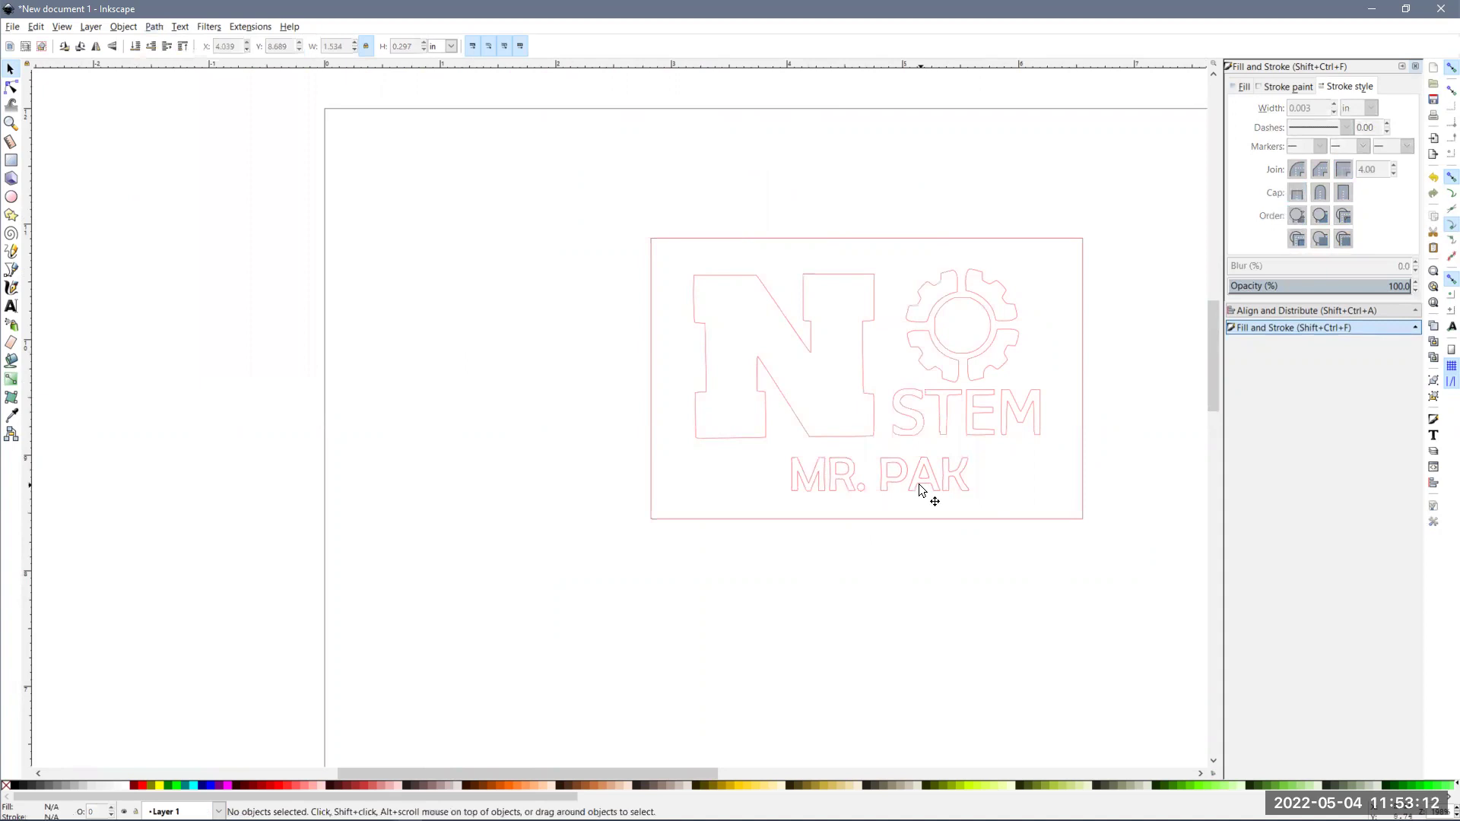
click(921, 489)
drag(923, 489, 918, 486)
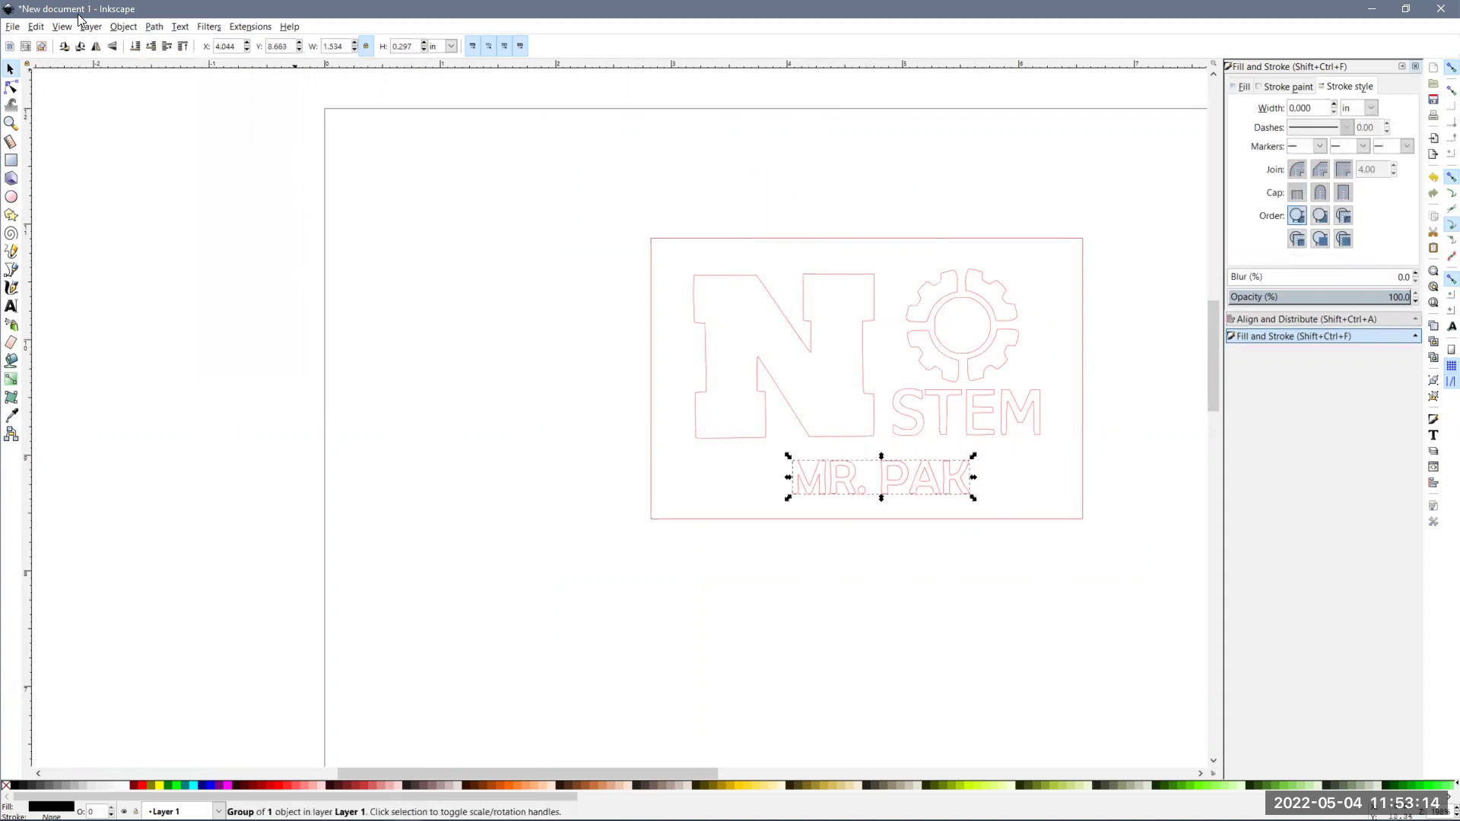
Select the name, red frame and logo, then apply Center on vertical axis.
click(90, 26)
mouse_move(118, 31)
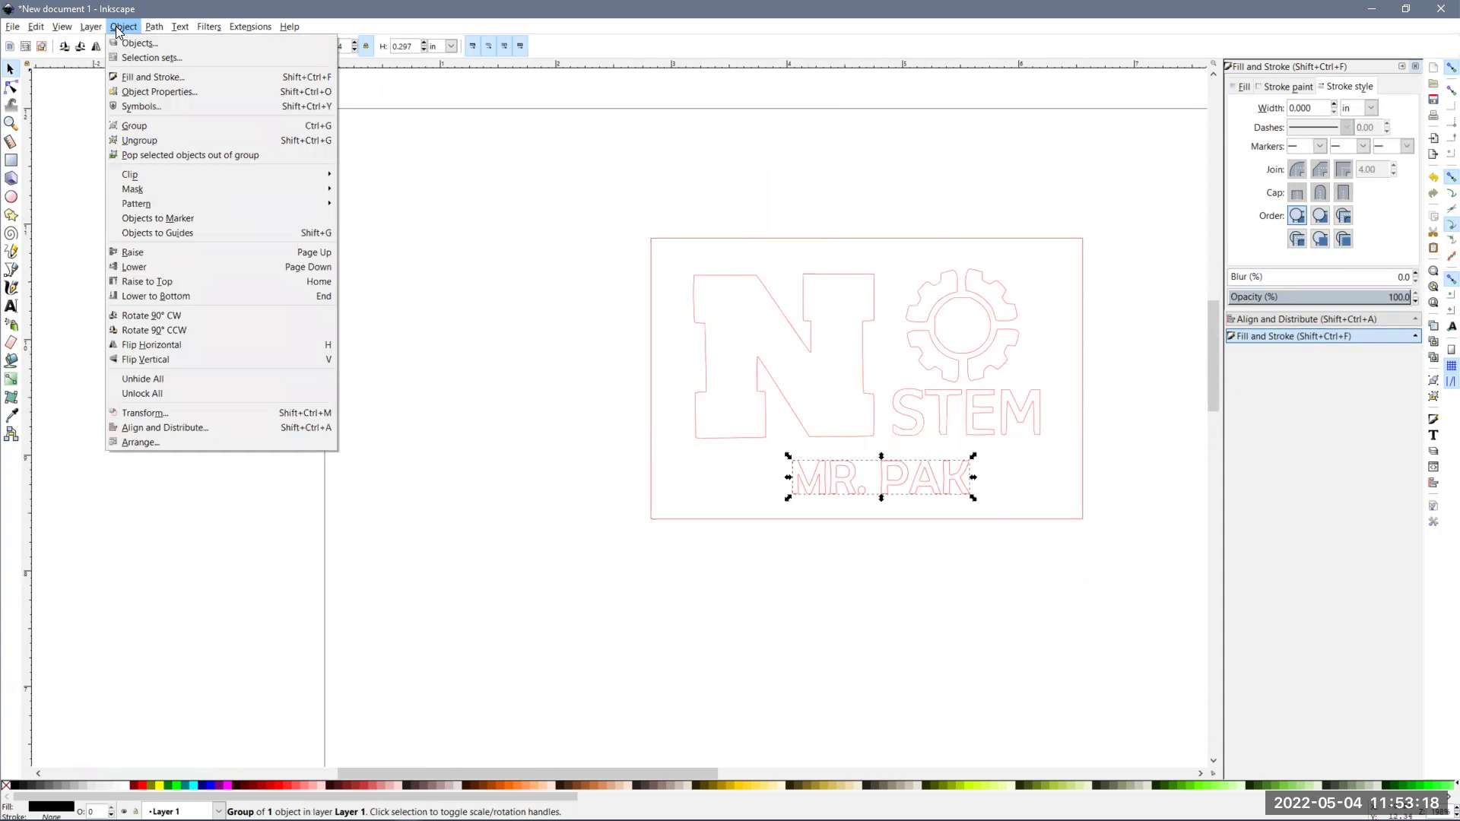
click(181, 430)
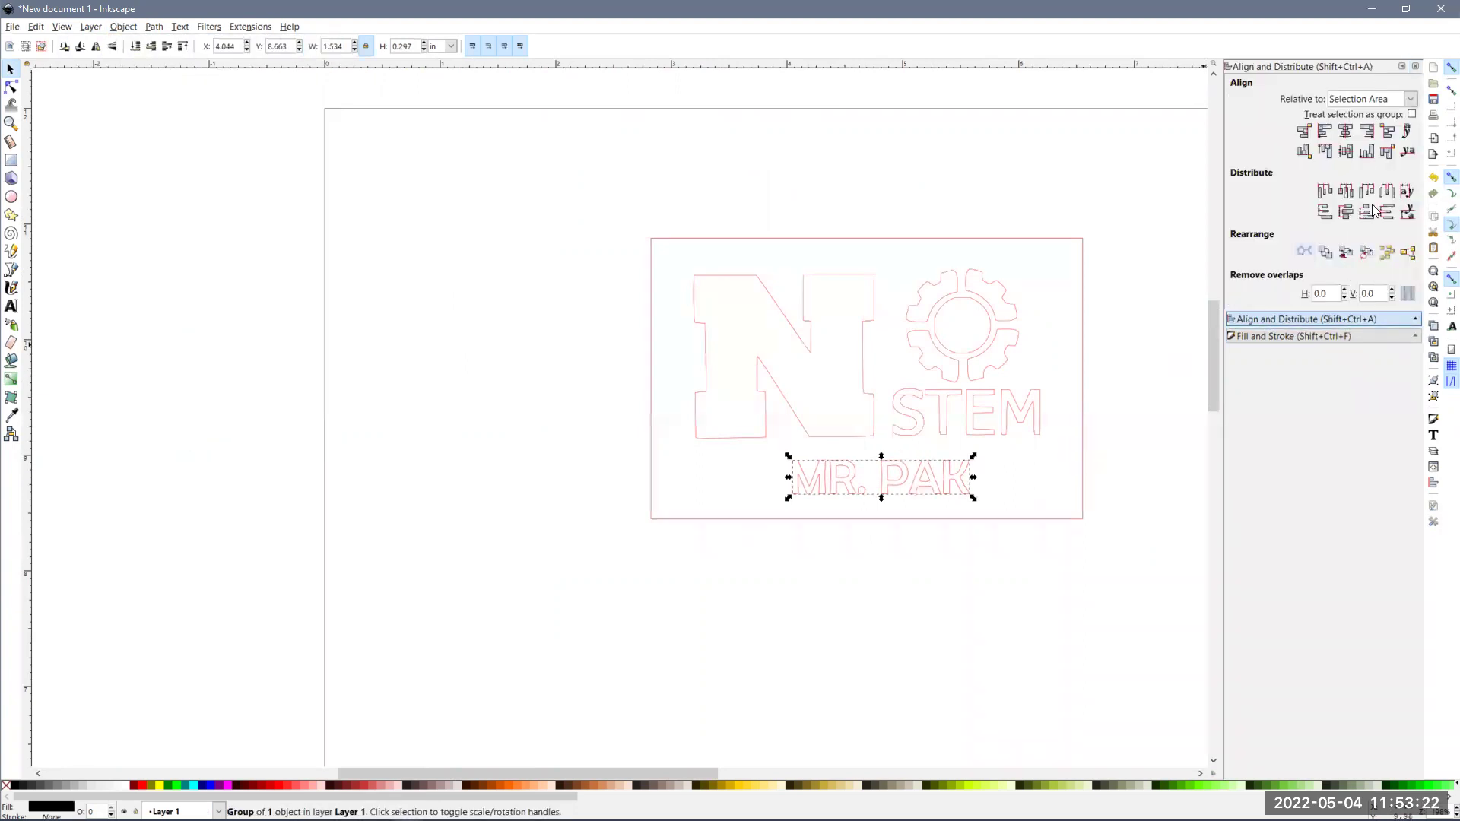
click(1344, 135)
shift+click(955, 521)
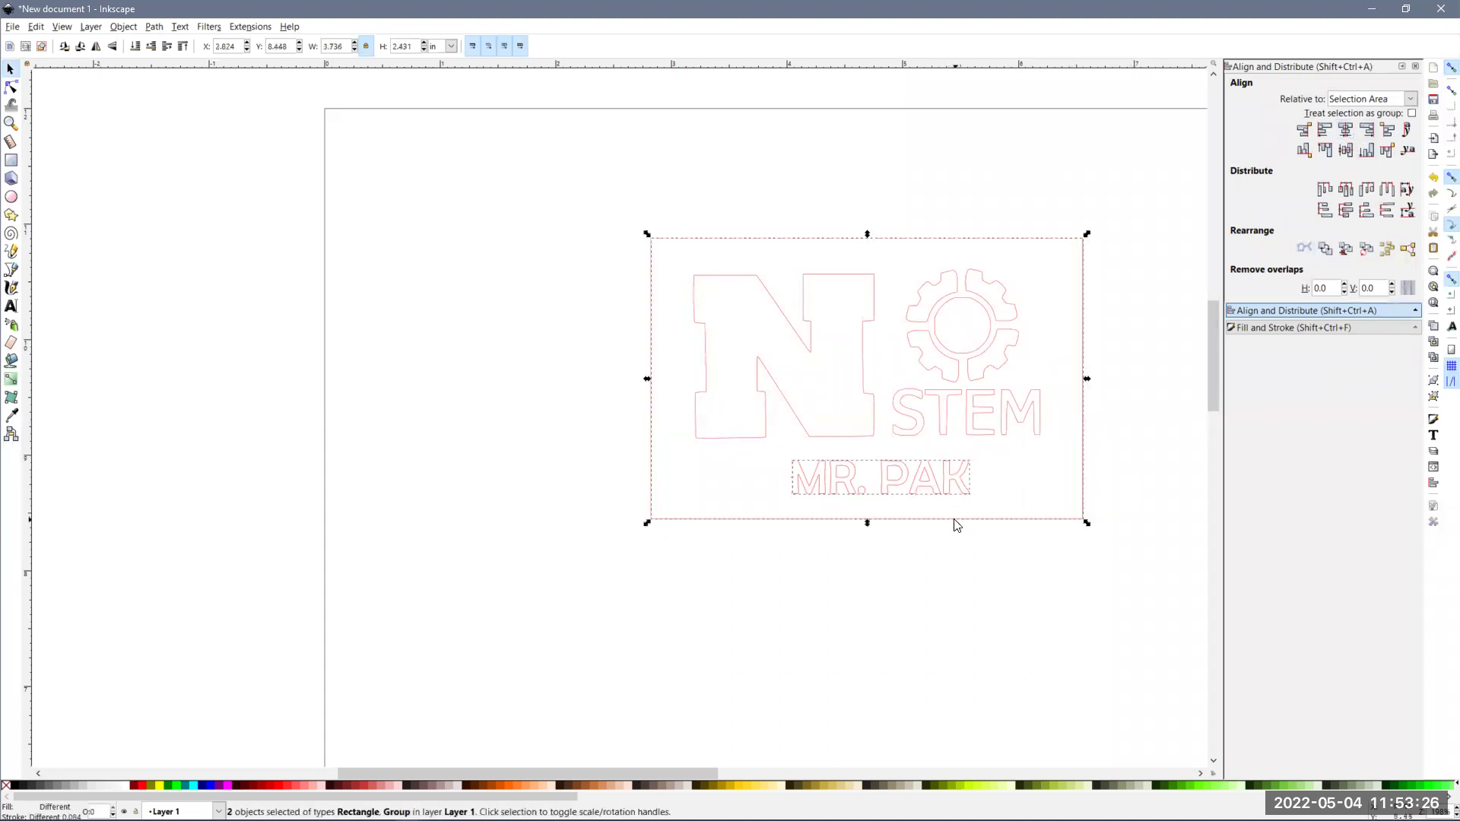
shift+click(972, 365)
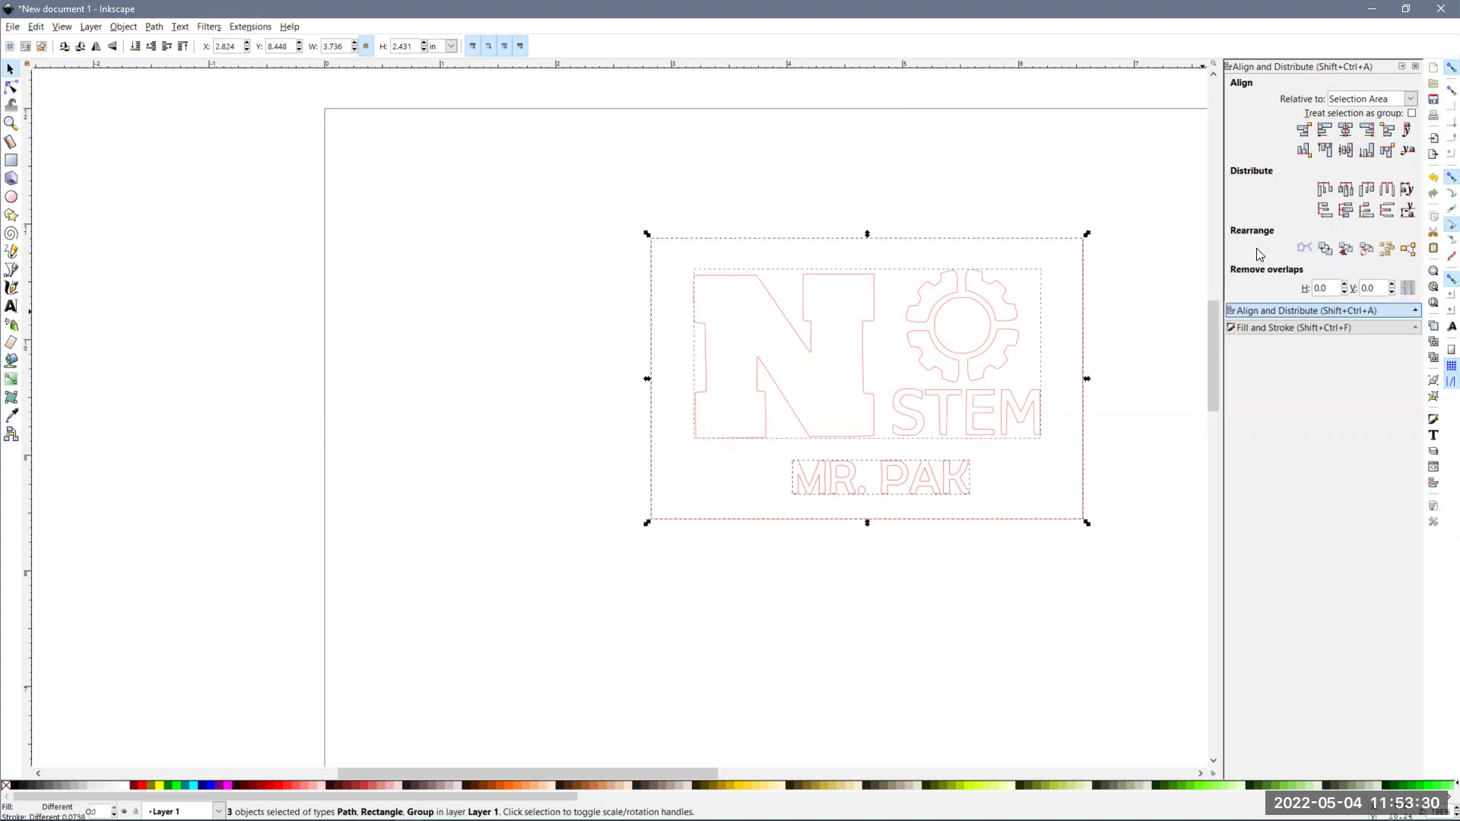
click(1344, 129)
click(1173, 448)
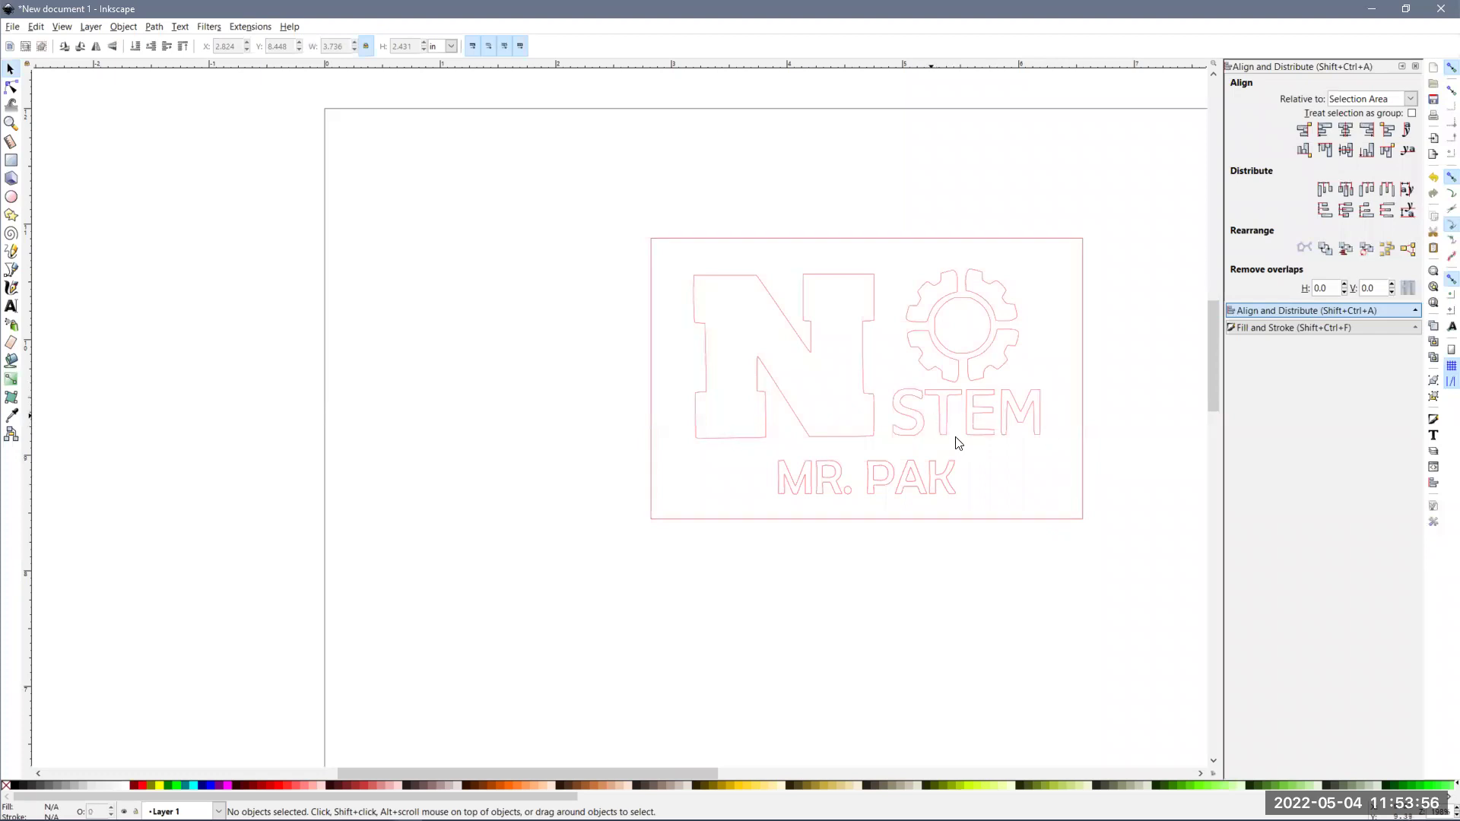
Zoom in on the logo's nodes and nudge one corner node of the N slightly.
click(1010, 435)
key(n)
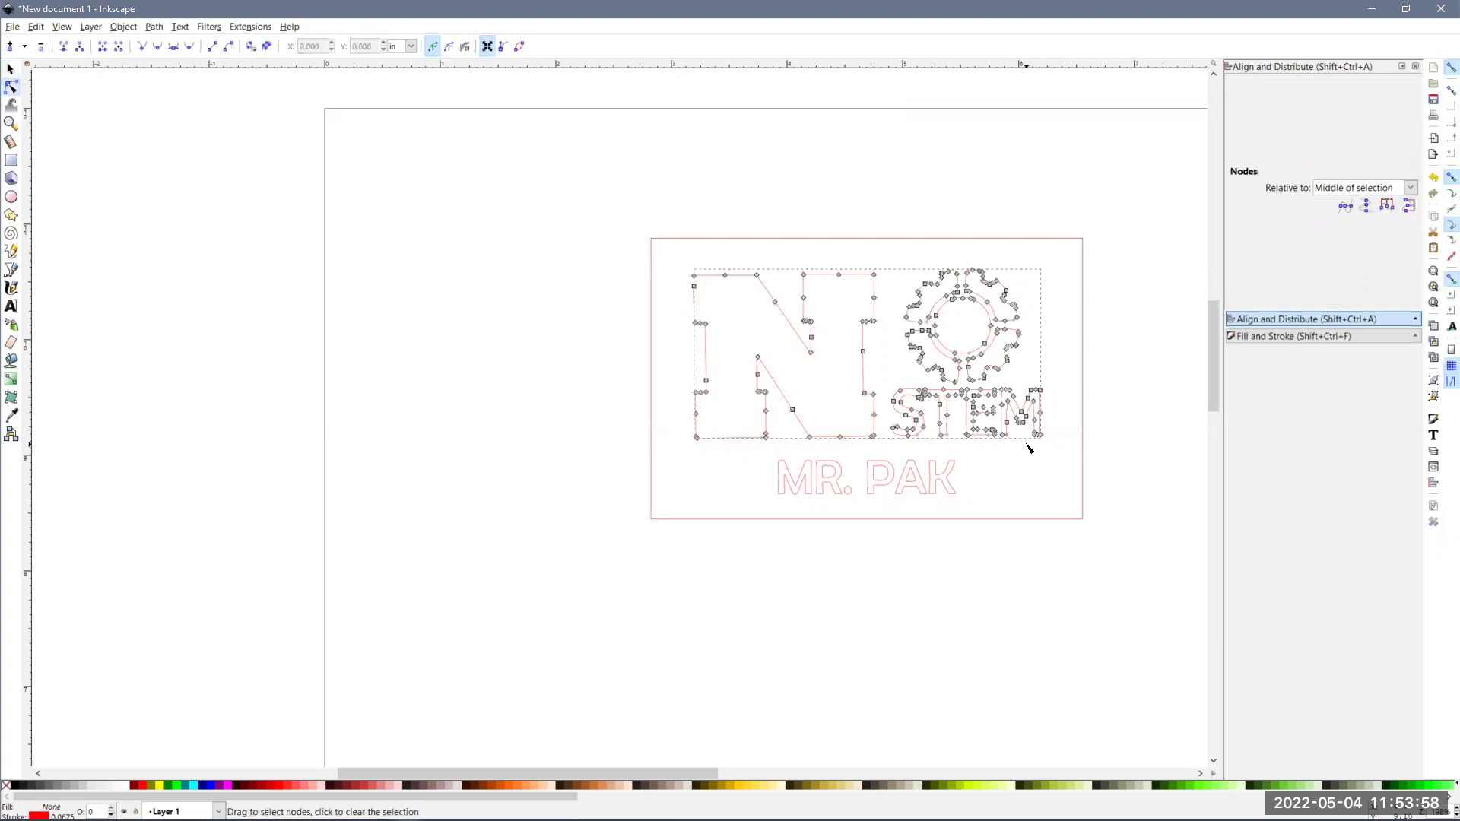
scroll(891, 390, up, 3)
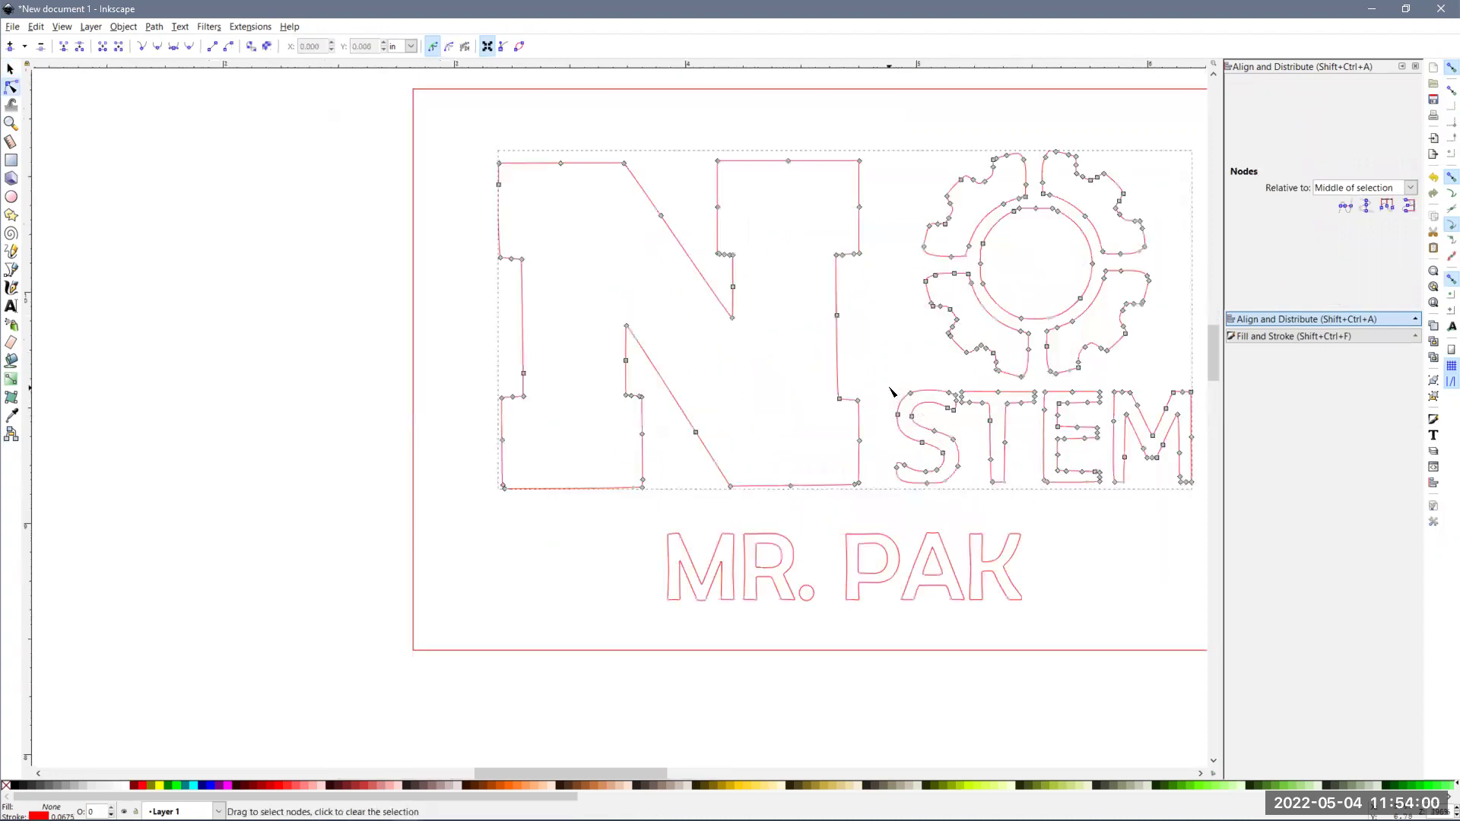
scroll(891, 390, up, 1)
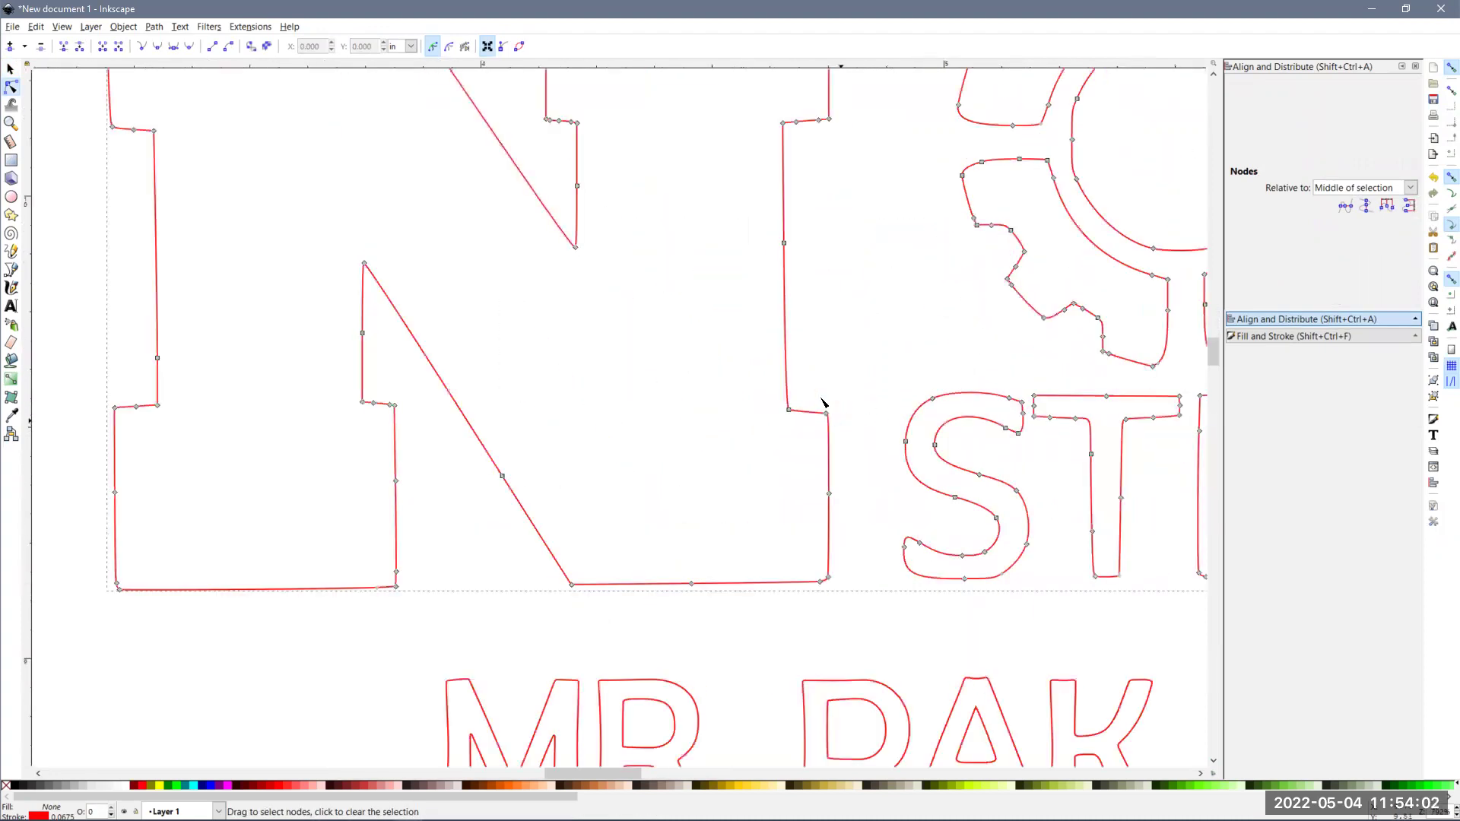
drag(788, 410, 790, 413)
scroll(837, 482, down, 2)
scroll(999, 468, down, 3)
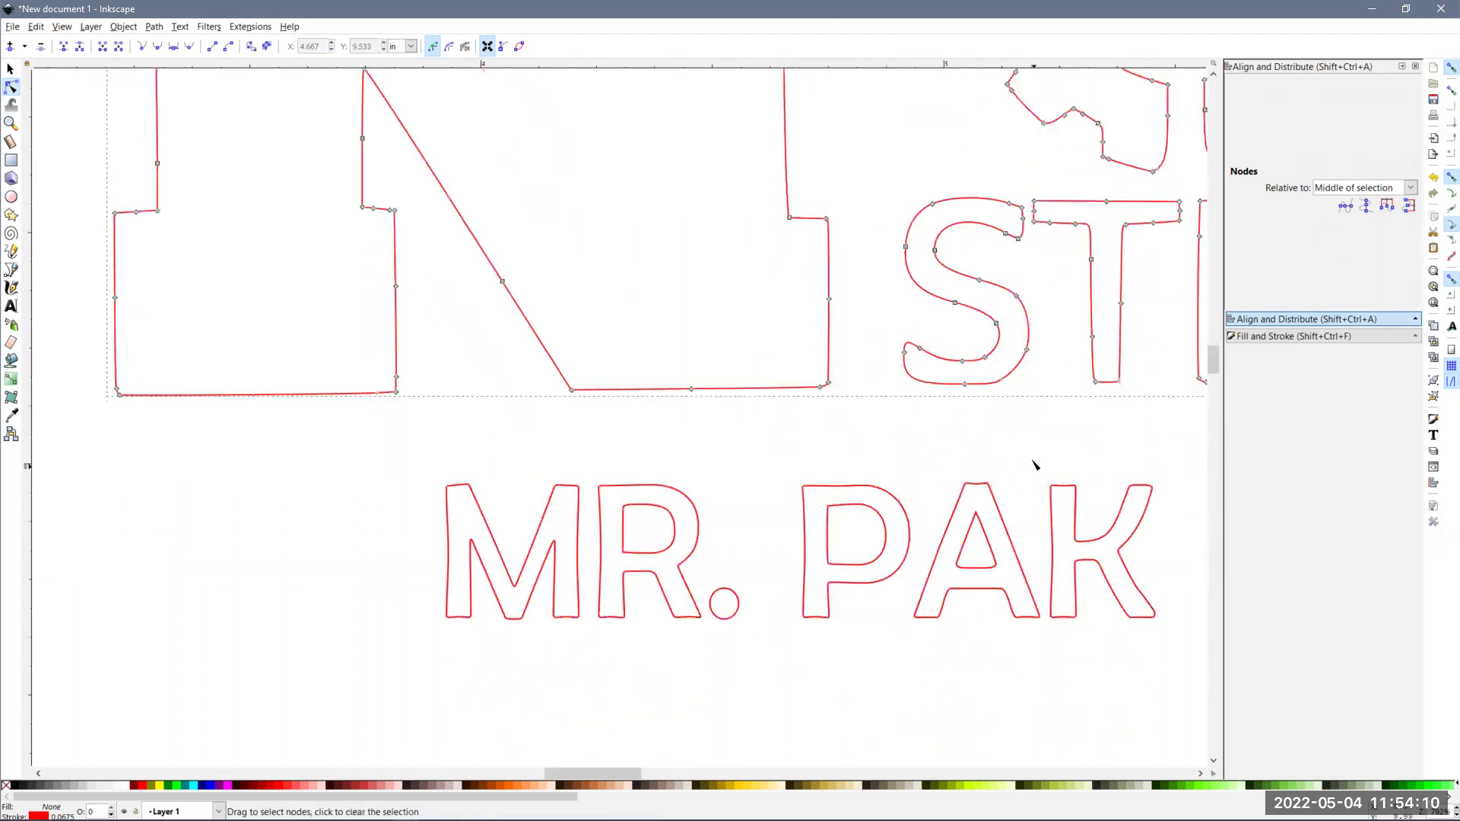
scroll(1037, 462, up, 1)
scroll(1037, 462, down, 2)
scroll(1020, 478, right, 5)
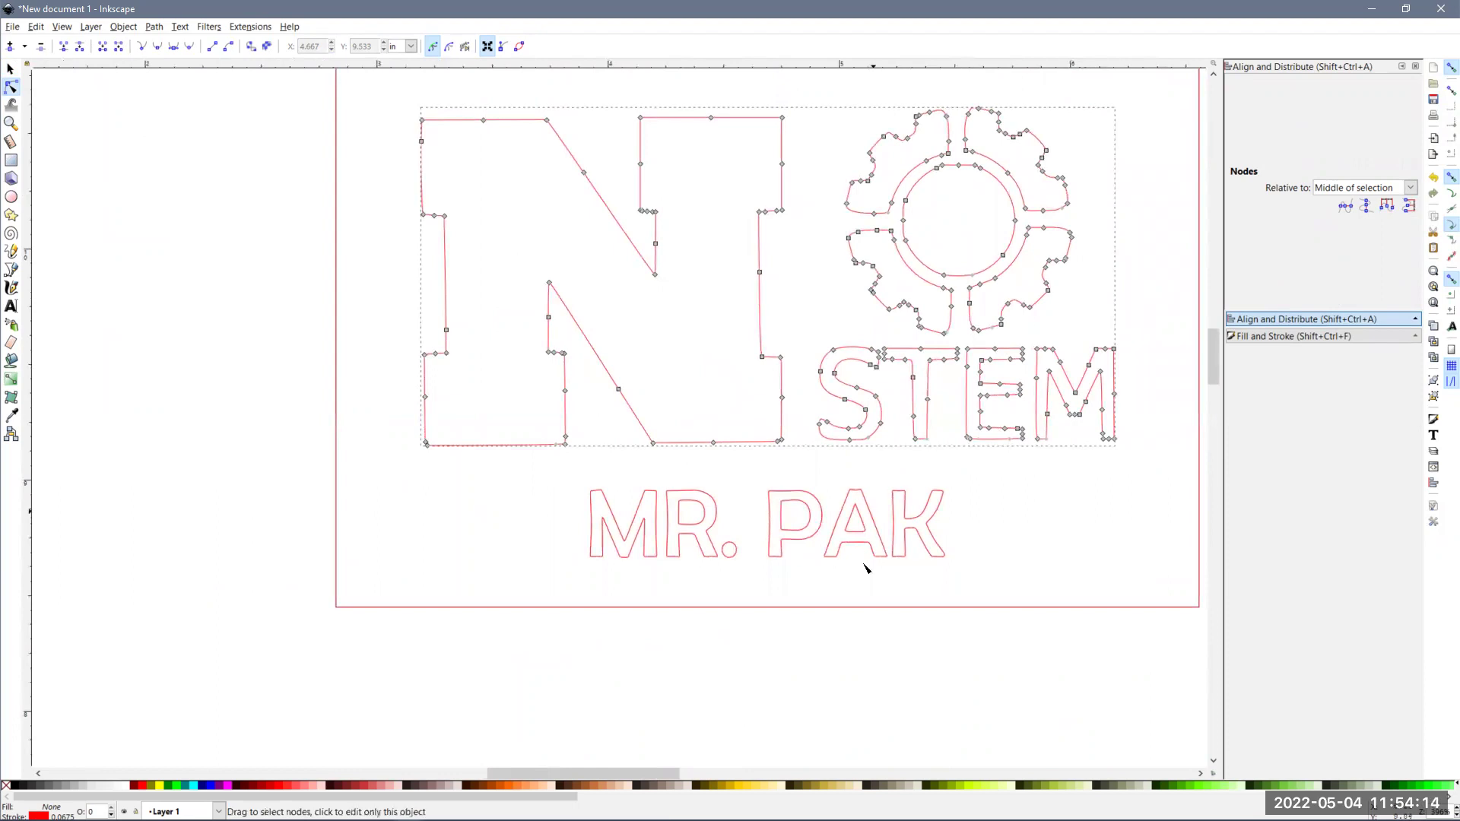
click(747, 570)
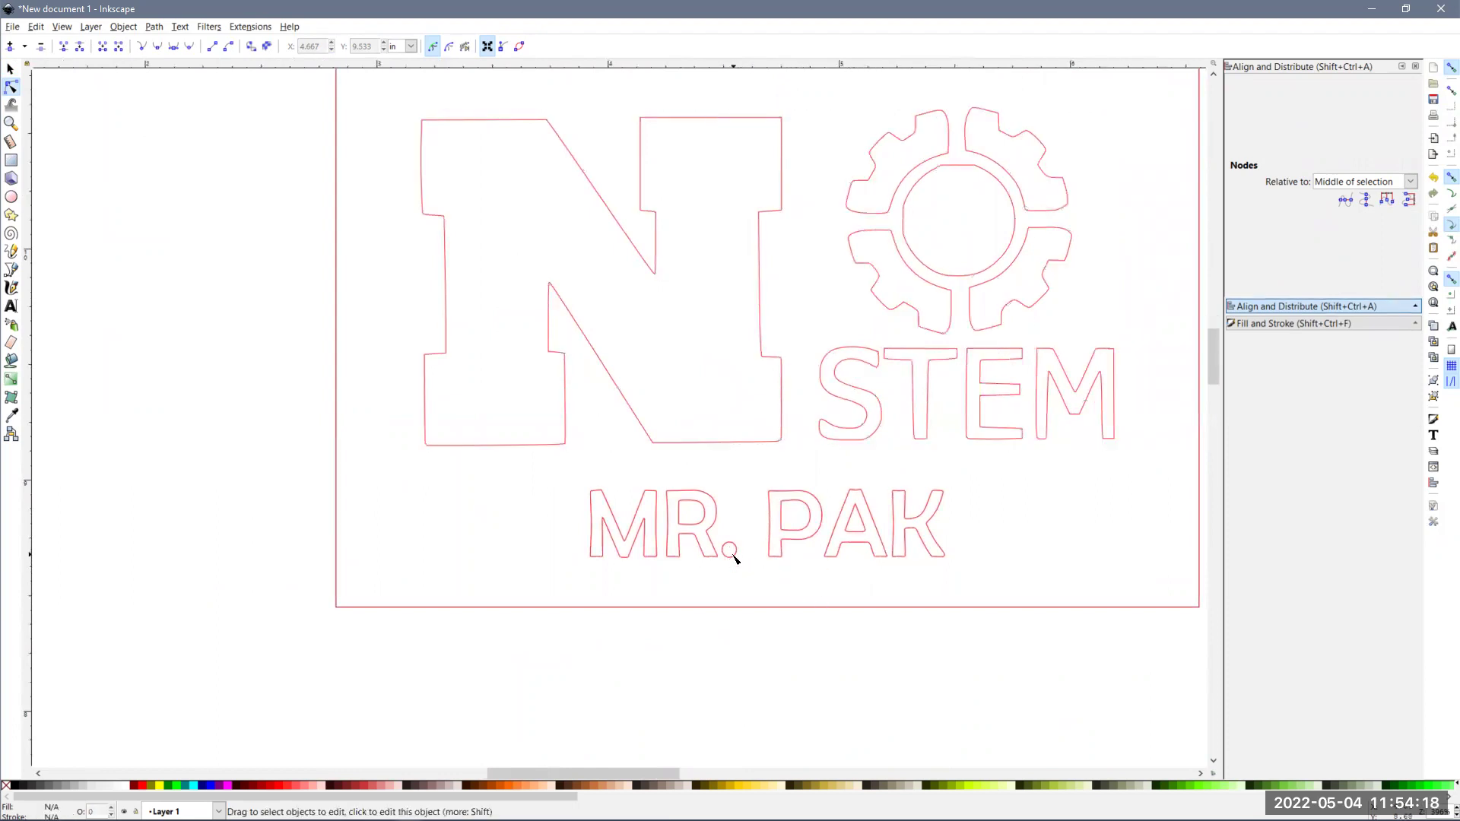
Delete the period's nodes from the teacher's name outline, leaving only the red letter outlines.
click(733, 548)
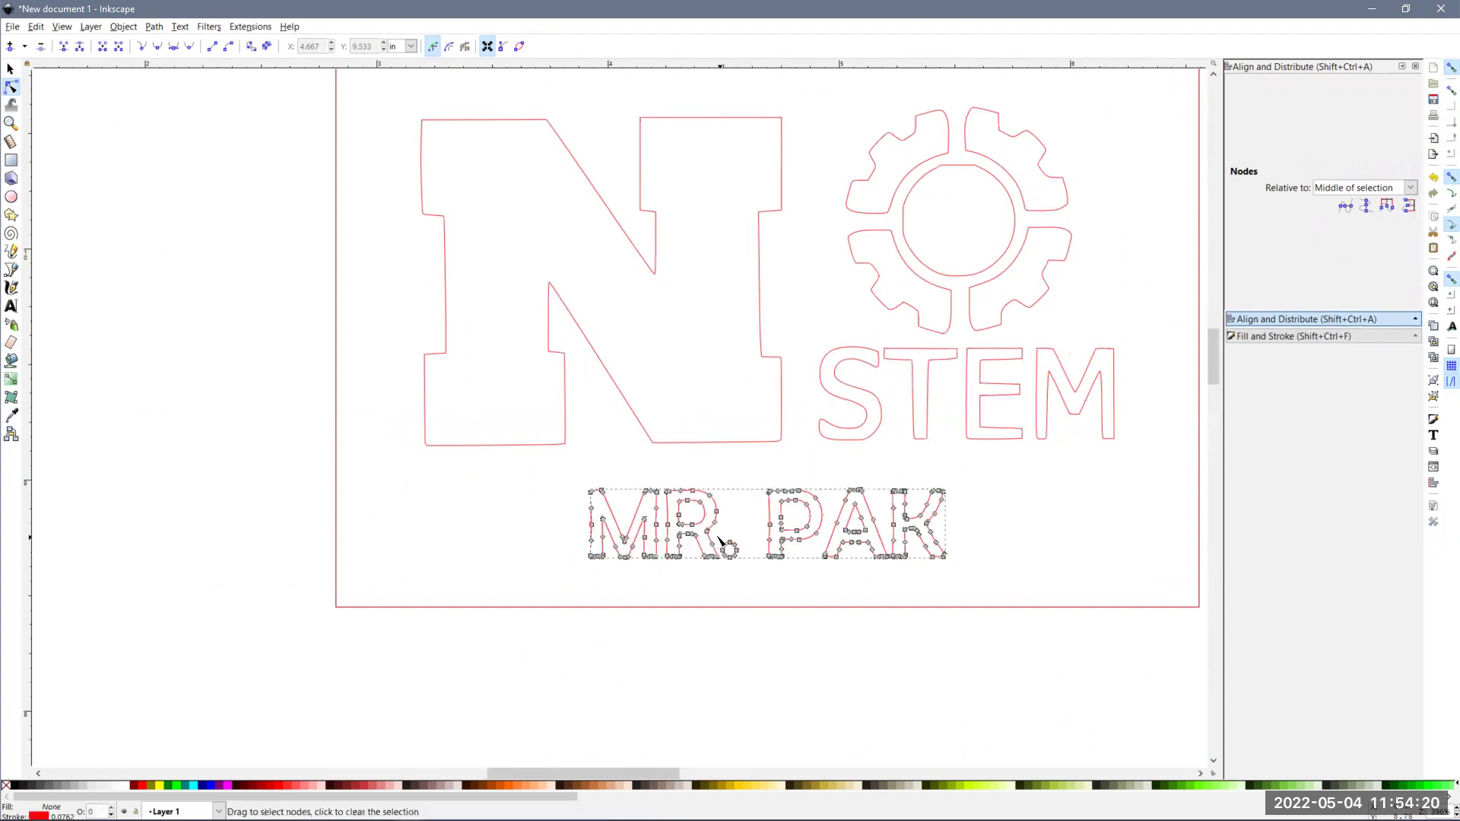
drag(727, 542, 747, 563)
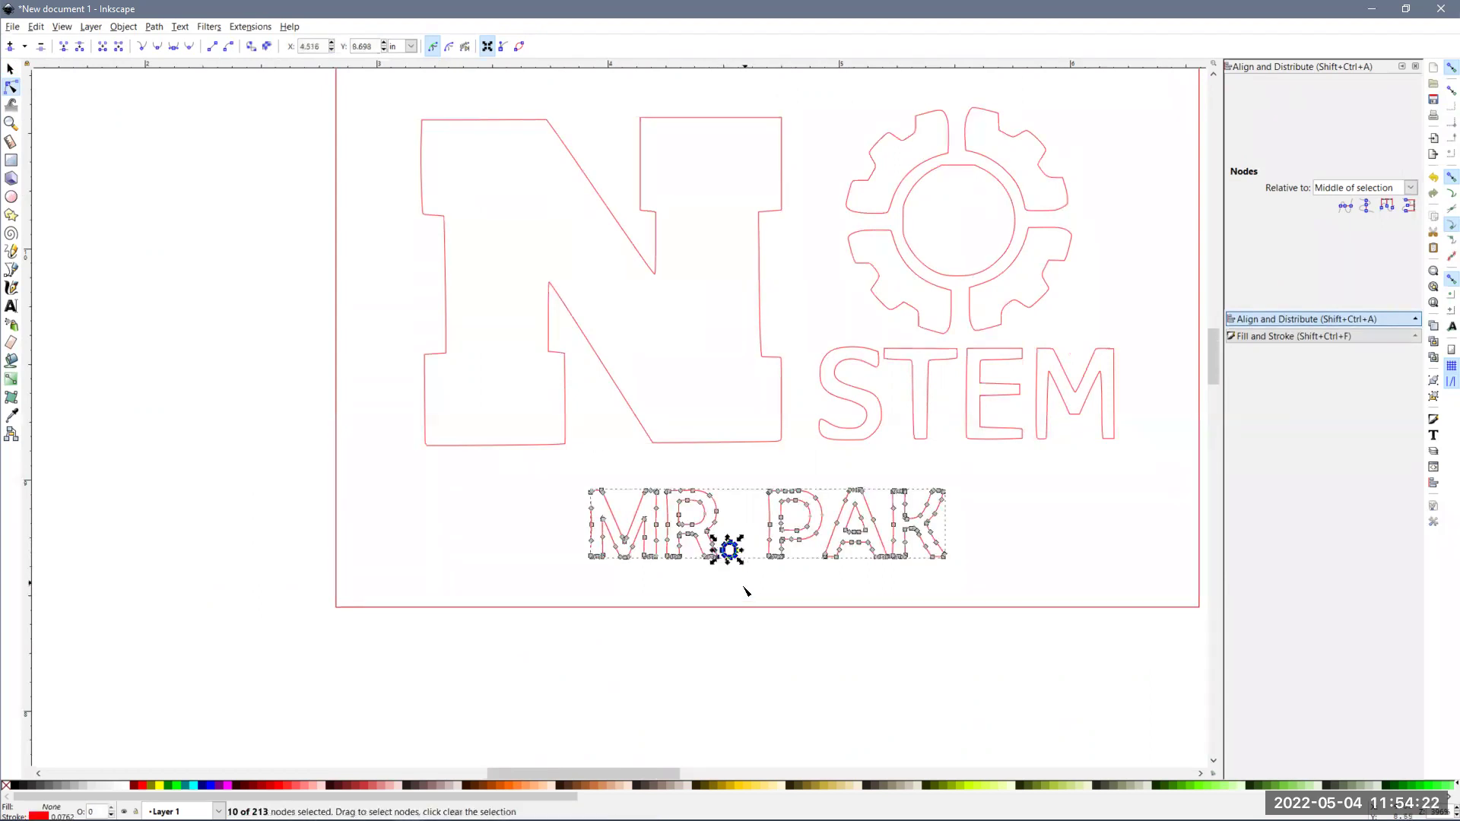
click(753, 580)
scroll(753, 566, up, 1)
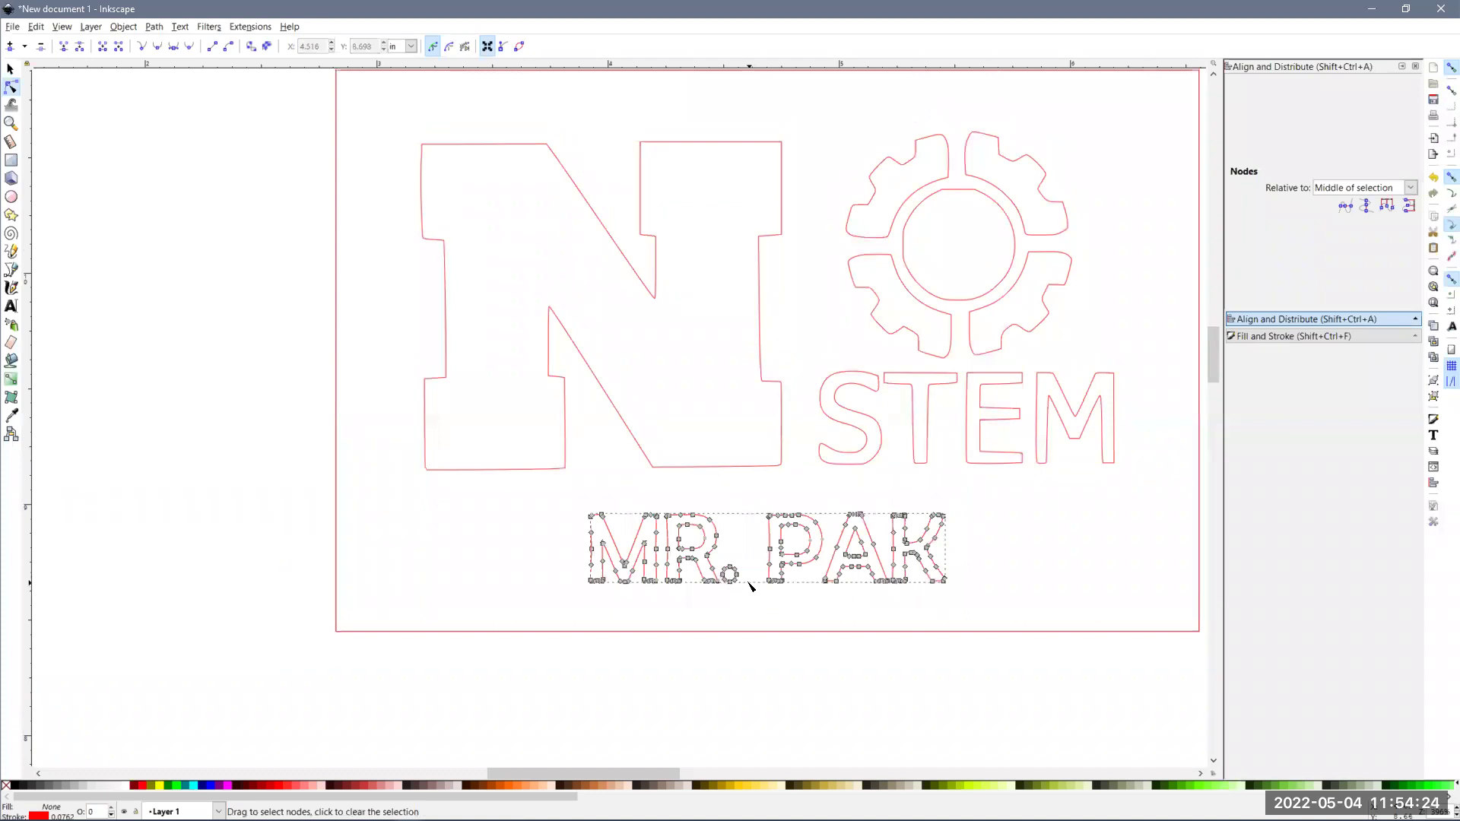
ctrl+scroll(751, 587, up, 6)
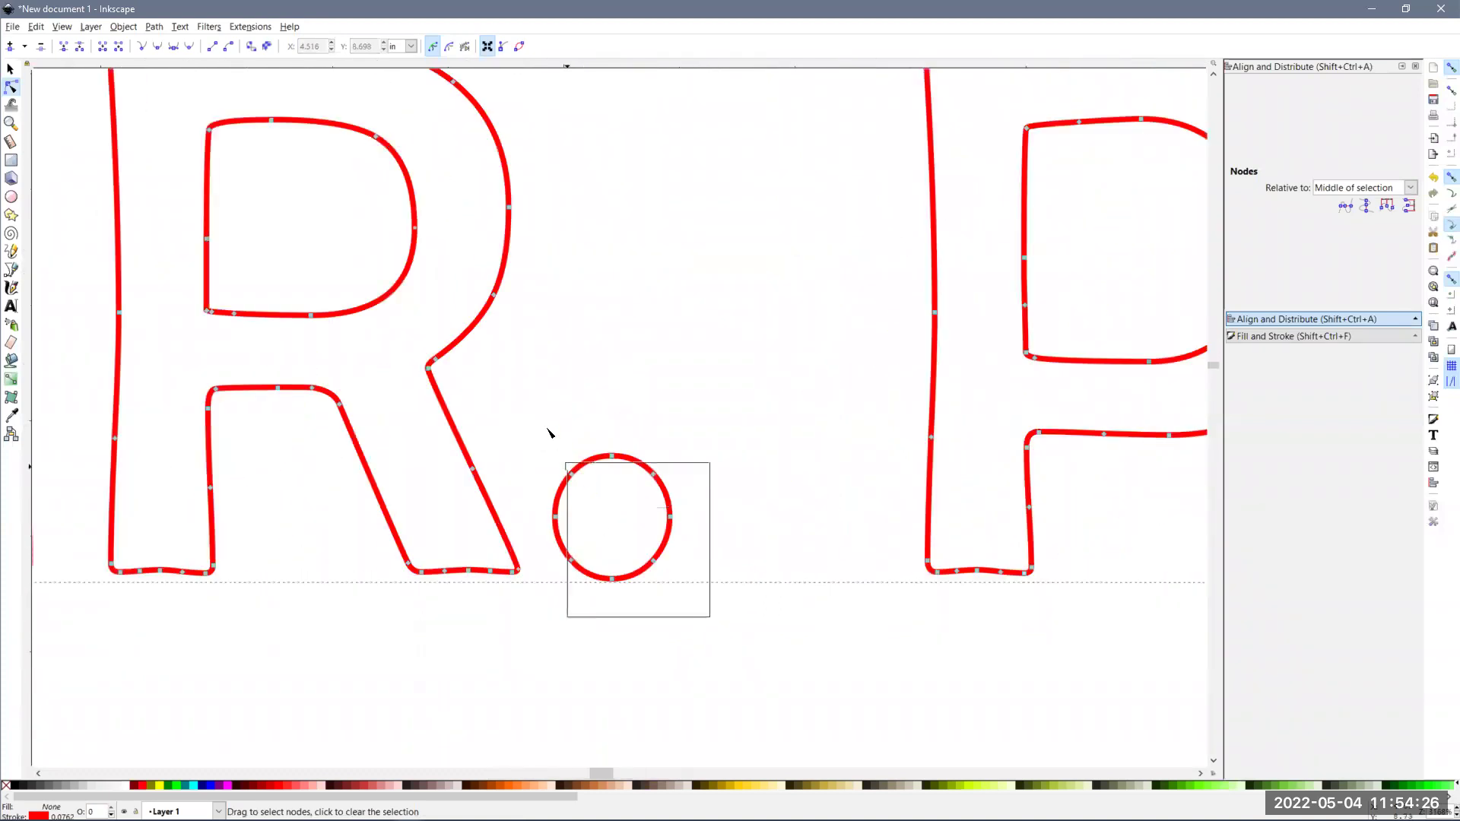
drag(548, 432, 540, 415)
key(Delete)
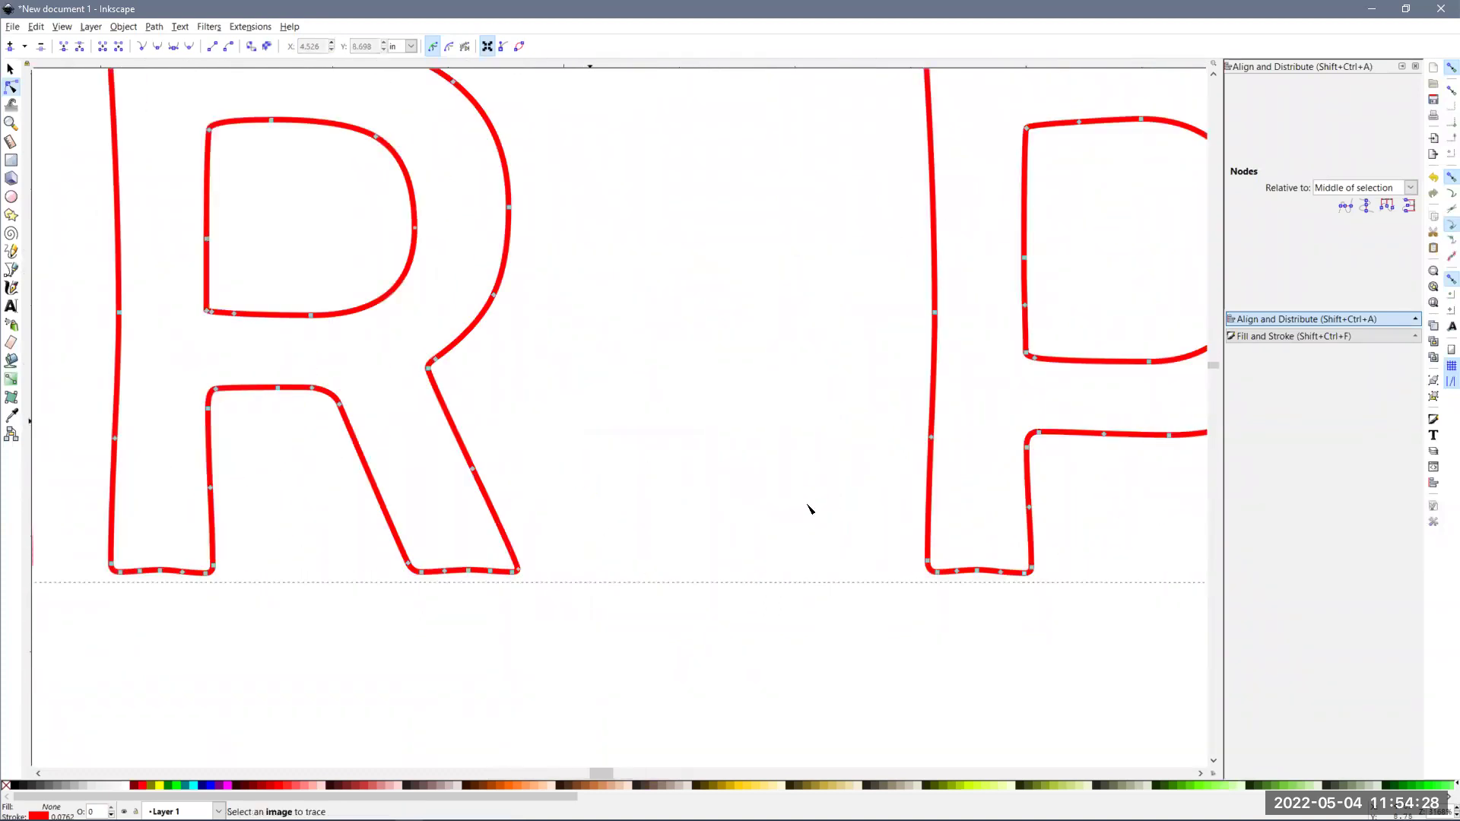
ctrl+scroll(860, 471, down, 6)
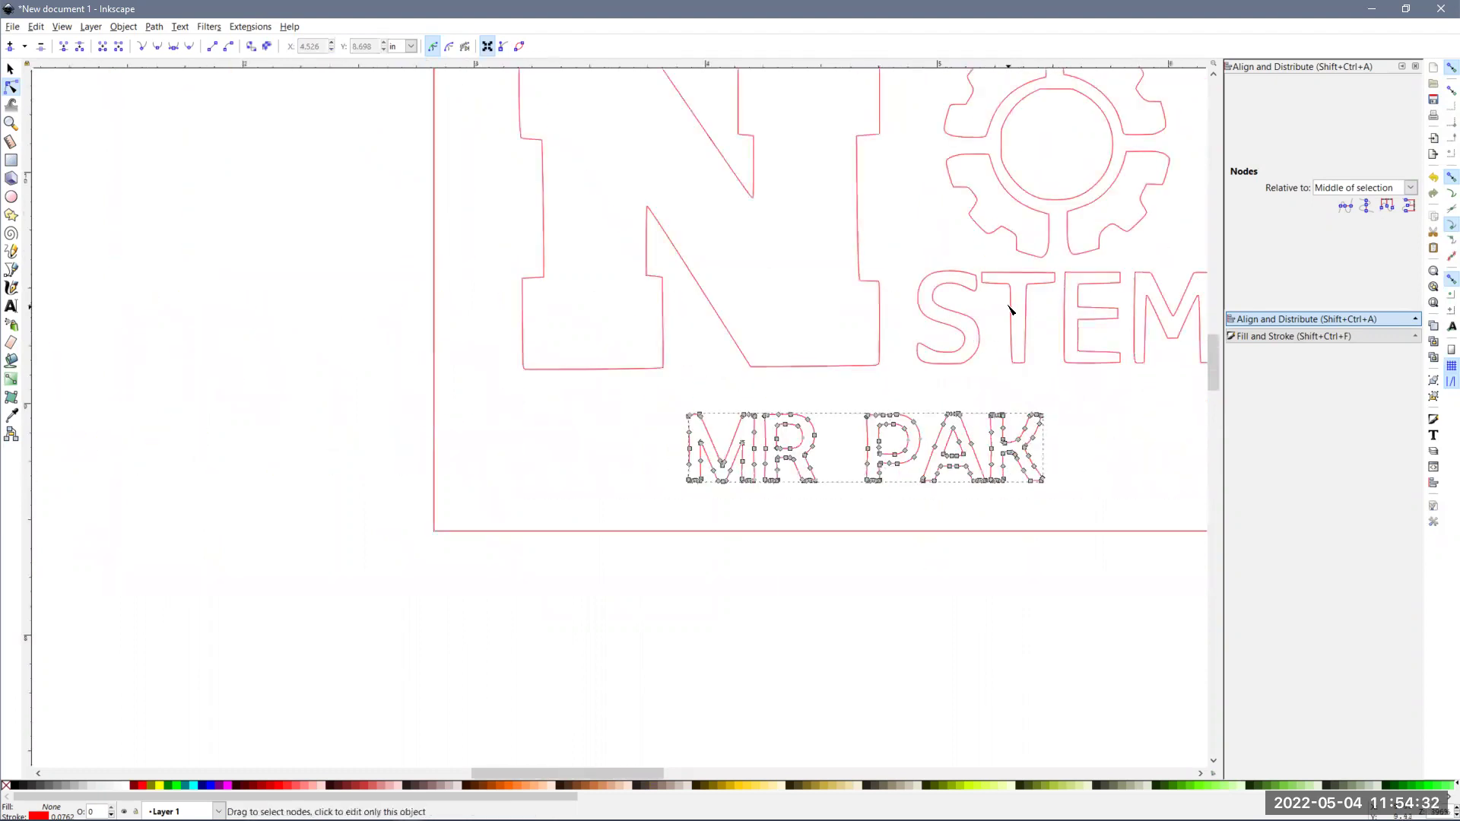
scroll(1092, 299, down, 3)
scroll(950, 422, up, 8)
scroll(951, 422, right, 11)
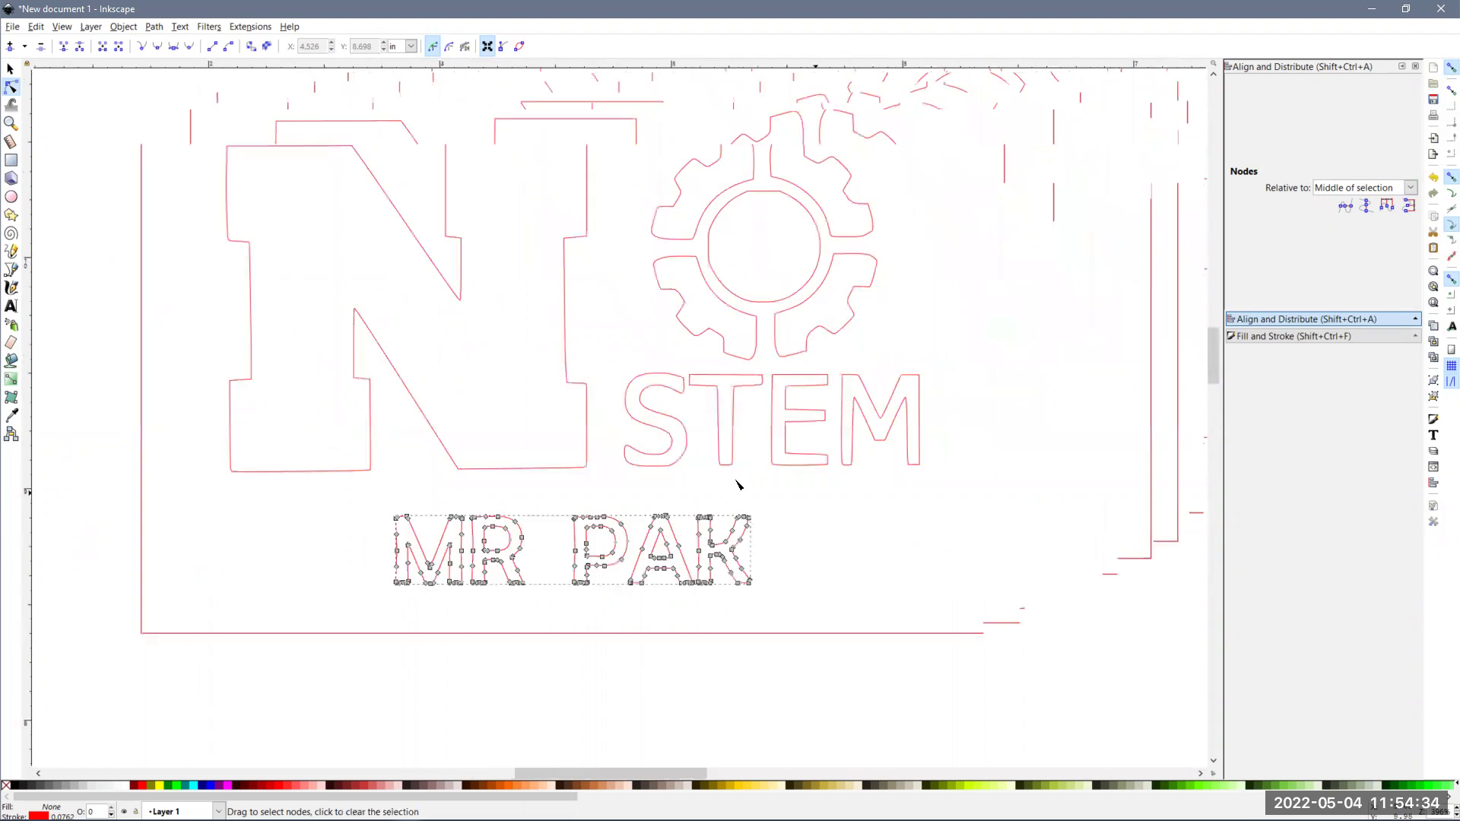
click(981, 419)
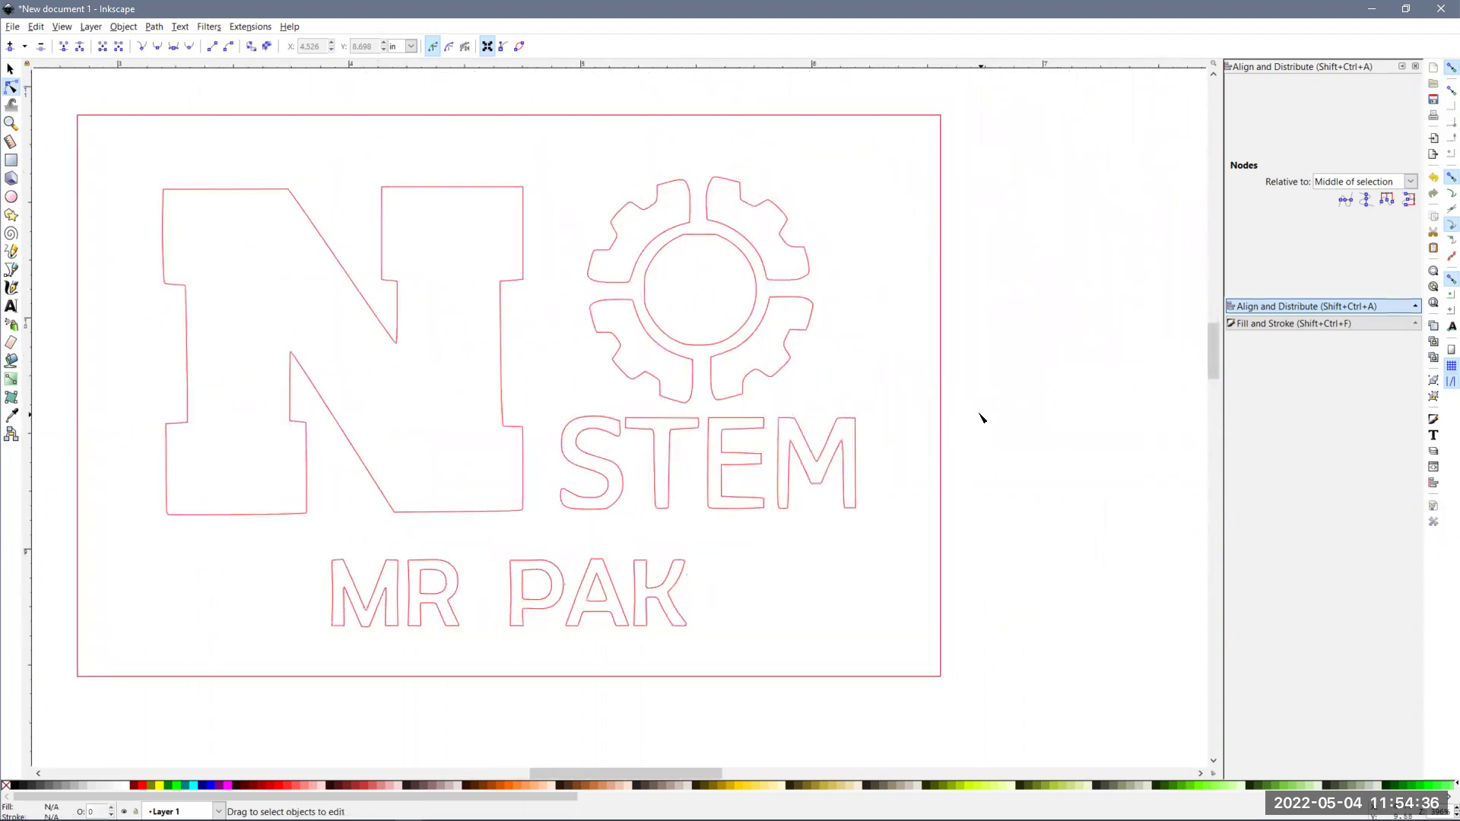